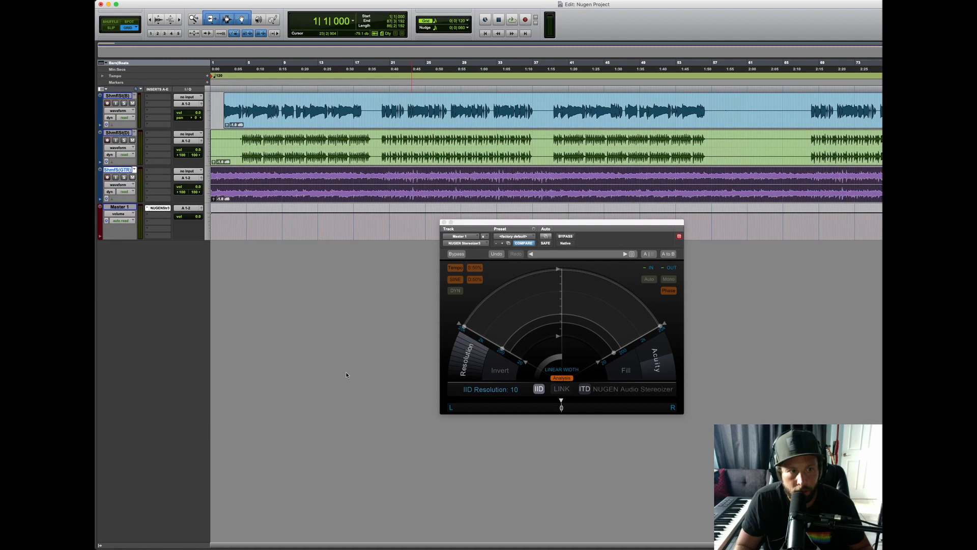
- Play the session and switch the Stereoizer's bypass on and off to compare the processed and unprocessed master
click(455, 255)
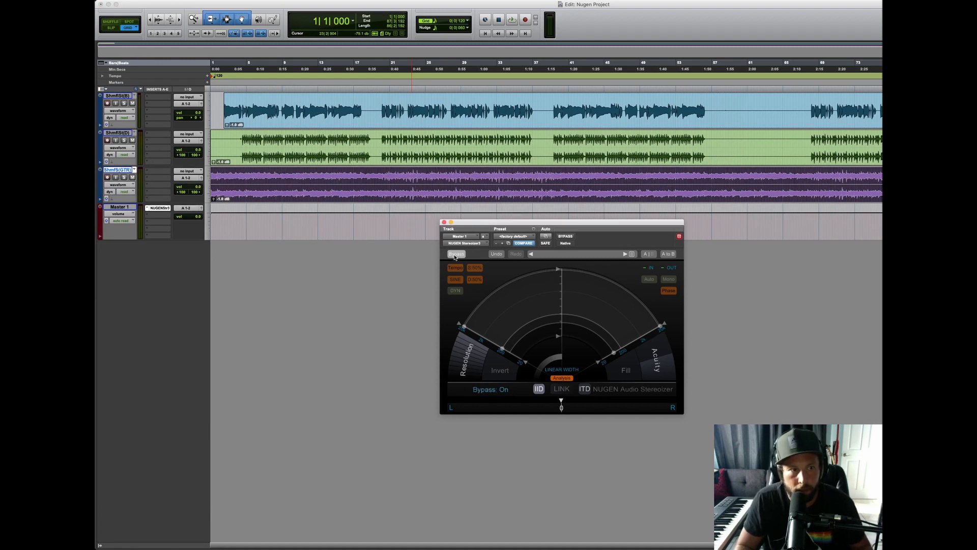
key(space)
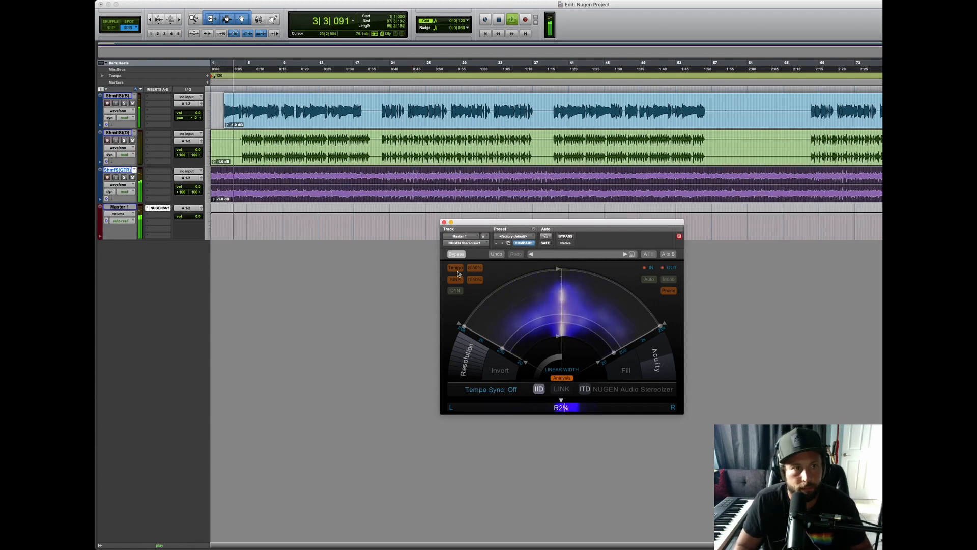
click(457, 254)
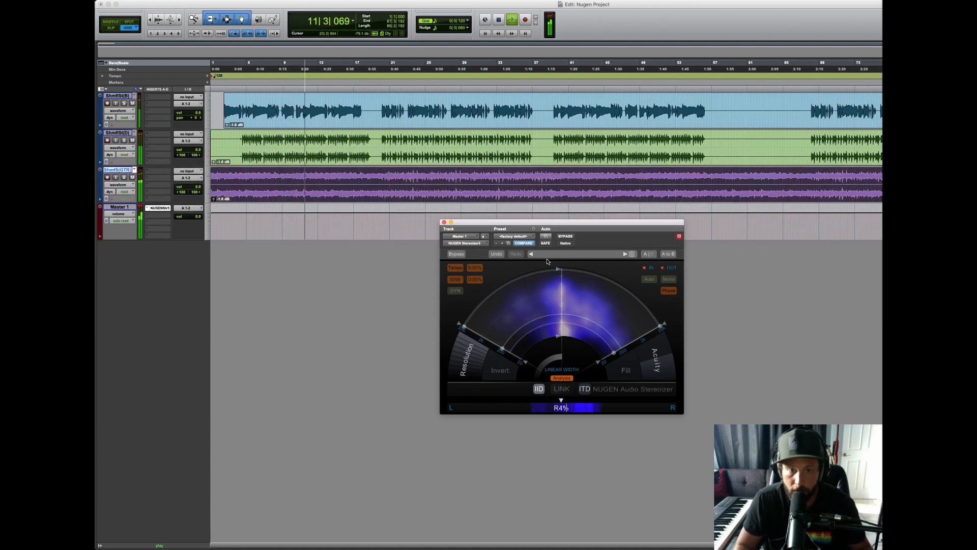
click(458, 257)
click(457, 256)
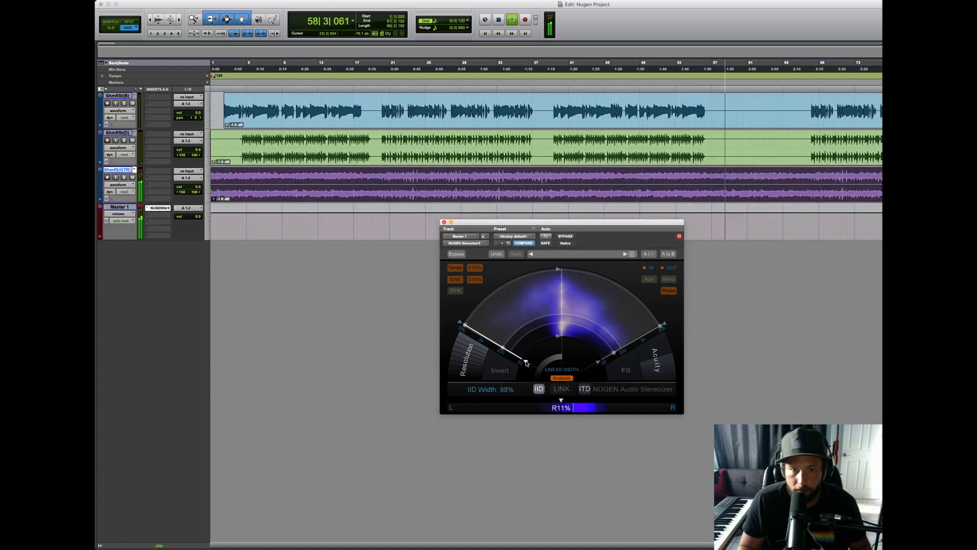
- Narrow the IID width to about 64% and the ITD width by a similar amount, and toggle the analysis display off and on
drag(526, 362, 535, 351)
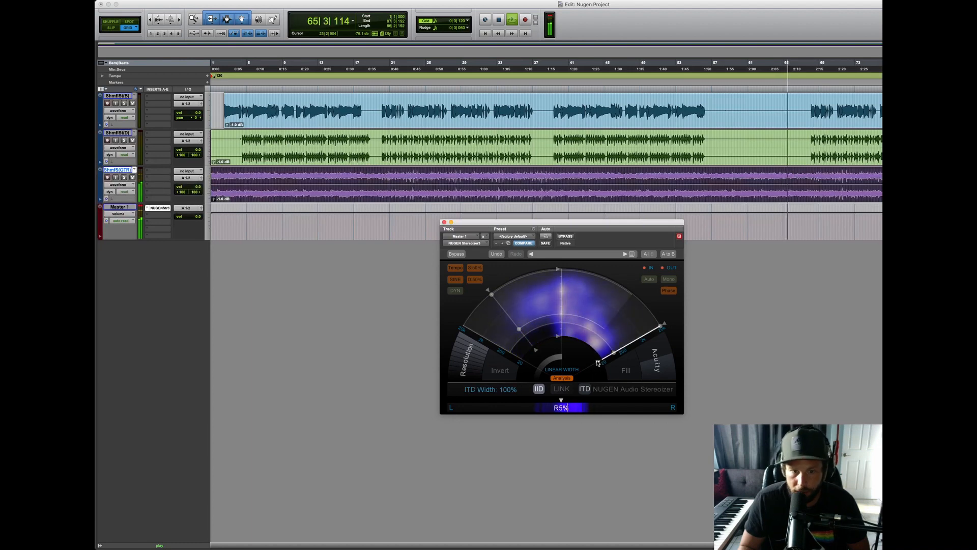
drag(597, 362, 584, 355)
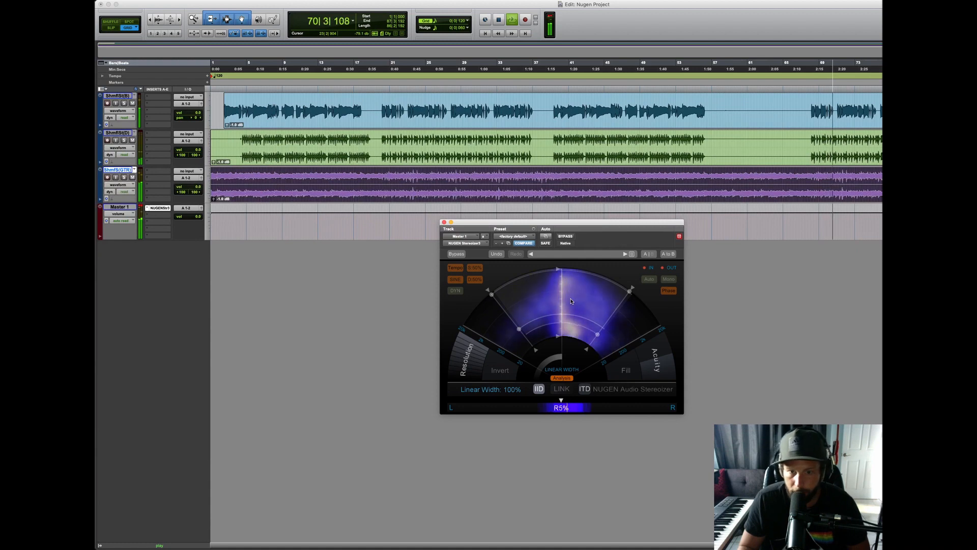
click(567, 378)
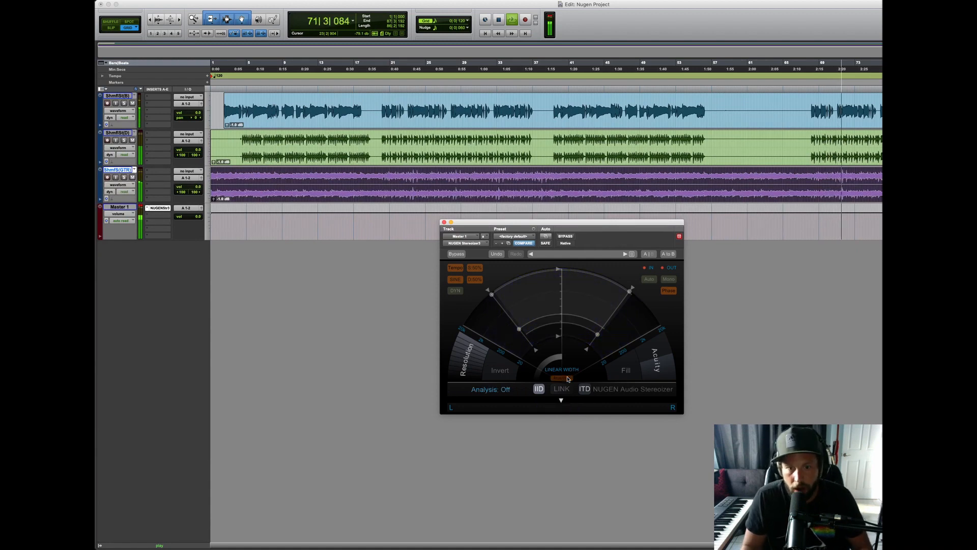
click(567, 378)
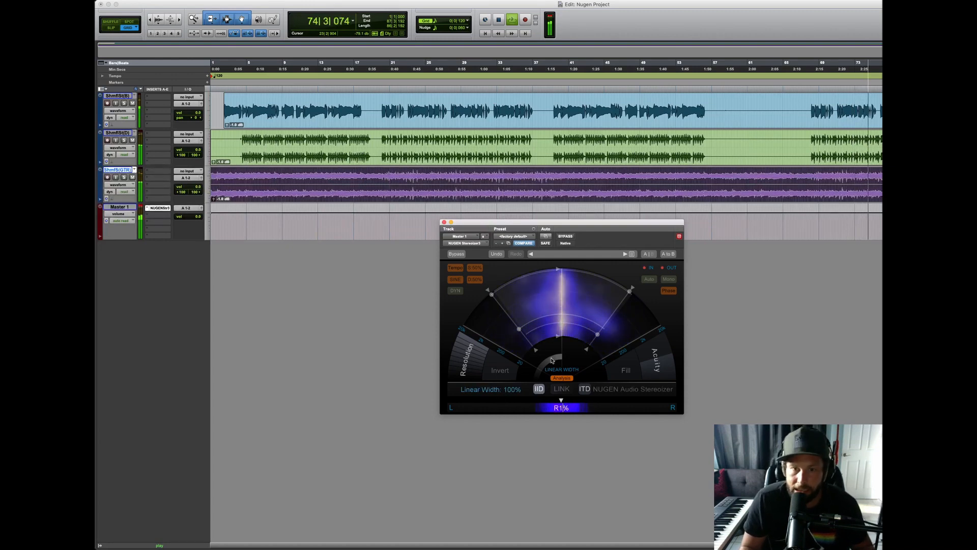
- Raise the IID High Bound to 22.0 kHz
mouse_move(494, 293)
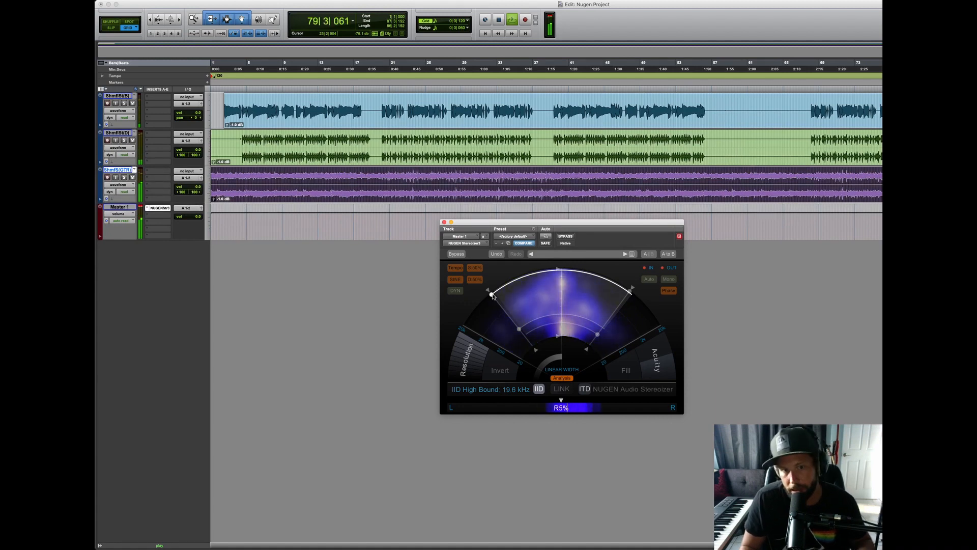
drag(491, 295, 490, 293)
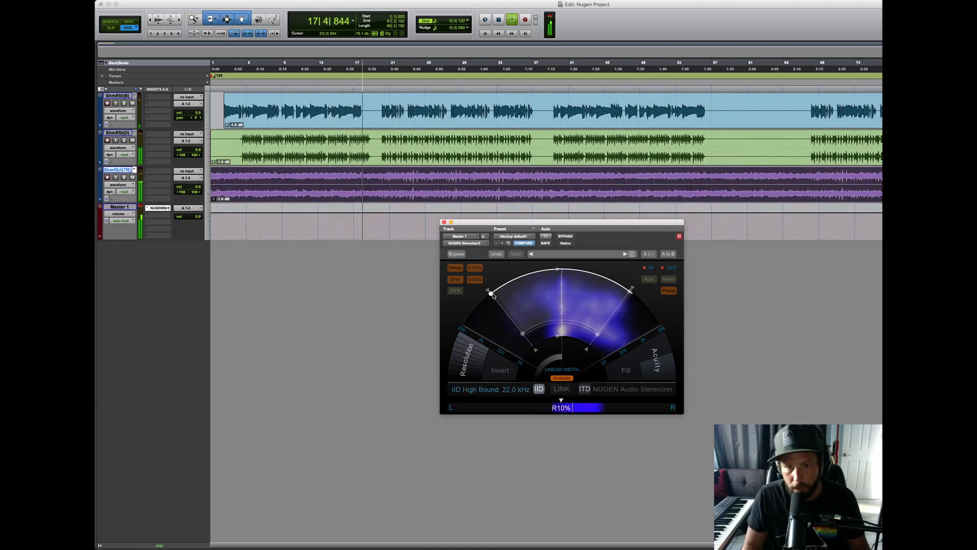
- Link the IID and ITD controls and widen both together to an IID width of about 86%
click(561, 389)
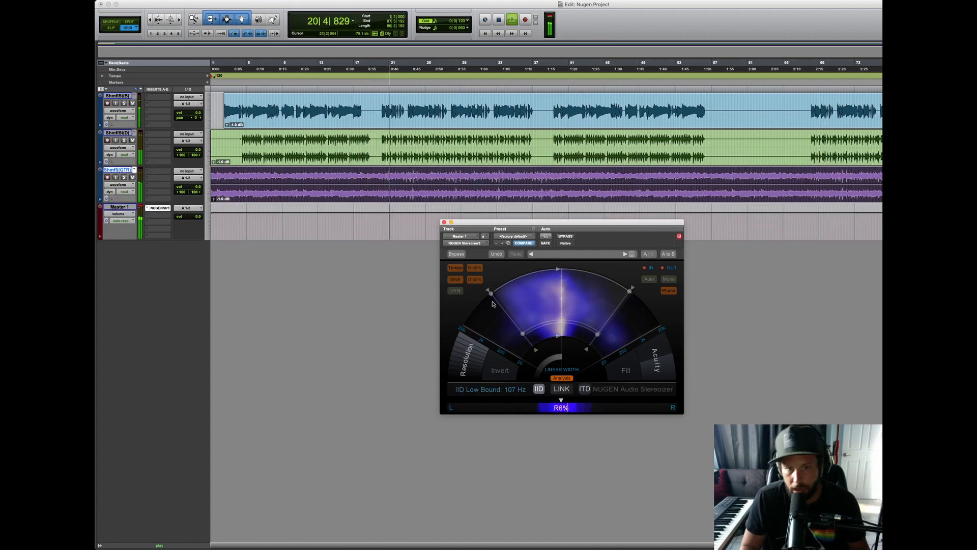
mouse_move(489, 298)
mouse_down()
mouse_move(495, 316)
mouse_move(497, 301)
mouse_up()
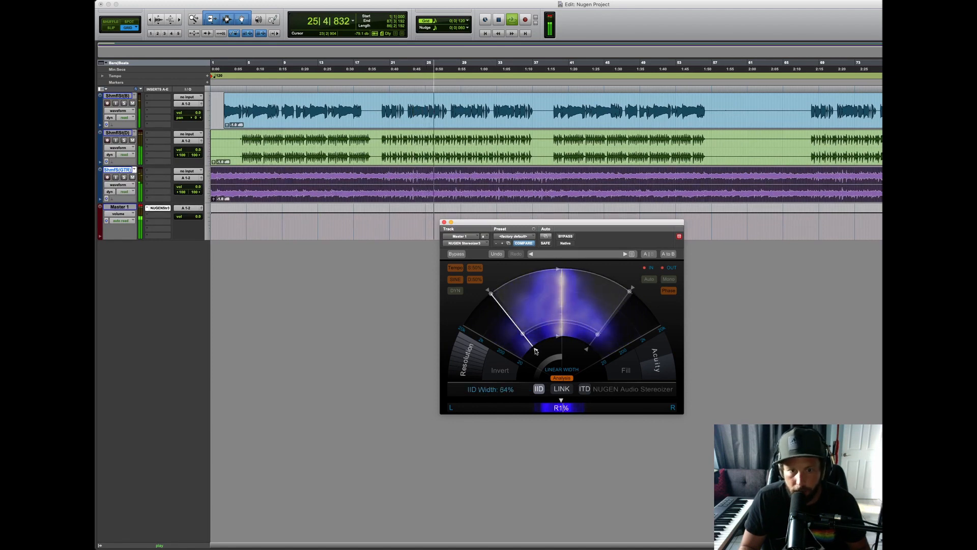
drag(535, 351, 535, 357)
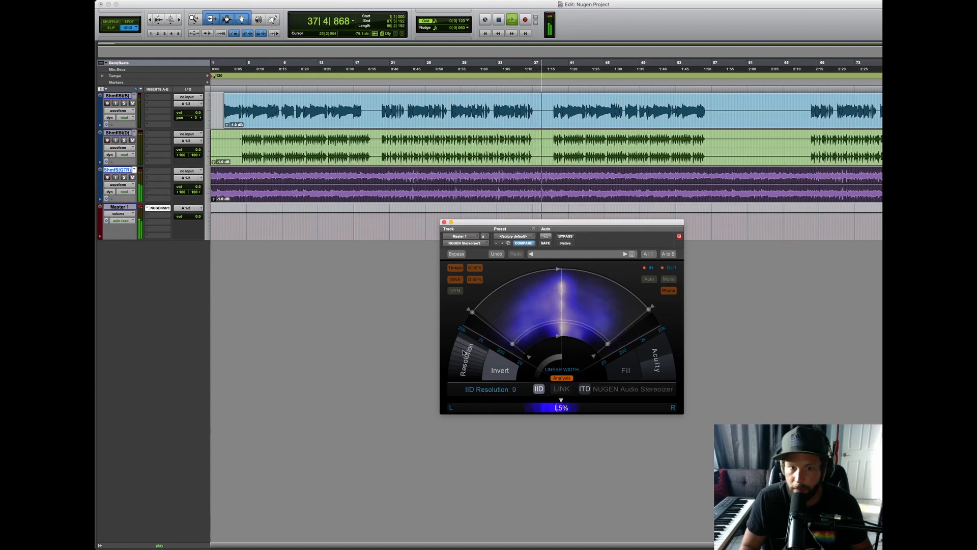
- Try lower IID Resolution settings, return it to 10, and switch off Invert
mouse_move(463, 354)
mouse_down()
mouse_move(459, 370)
mouse_move(461, 361)
mouse_up()
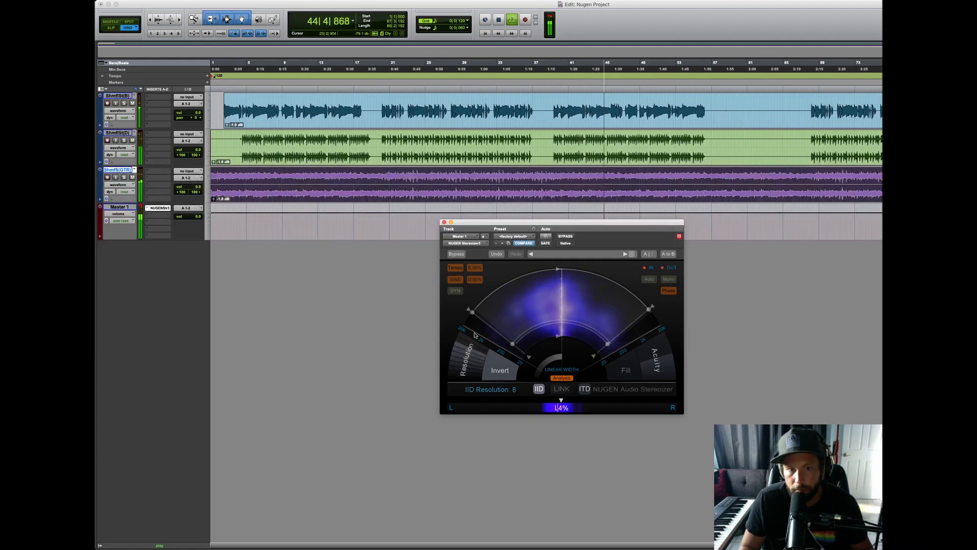
drag(474, 335, 465, 342)
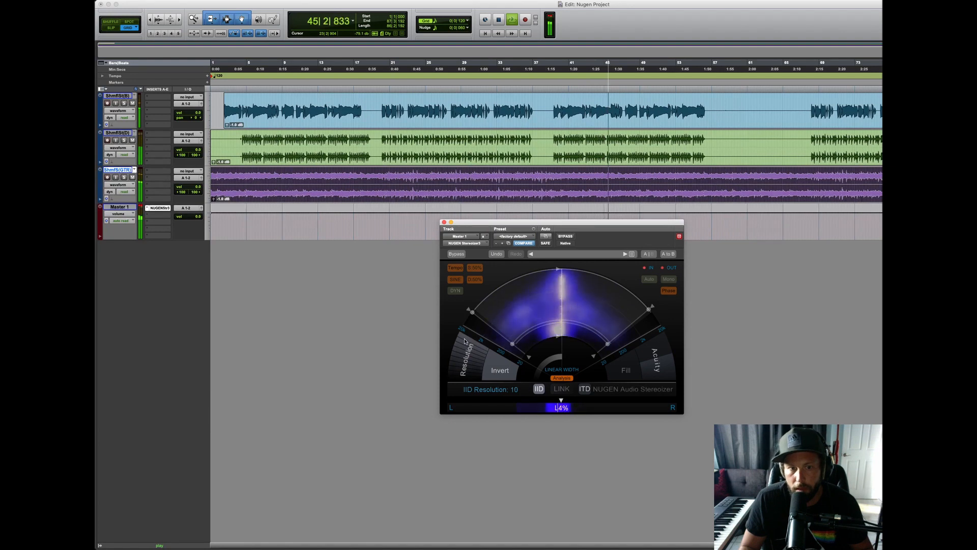
click(501, 376)
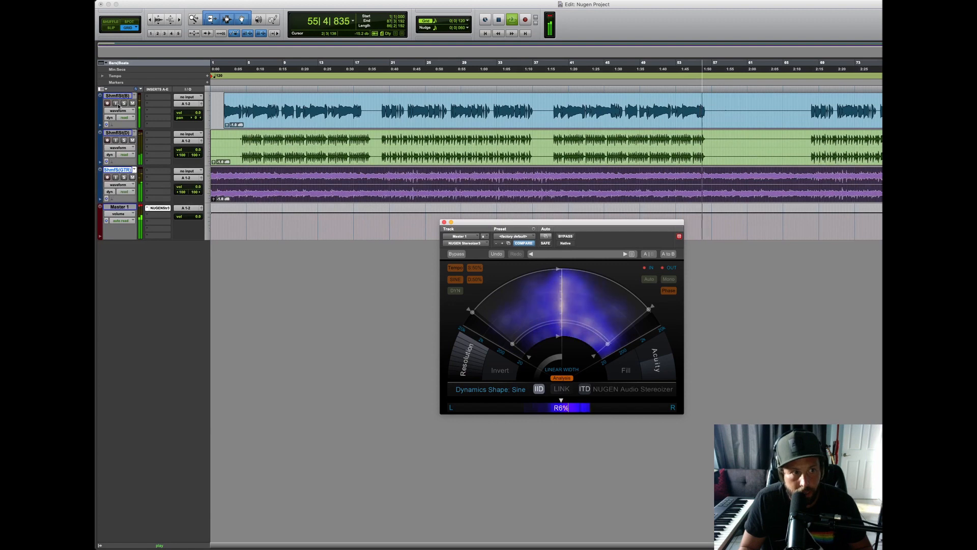
- Solo the green drum track and restart playback from 4|2|000, where its audio begins
click(123, 140)
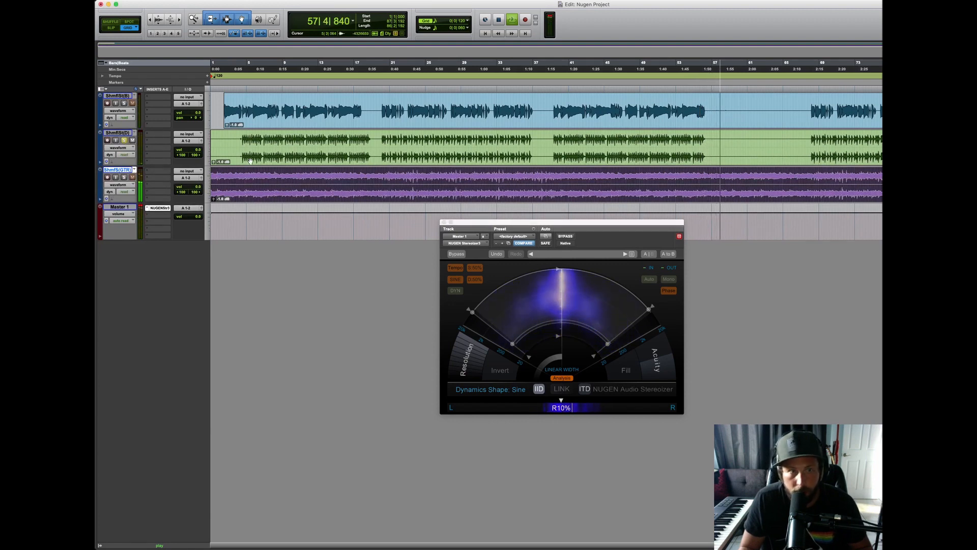
click(240, 138)
key(space)
key(space)
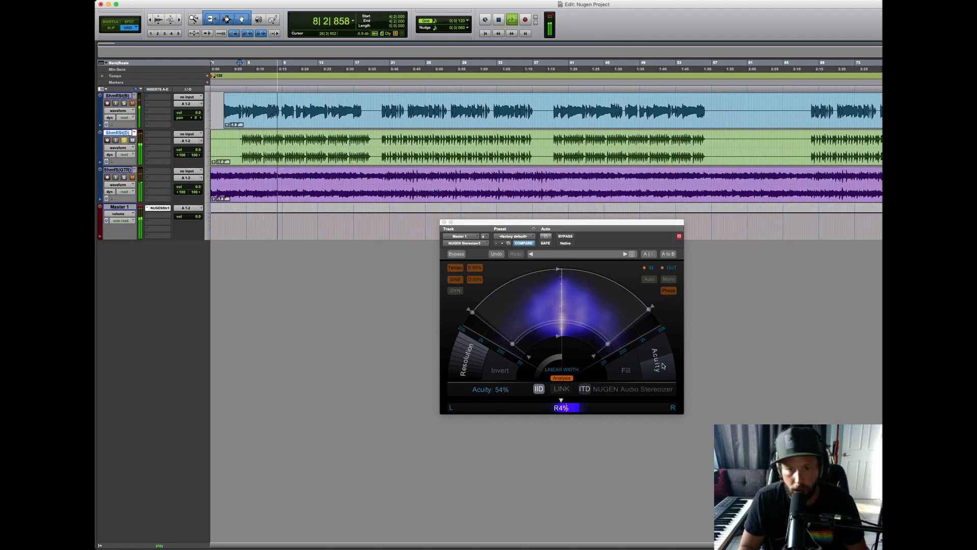
- Adjust the ITD Acuity to 57%, take the drum track out of solo, and toggle Fill
drag(663, 365, 647, 336)
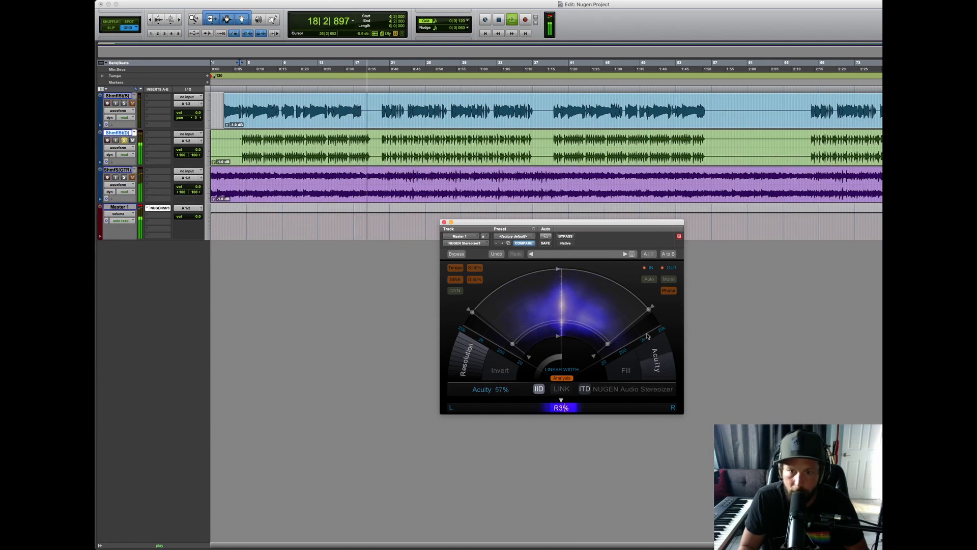
click(124, 140)
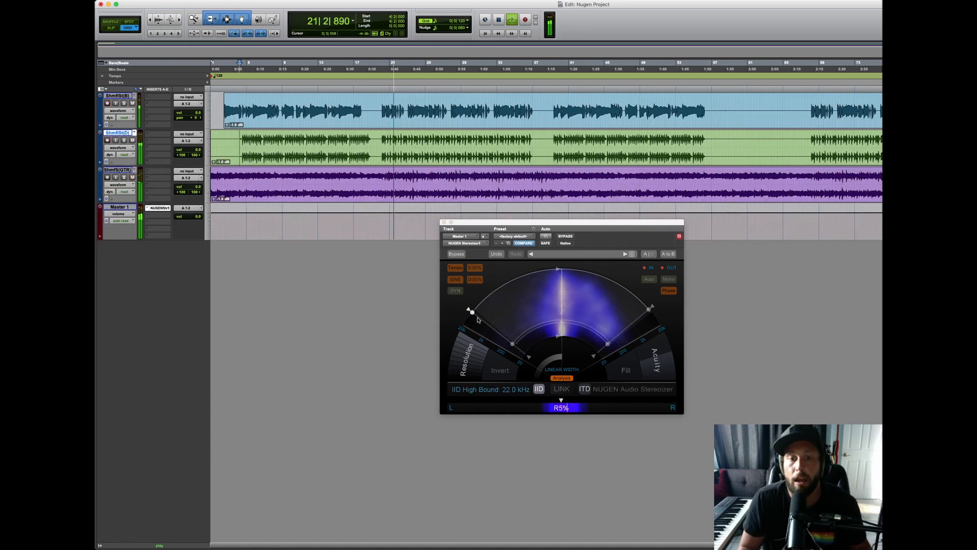
click(626, 379)
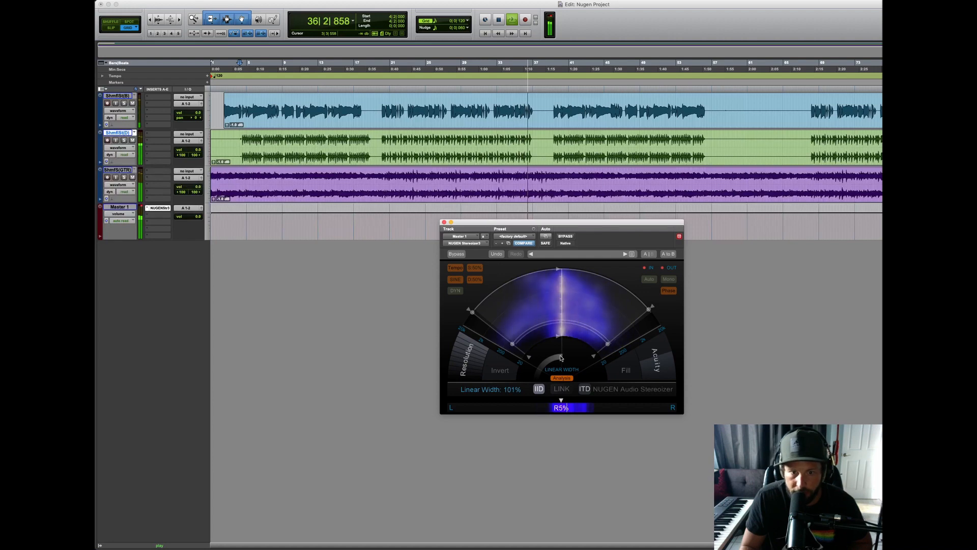
- Switch off the IID and ITD algorithms and try Linear Width settings above 100%, up to about 159%
drag(561, 357, 574, 362)
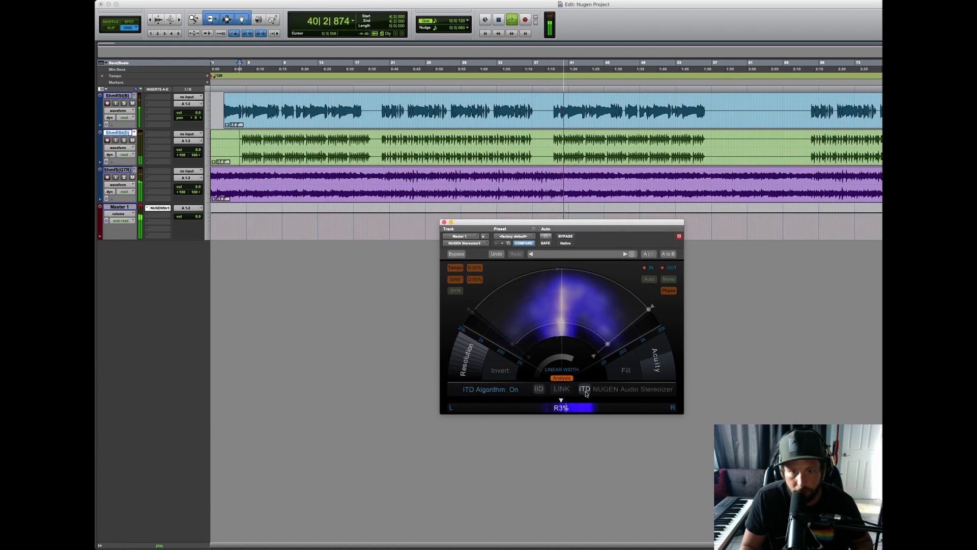
drag(573, 362, 575, 354)
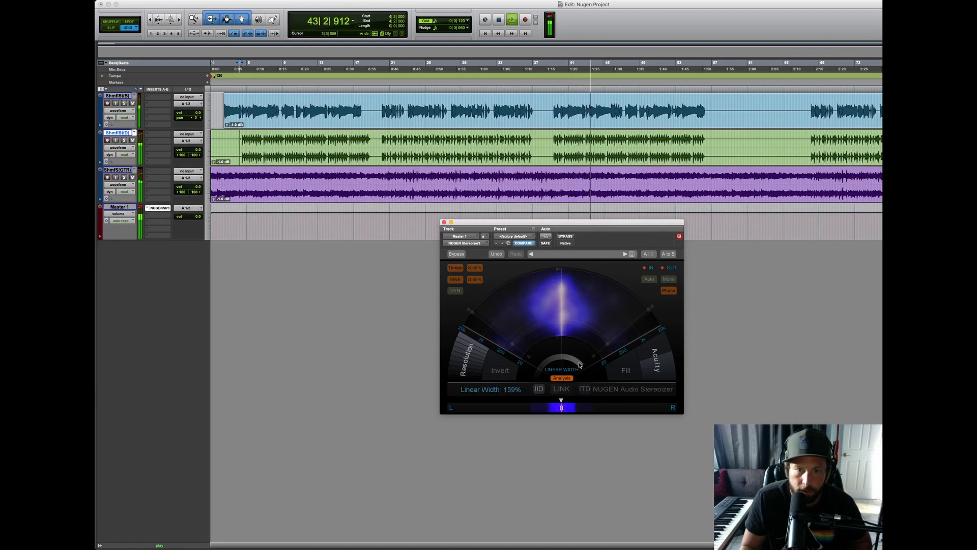
drag(577, 367, 569, 361)
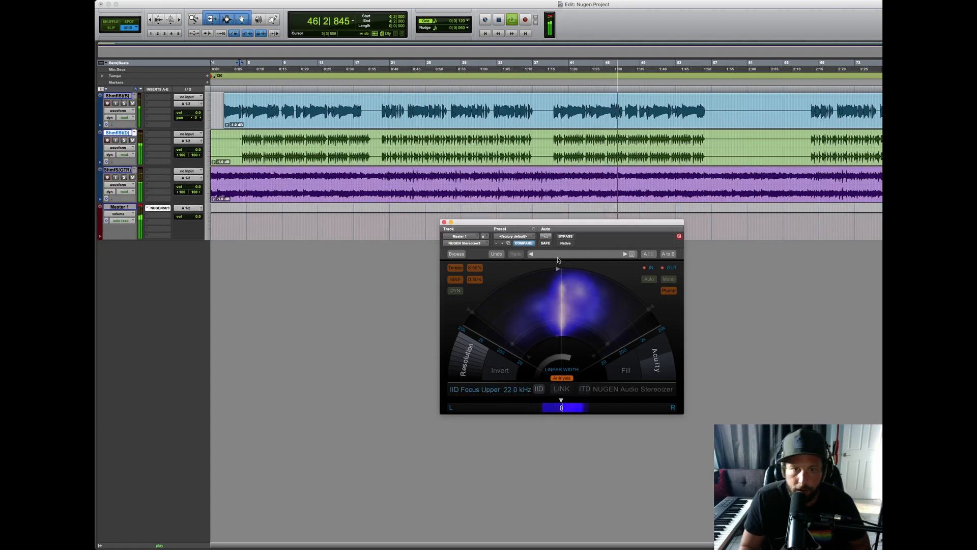
- Compare the widened mix with bypass, raise the Linear Width to about 193%, and compare with bypass again
click(459, 254)
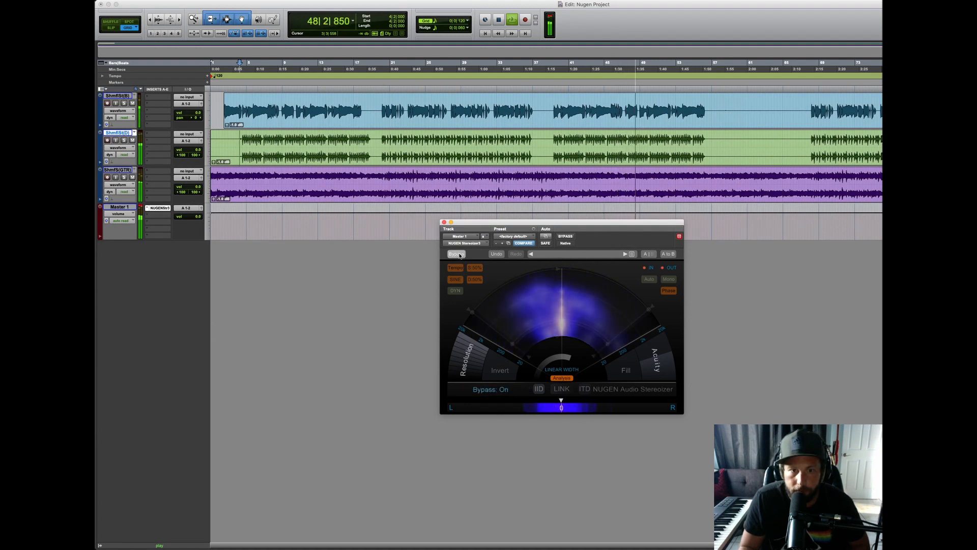
click(459, 254)
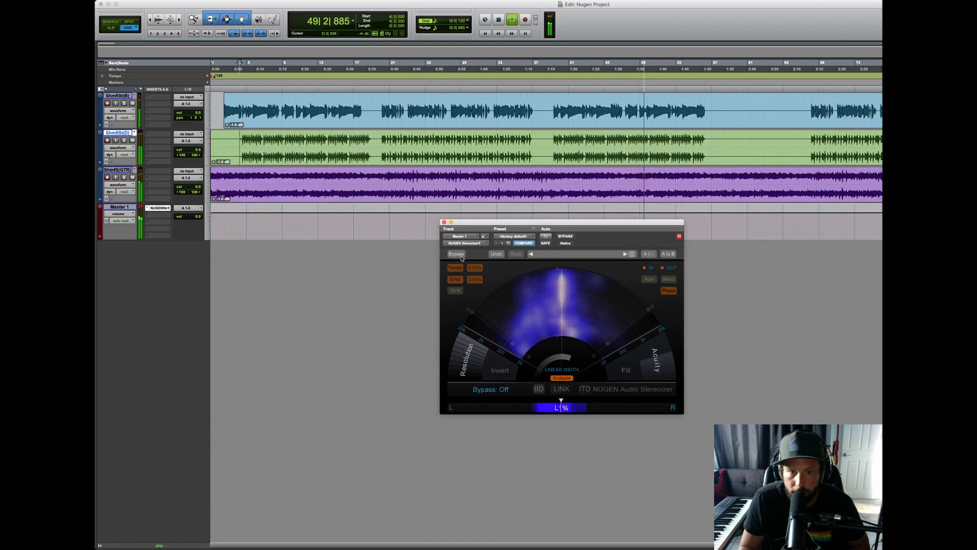
drag(568, 357, 578, 351)
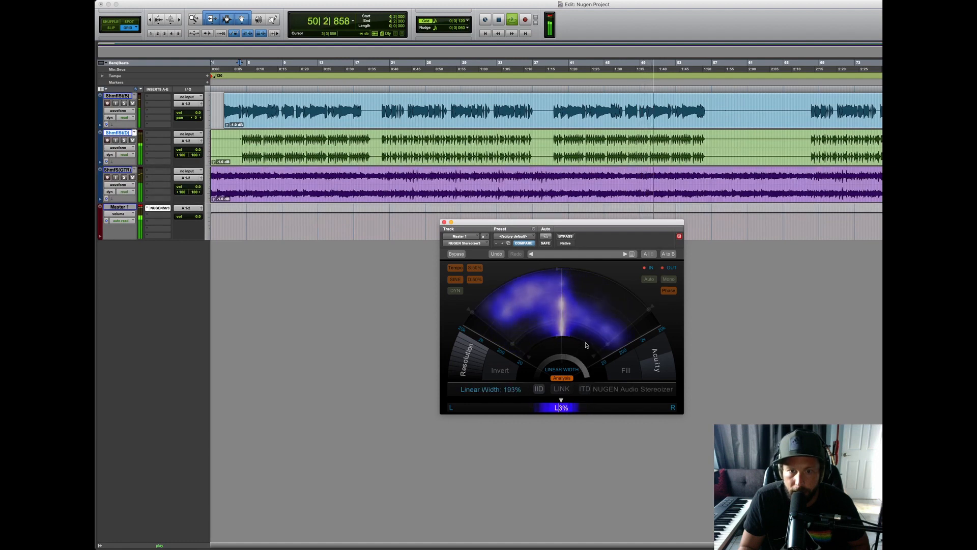
click(455, 254)
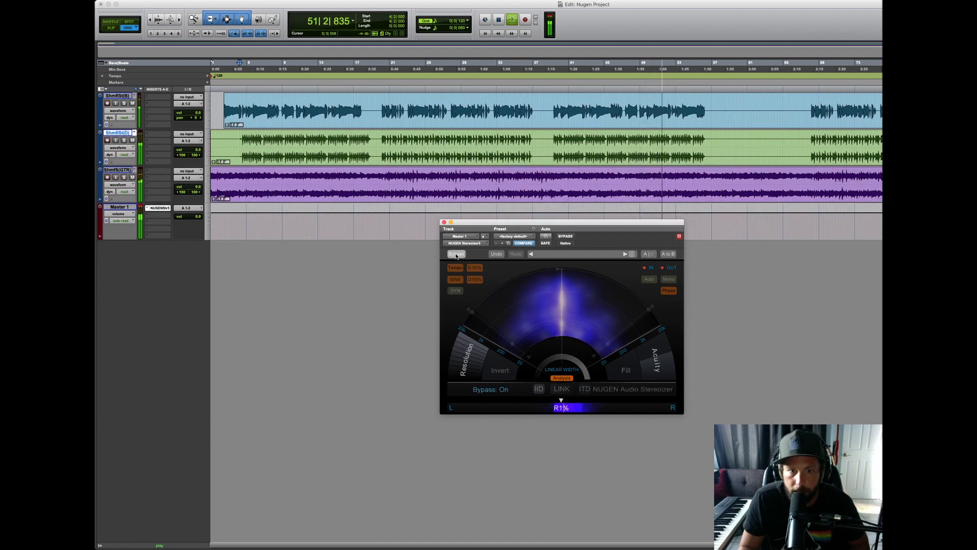
click(456, 254)
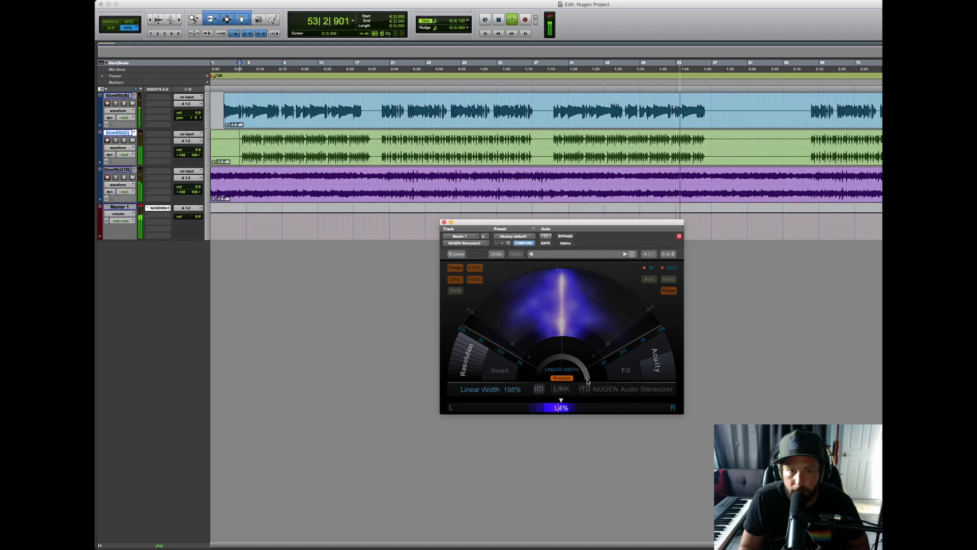
- Bring the Linear Width back down to its midpoint and re-enable the IID and ITD algorithms
drag(591, 382, 575, 416)
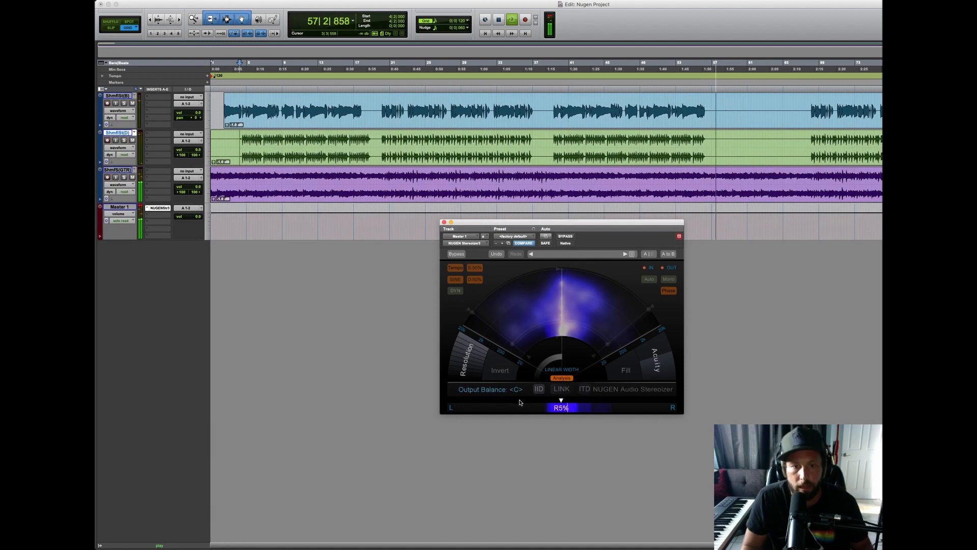
click(539, 390)
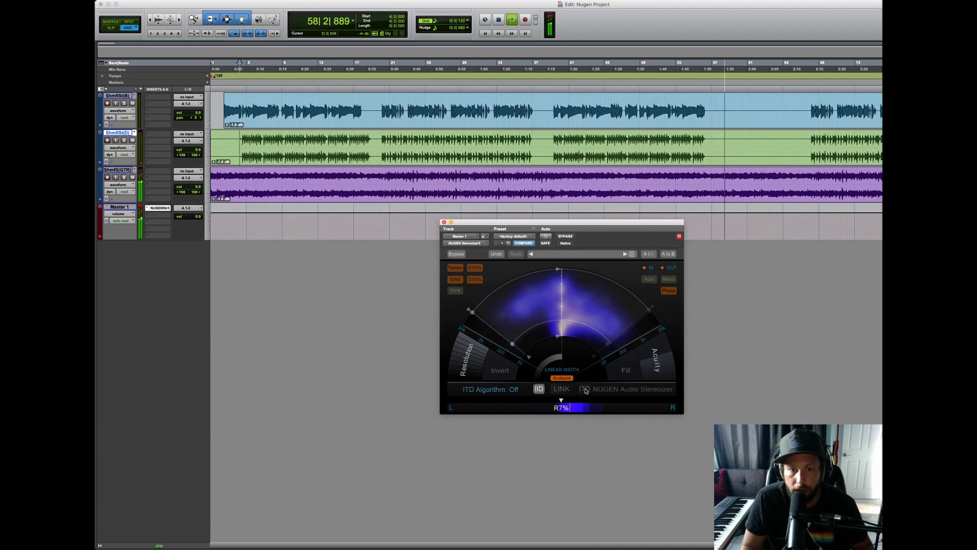
click(584, 389)
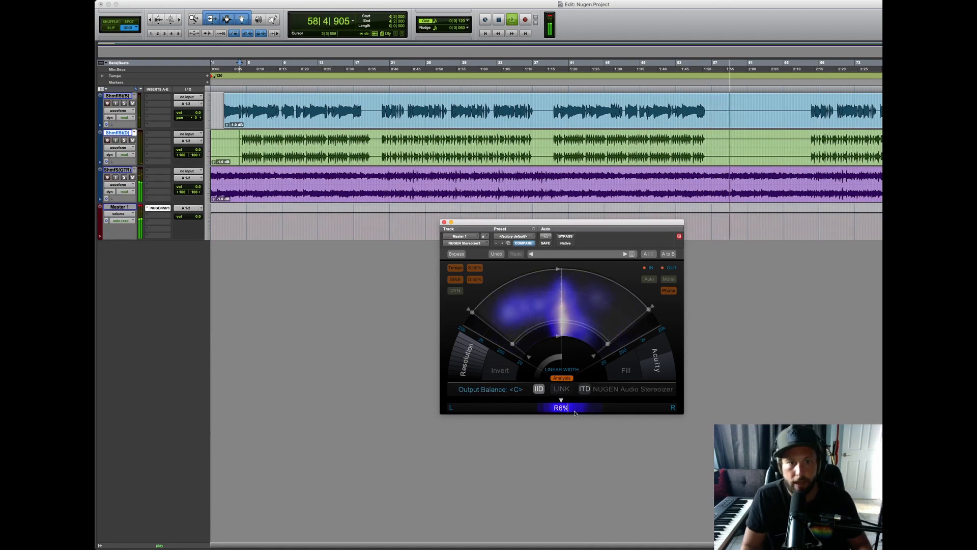
- Switch automatic input trim on and back off, and set the plug-in's output to mono
click(649, 279)
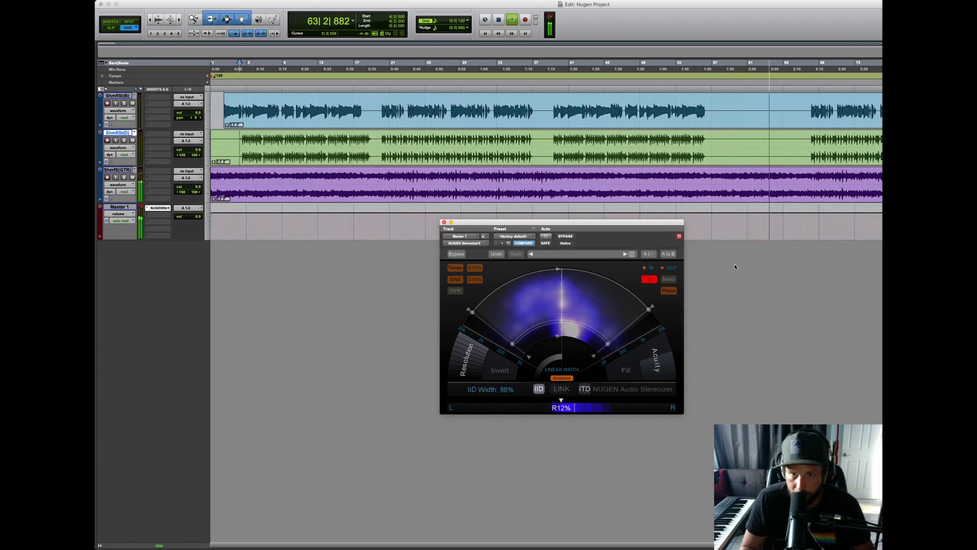
click(650, 280)
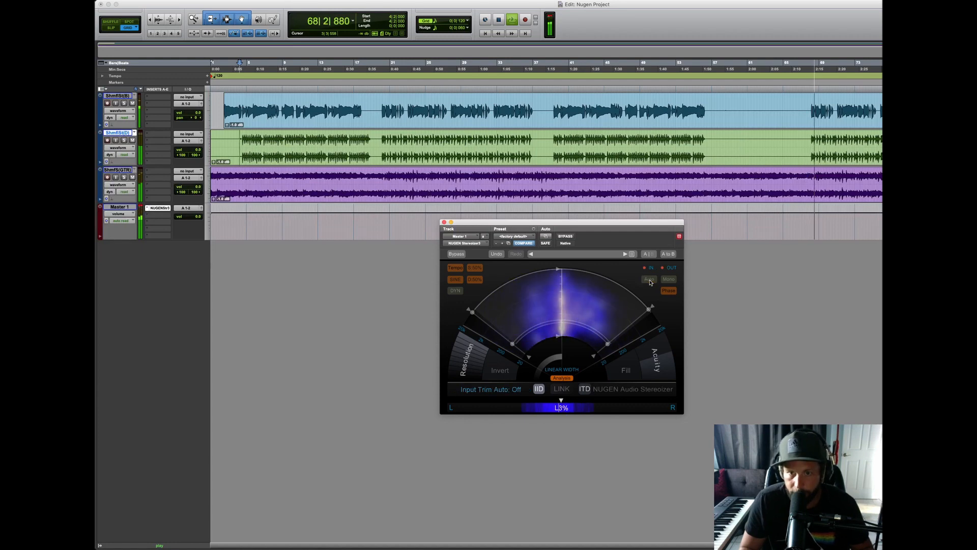
click(668, 279)
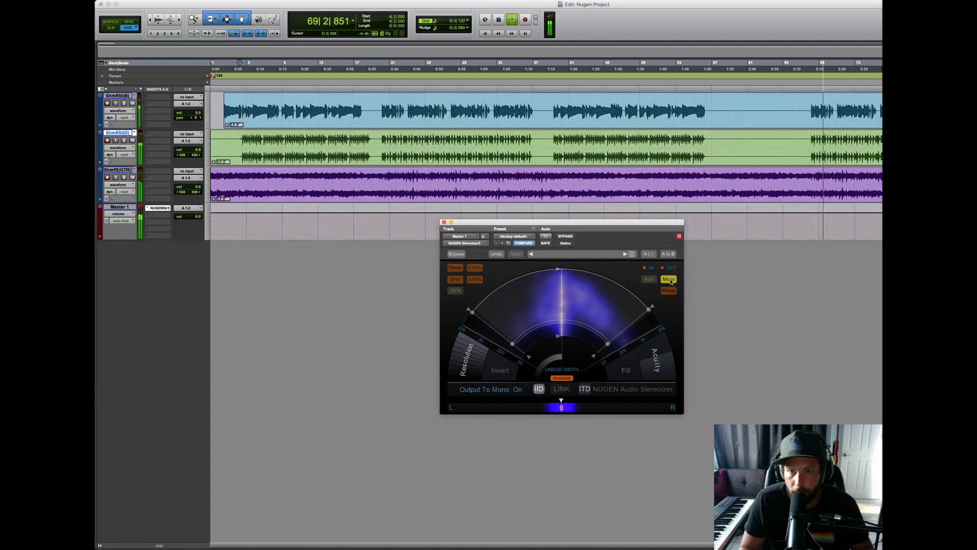
- Switch the Stereoizer's mono output back off, and try the Phase and dynamics shape controls
click(669, 279)
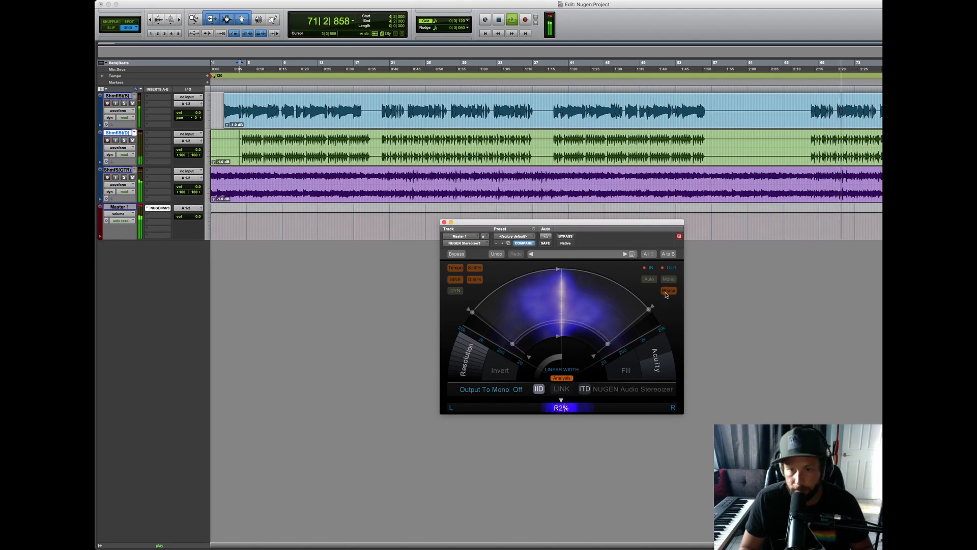
click(665, 294)
drag(665, 295, 670, 248)
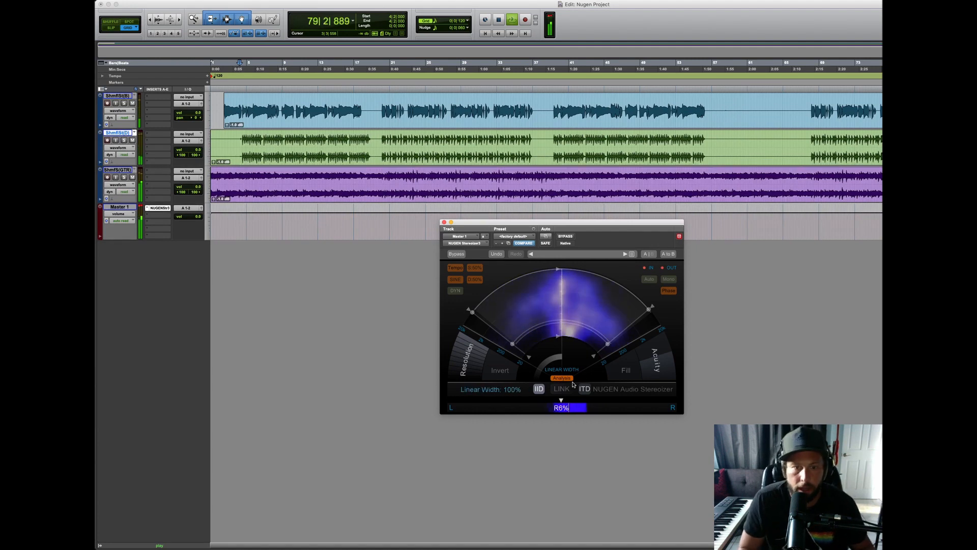
click(458, 278)
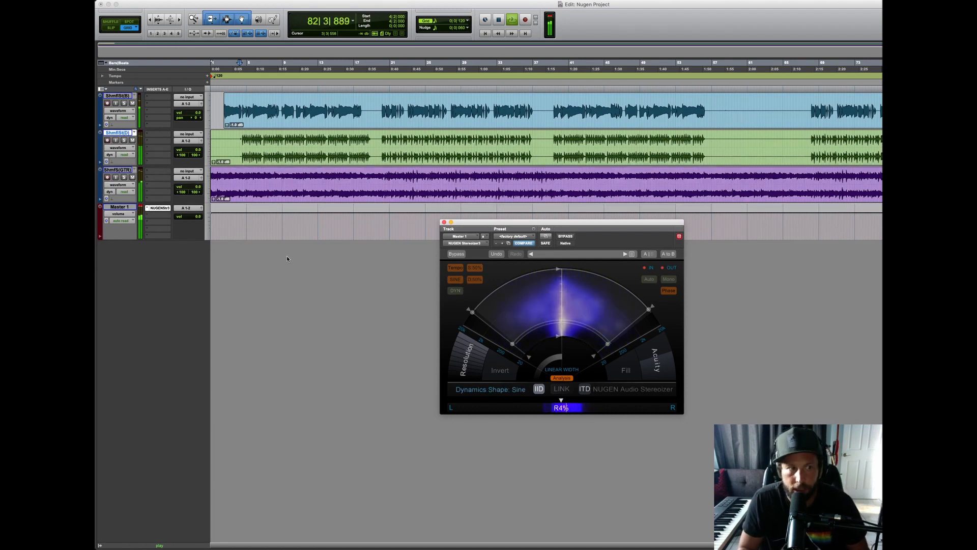
- Solo the guitar track with the Stereoizer on it, play from near the song's start, and turn on dynamics processing
click(123, 177)
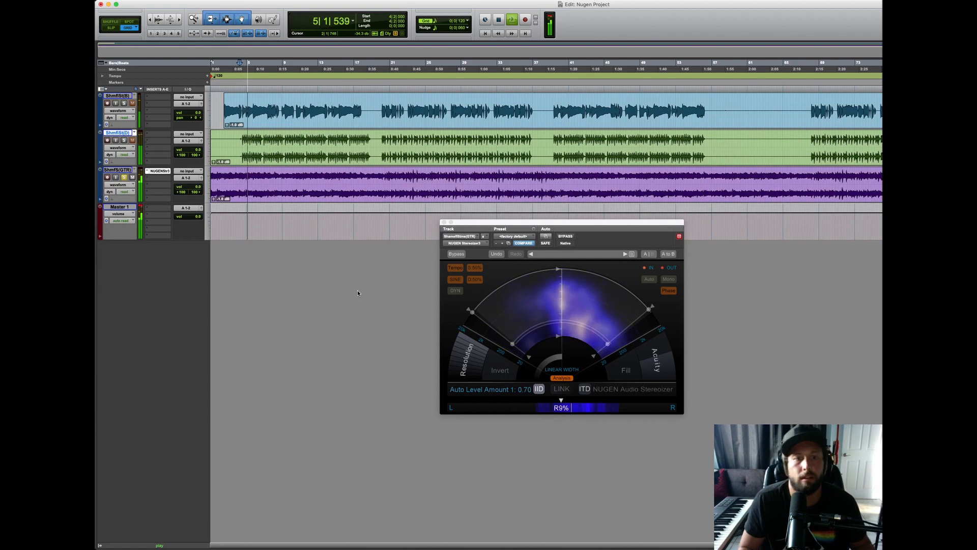
click(360, 197)
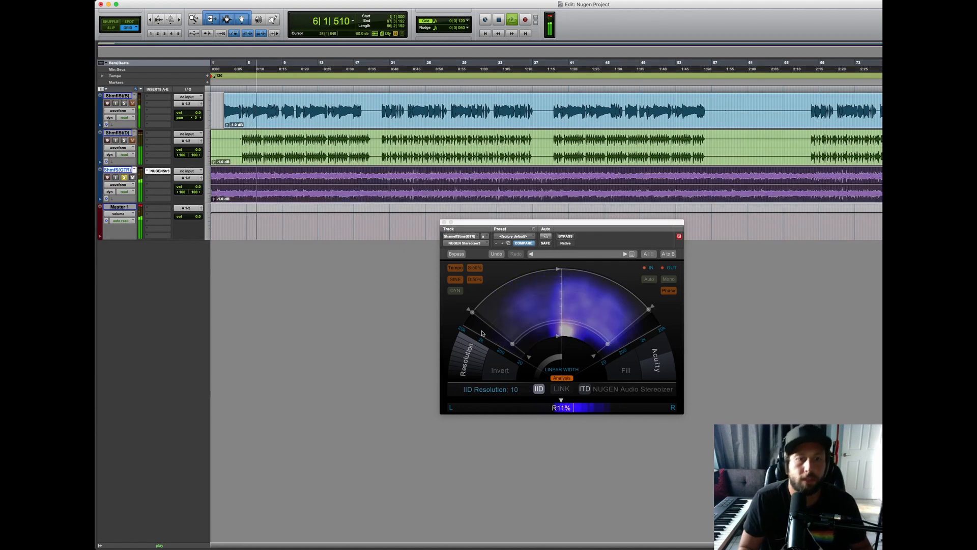
click(456, 291)
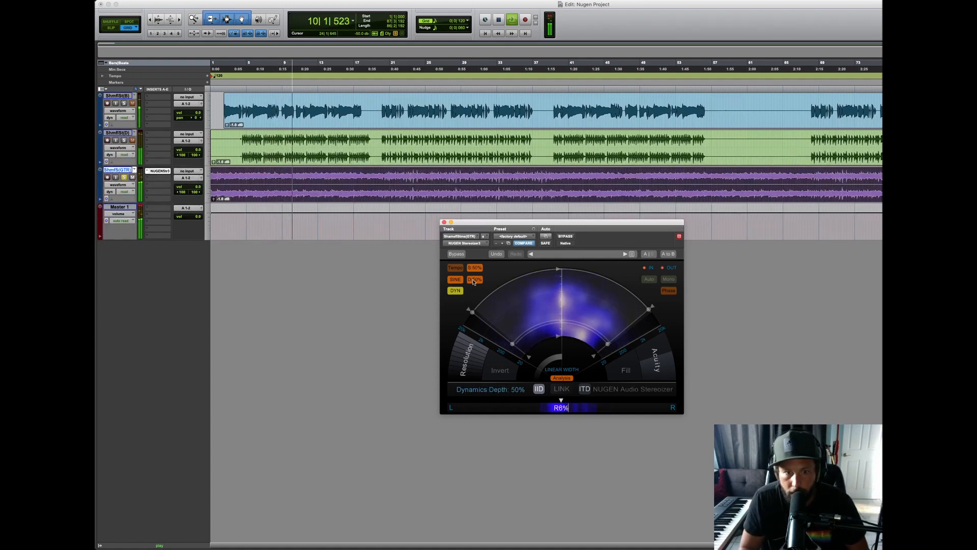
- Raise the Dynamics Depth to 97% and audition different Dynamics Speed settings, including 65%
drag(473, 282, 480, 253)
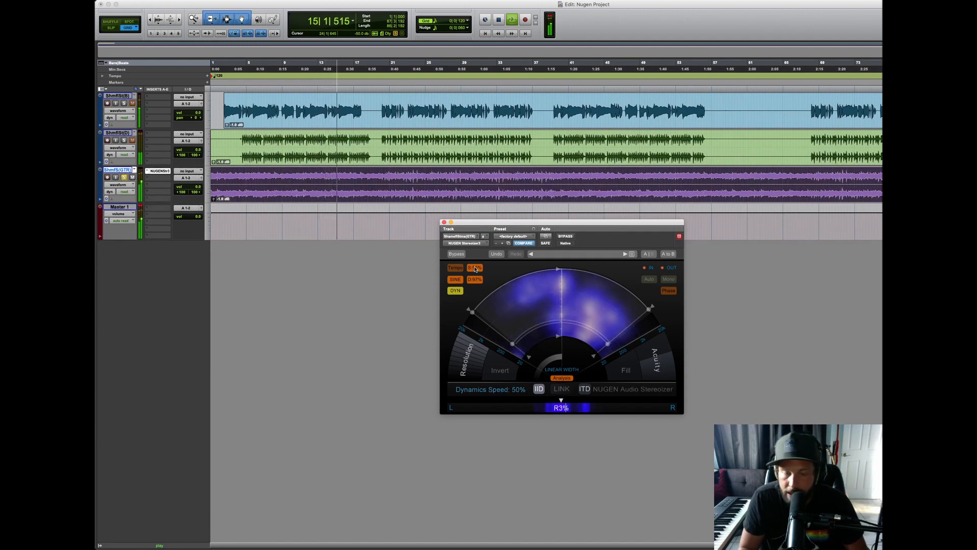
mouse_move(475, 268)
mouse_down()
mouse_move(476, 252)
mouse_move(478, 274)
mouse_up()
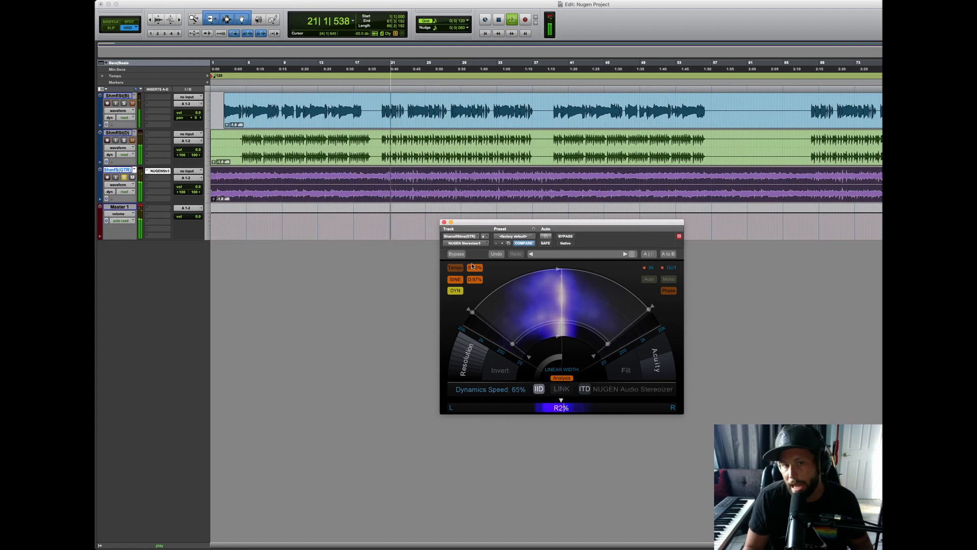
drag(475, 268, 474, 274)
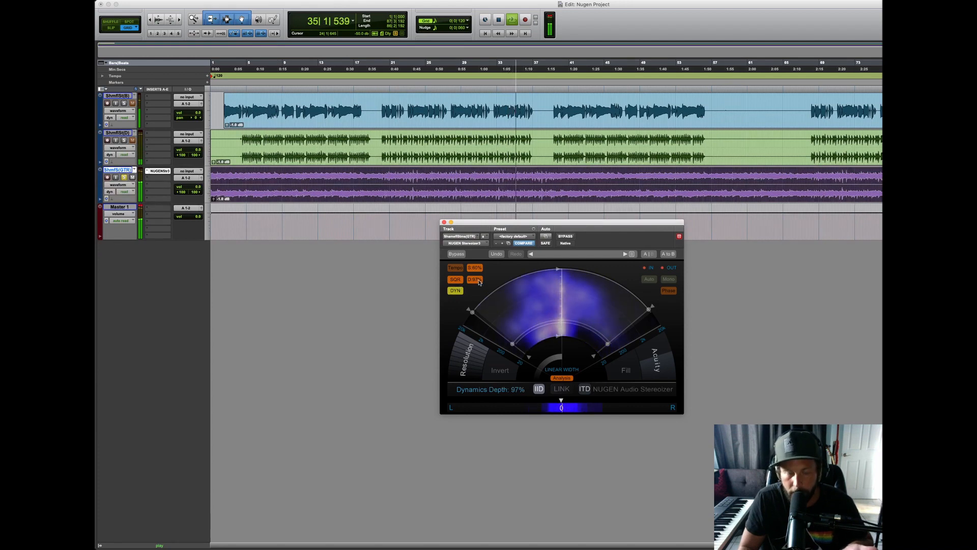
- Compare the Sqr and Sine dynamics shapes, keep Sine, and enable tempo sync for the dynamics
click(455, 279)
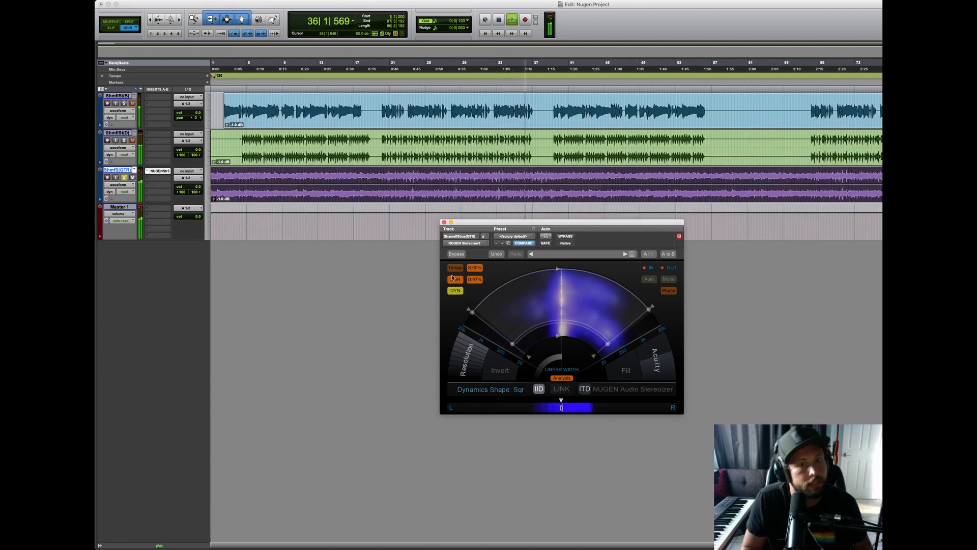
click(455, 279)
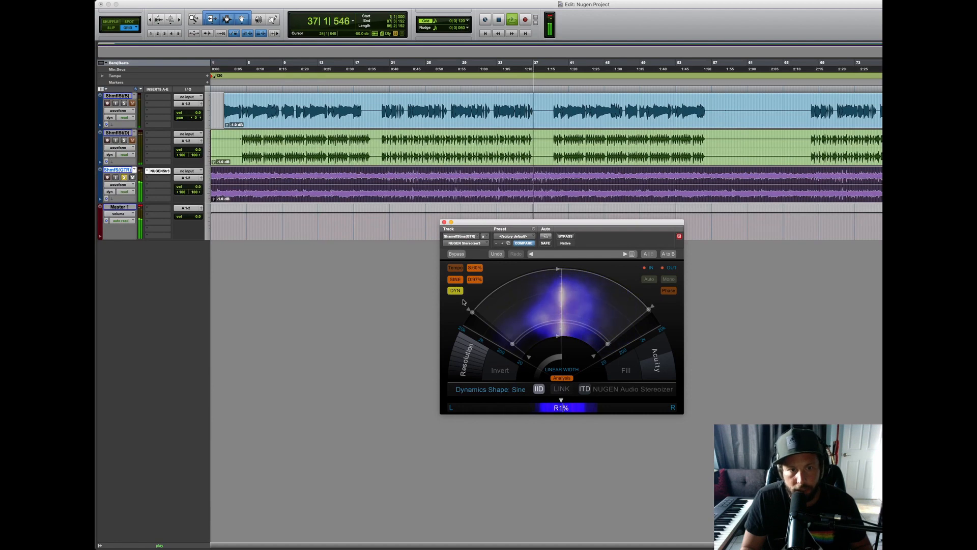
click(459, 270)
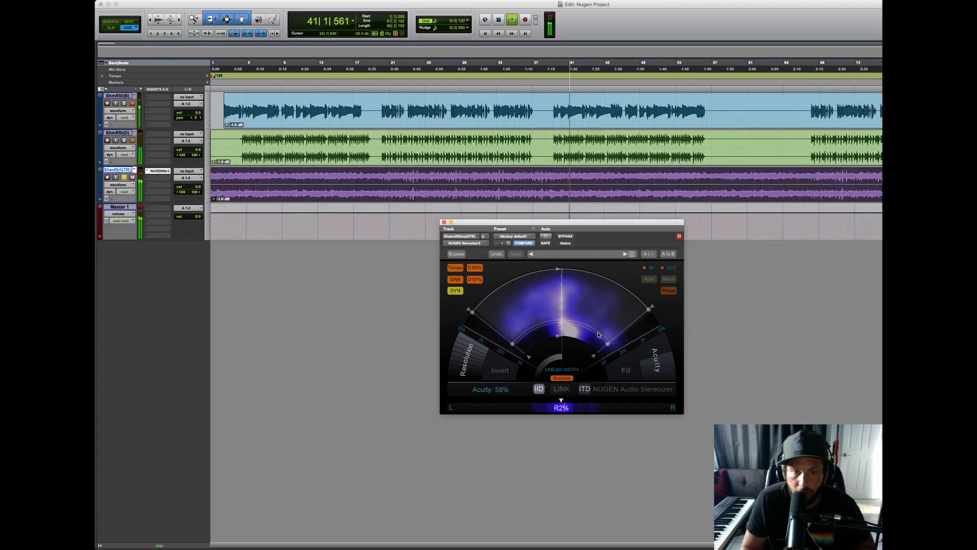
- Turn off dynamics, move the Stereoizer from the guitar track back to the master track, and toggle its tempo sync
click(456, 292)
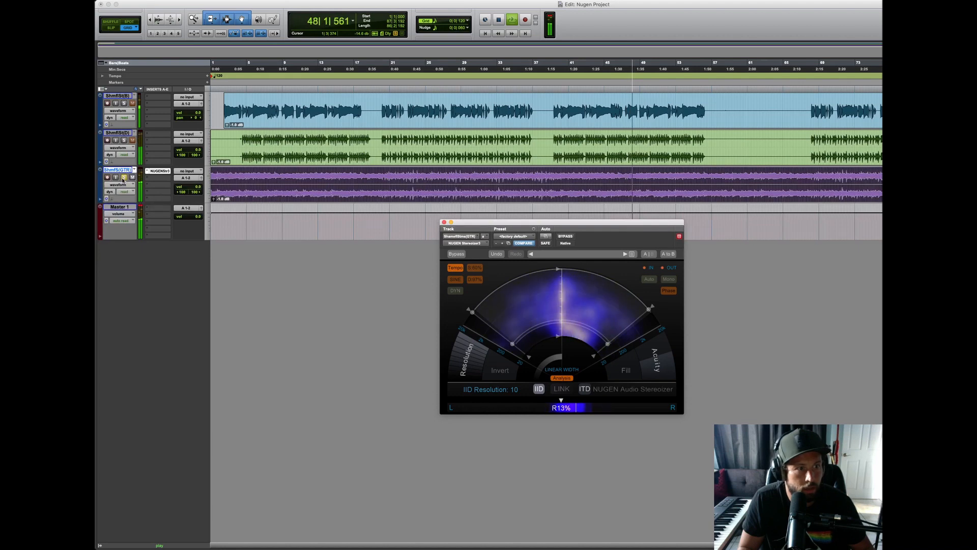
drag(156, 172, 158, 208)
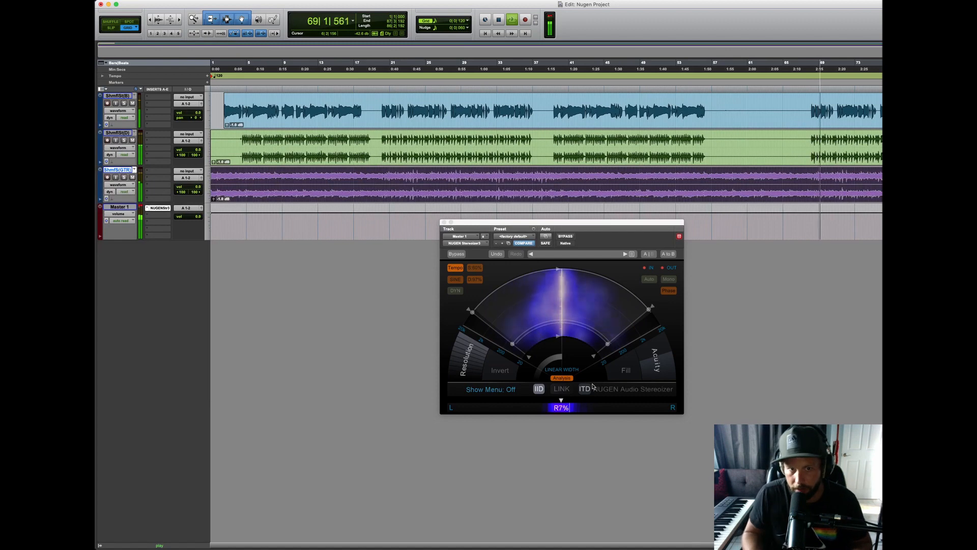
click(456, 268)
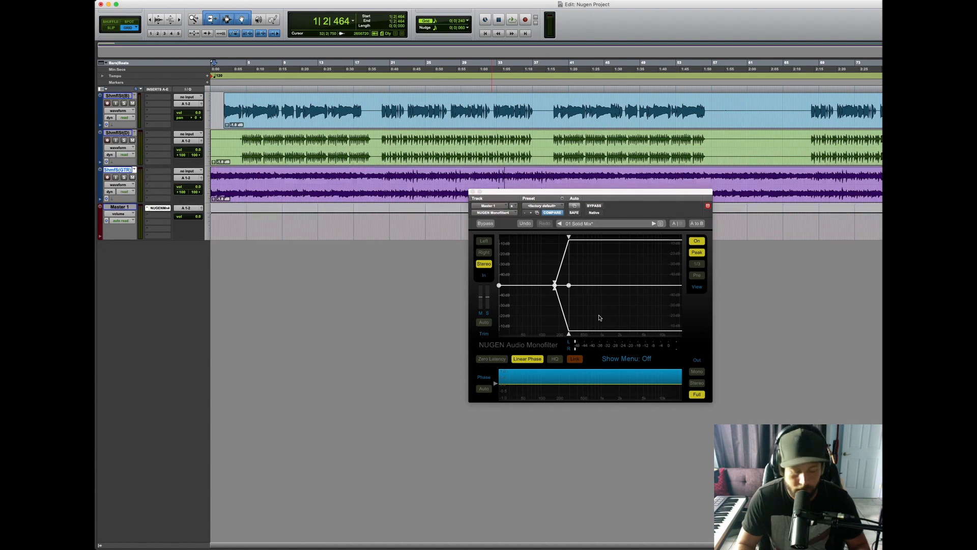
- Play the mix through the NUGEN Monofilter on the master track and try its High Width control, ending at 100%
key(space)
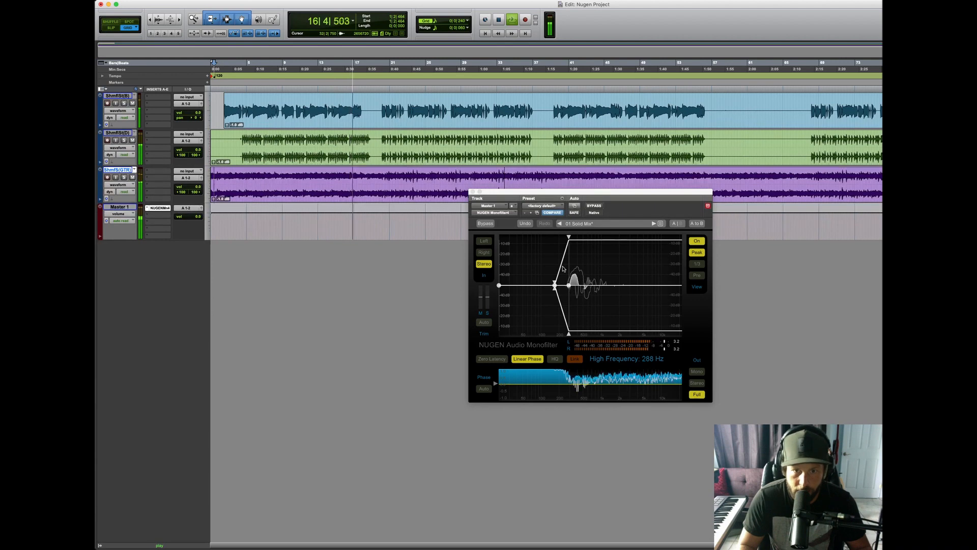
click(569, 237)
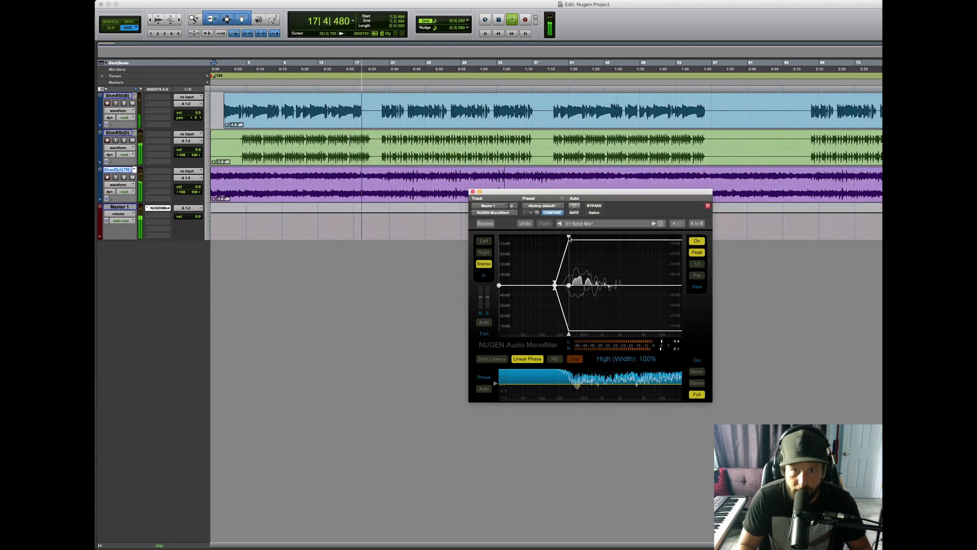
mouse_move(569, 239)
mouse_down()
mouse_move(569, 265)
mouse_move(569, 237)
mouse_up()
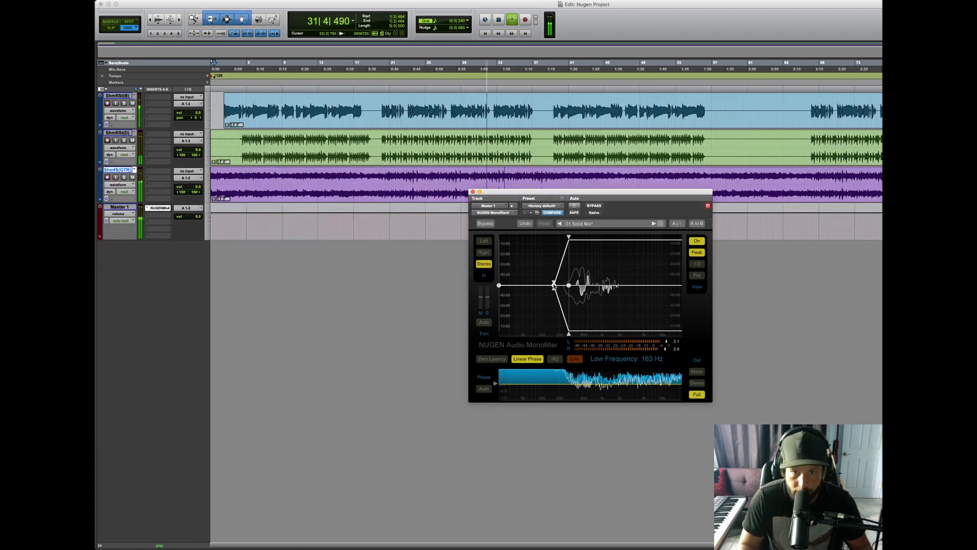
- Lower and raise the Monofilter's Low Frequency point, and try the high-pass cutoff before returning it to 20 Hz
drag(553, 285, 542, 287)
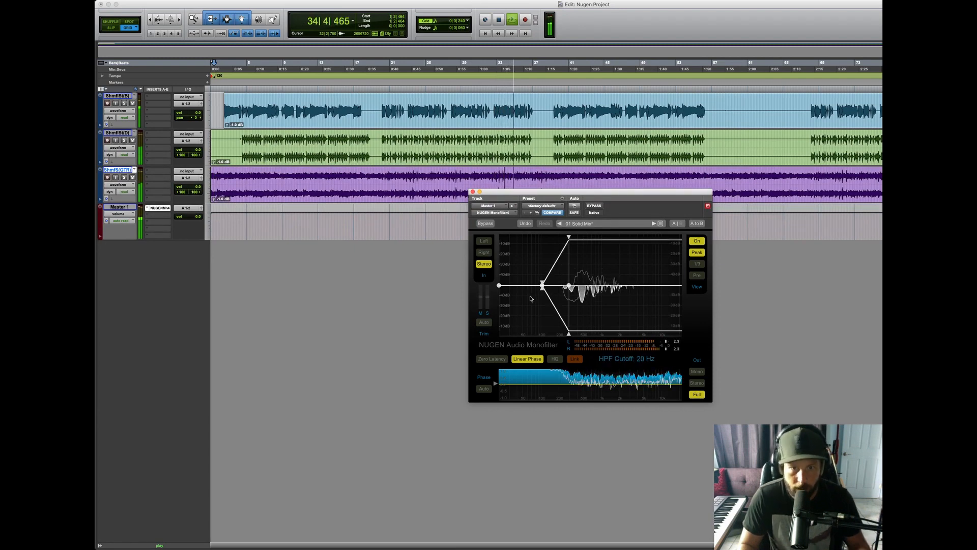
mouse_move(542, 285)
mouse_down()
mouse_move(533, 288)
mouse_move(559, 290)
mouse_up()
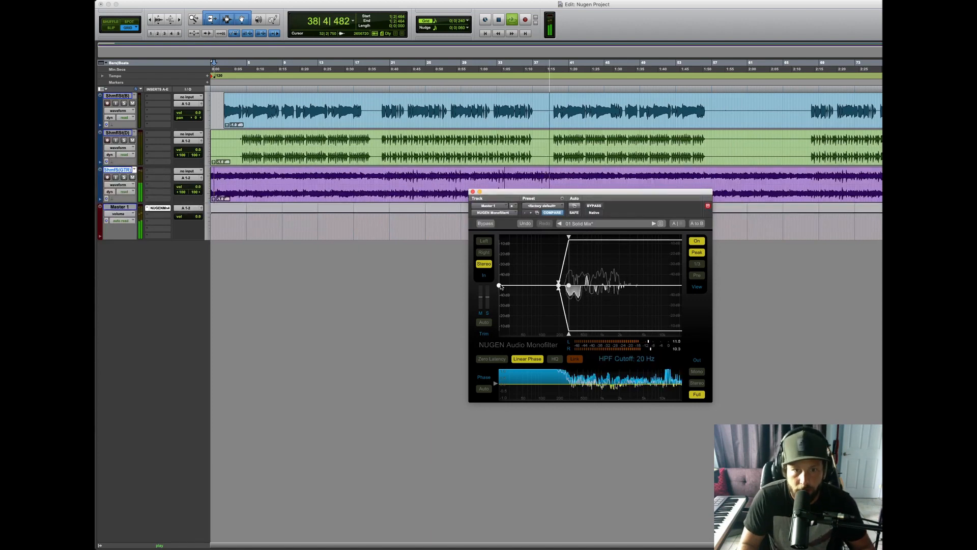
mouse_move(501, 287)
mouse_down()
mouse_move(531, 287)
mouse_move(499, 285)
mouse_up()
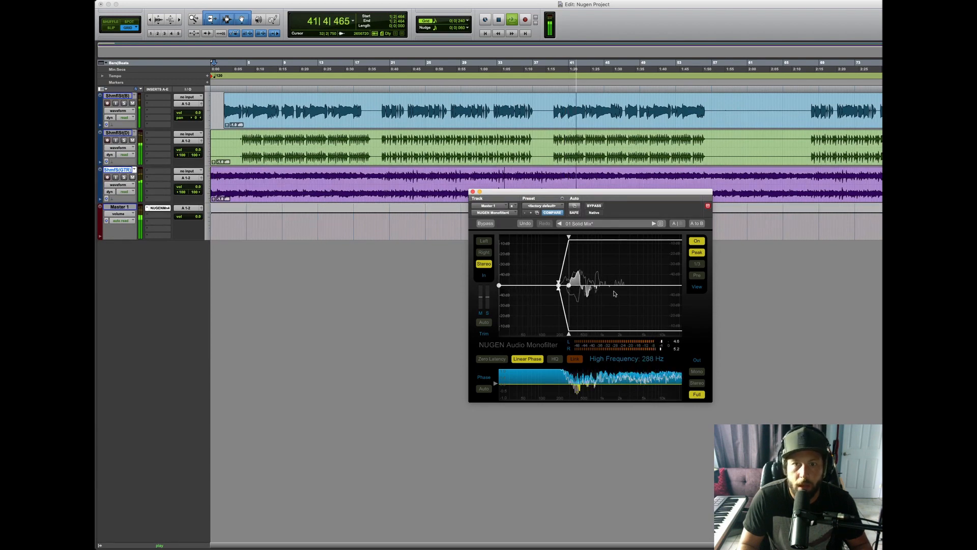
- Toggle the Monofilter's peak display off and on, and do the same with the whole analysis display
click(700, 255)
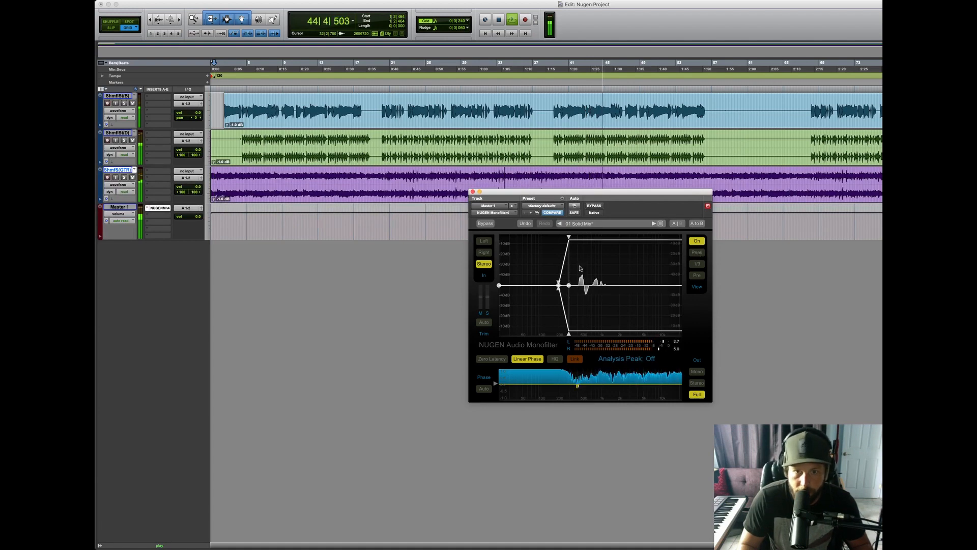
click(696, 252)
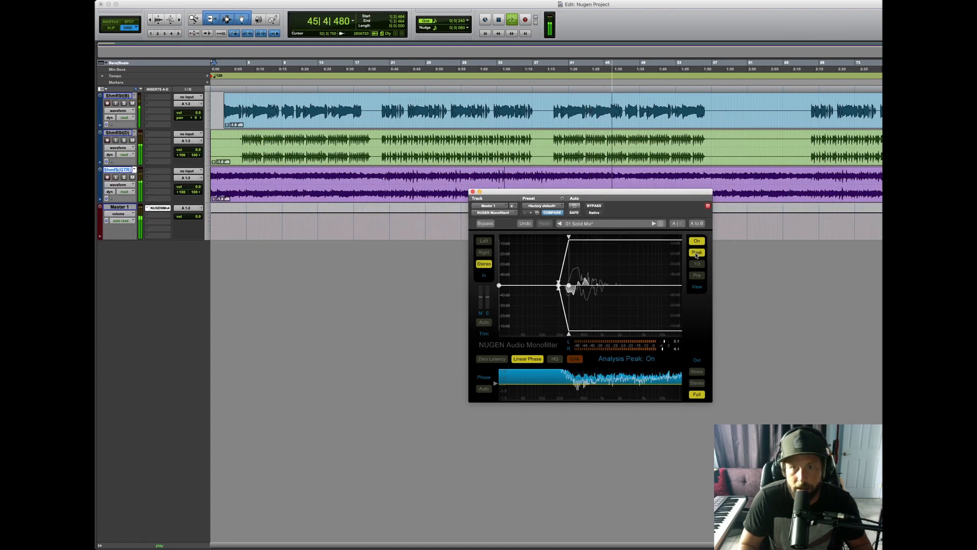
click(697, 241)
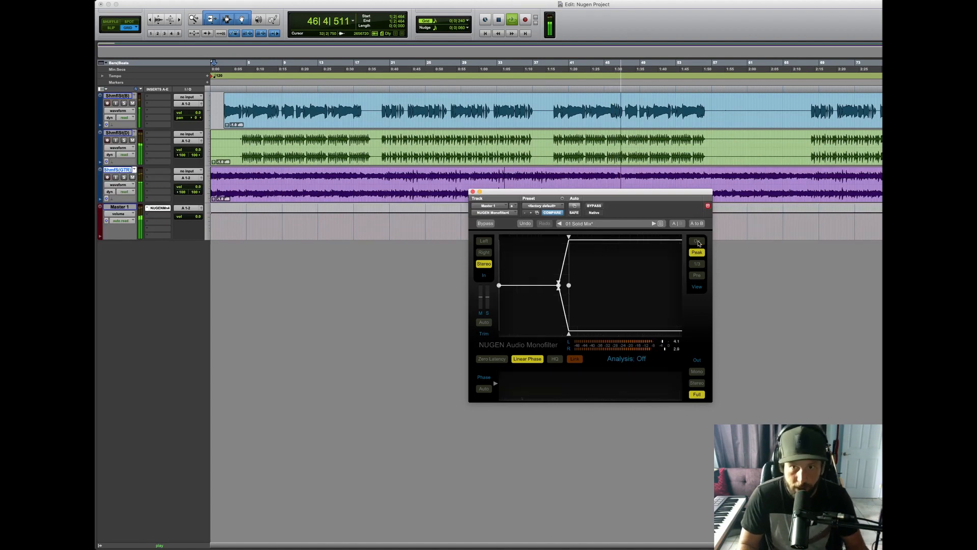
click(698, 242)
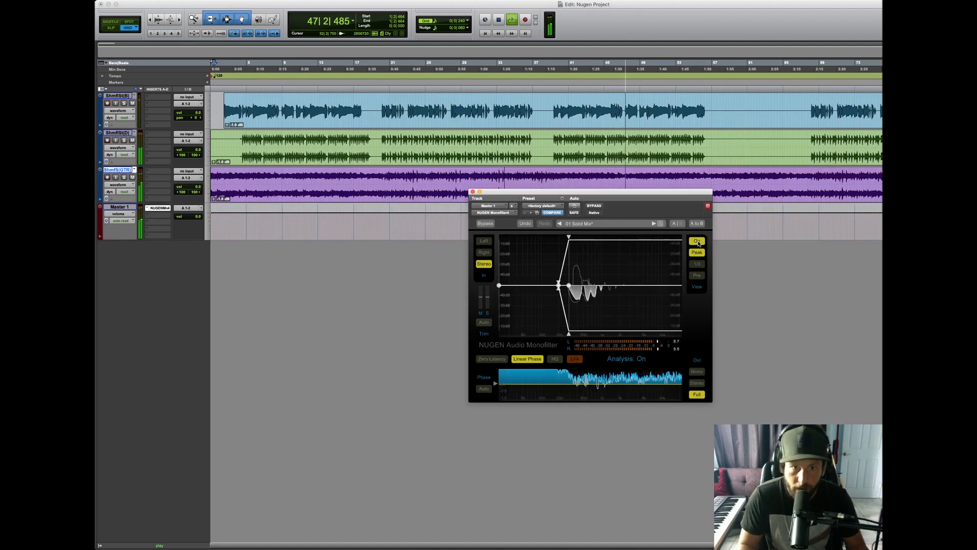
- Set the Monofilter's analysis view to Pre and restart playback from near bar 2 of the song
click(696, 276)
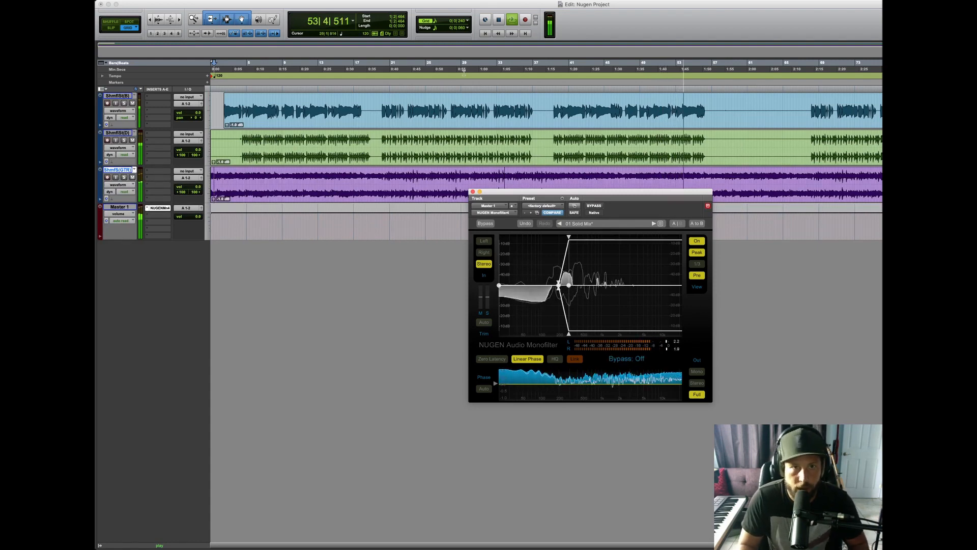
key(space)
key(space)
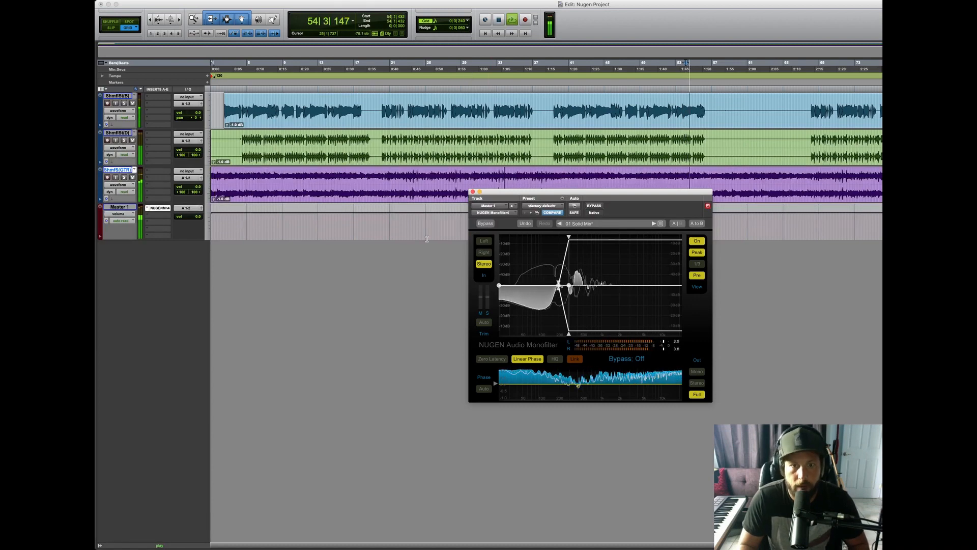
key(space)
click(208, 221)
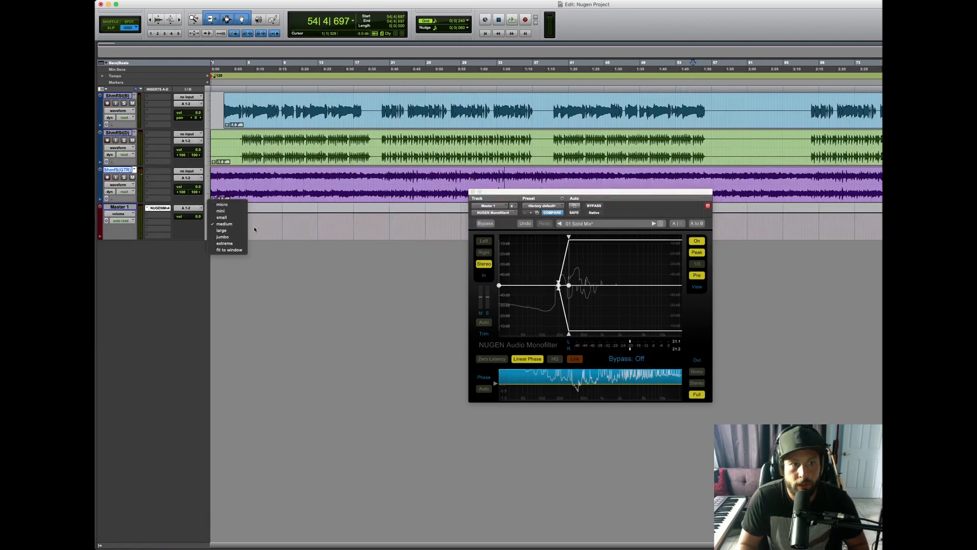
click(254, 228)
click(229, 222)
key(space)
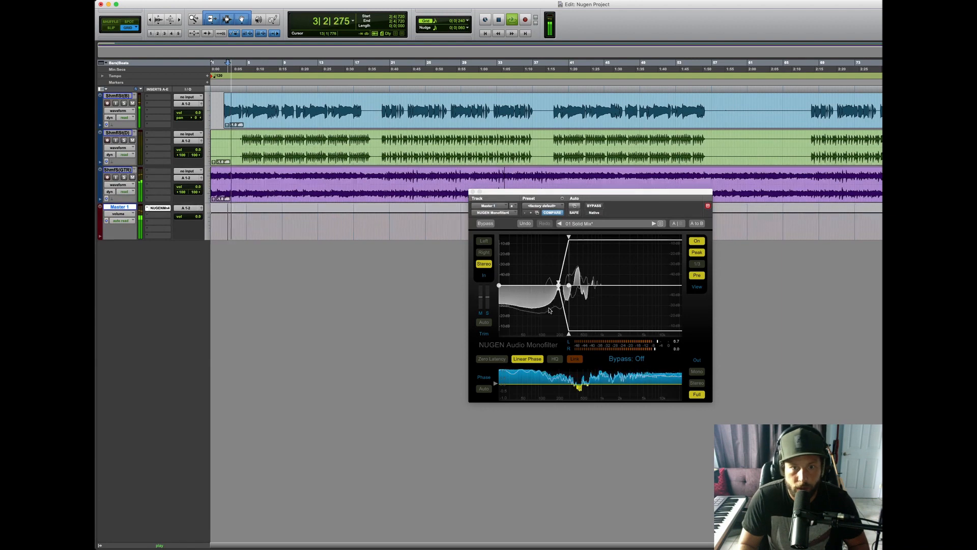
- Return the analysis view to Post and compare the filtered mix with the Monofilter bypassed
click(700, 277)
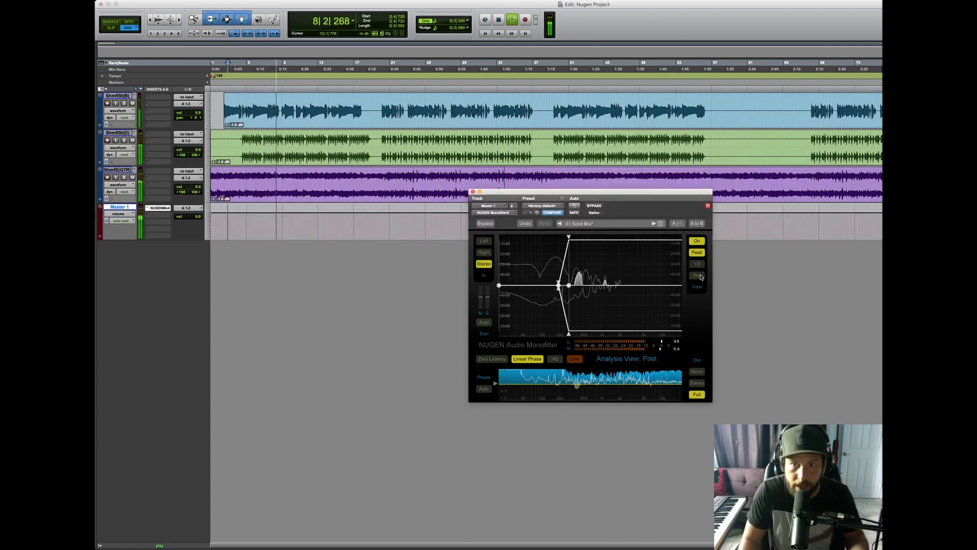
click(481, 223)
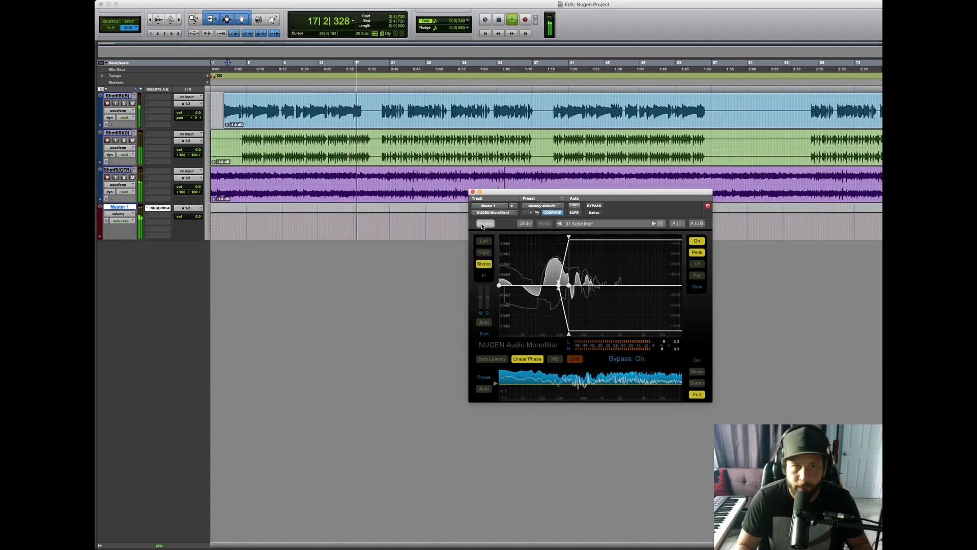
click(485, 223)
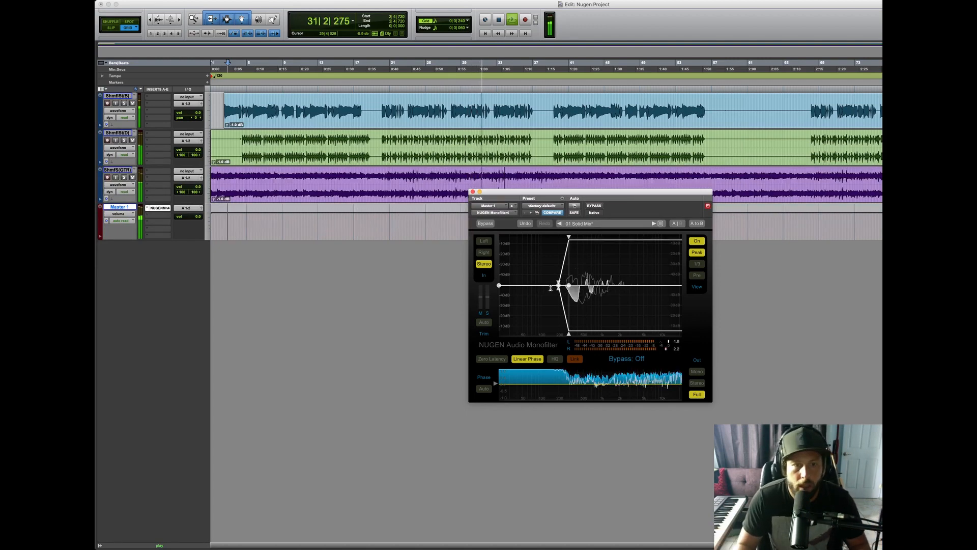
- Try Left as the Monofilter's process source, return it to Stereo, and try the stereo input trim
click(486, 241)
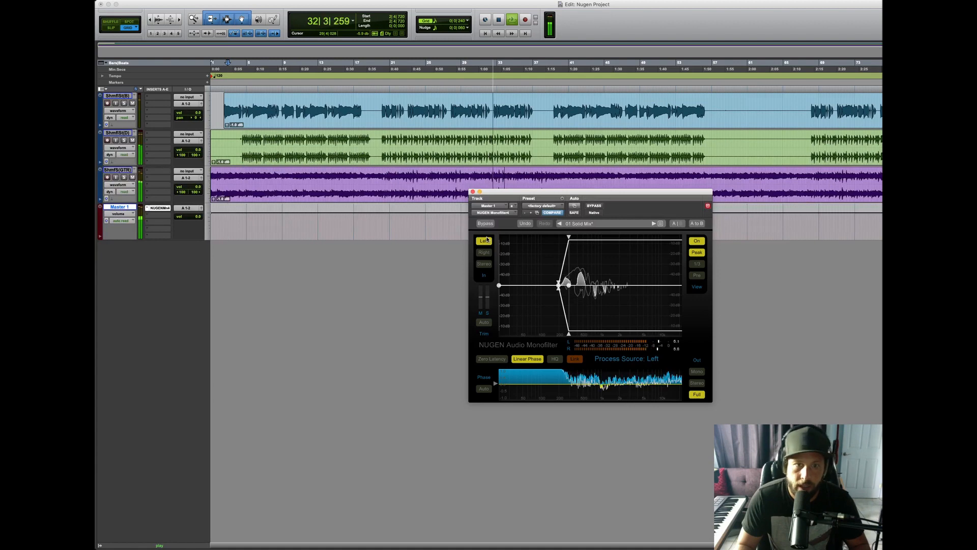
click(482, 264)
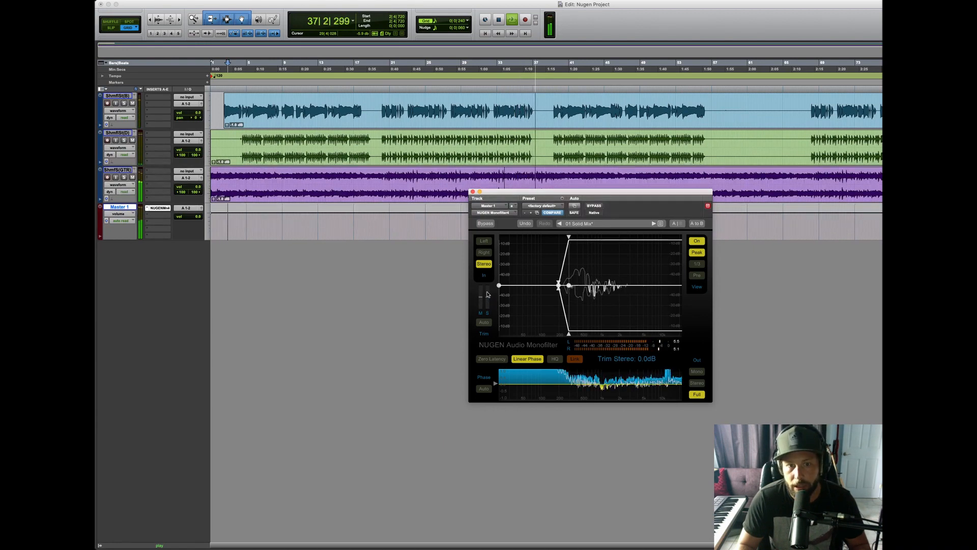
mouse_move(487, 300)
mouse_down()
mouse_move(489, 291)
mouse_move(489, 300)
mouse_up()
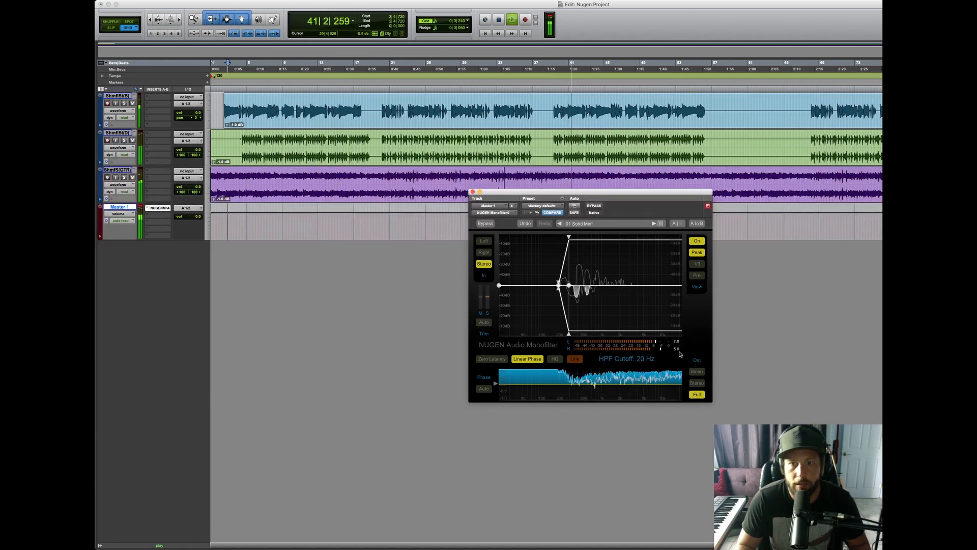
- Try the Monofilter's automatic input trim on and off, and reset the output meter's peak readings
click(483, 323)
click(483, 323)
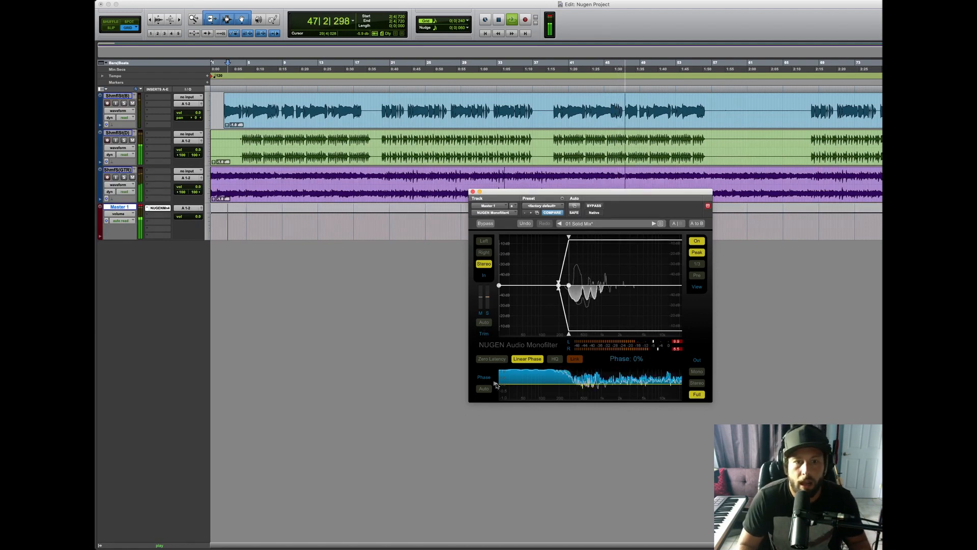
click(677, 350)
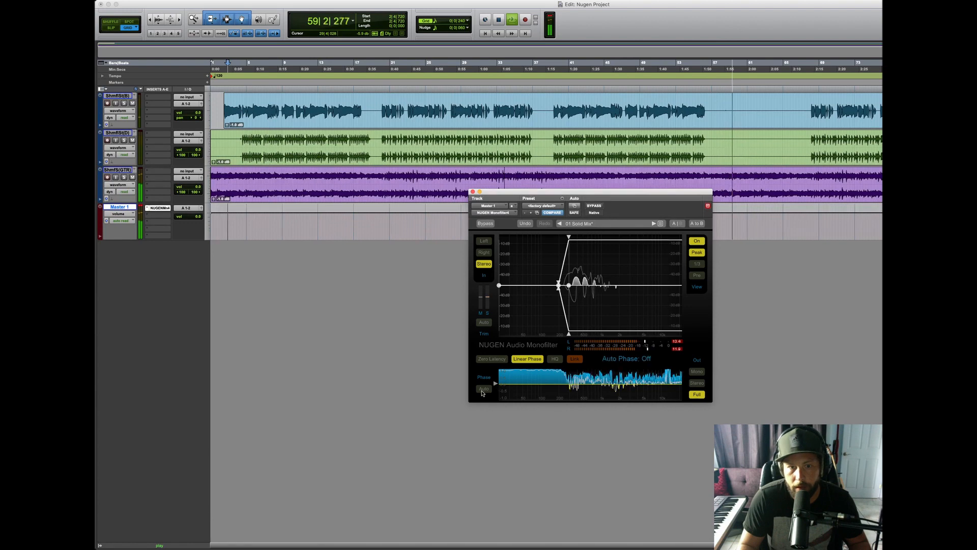
- Try the Monofilter's Auto Phase correction and the 1/3-octave analysis view, switching each back off
click(482, 390)
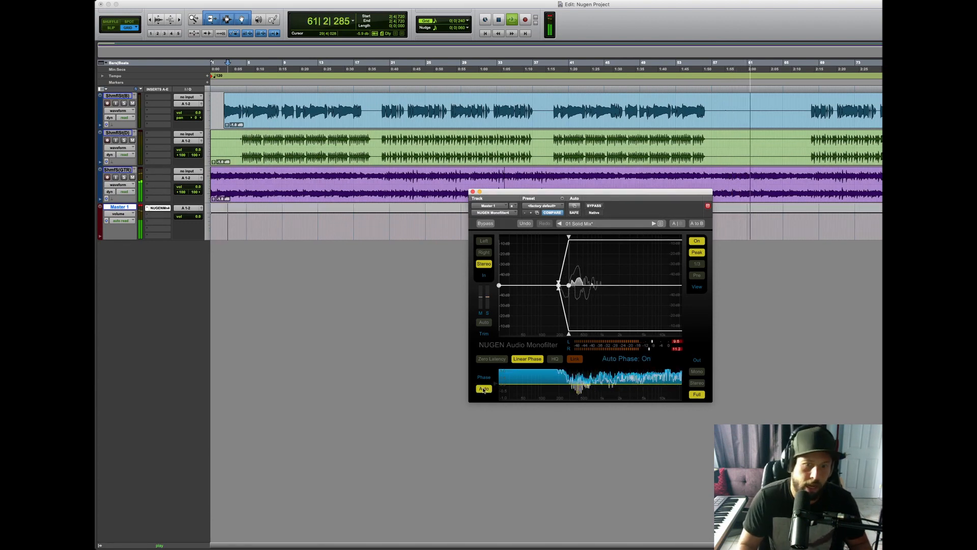
click(484, 390)
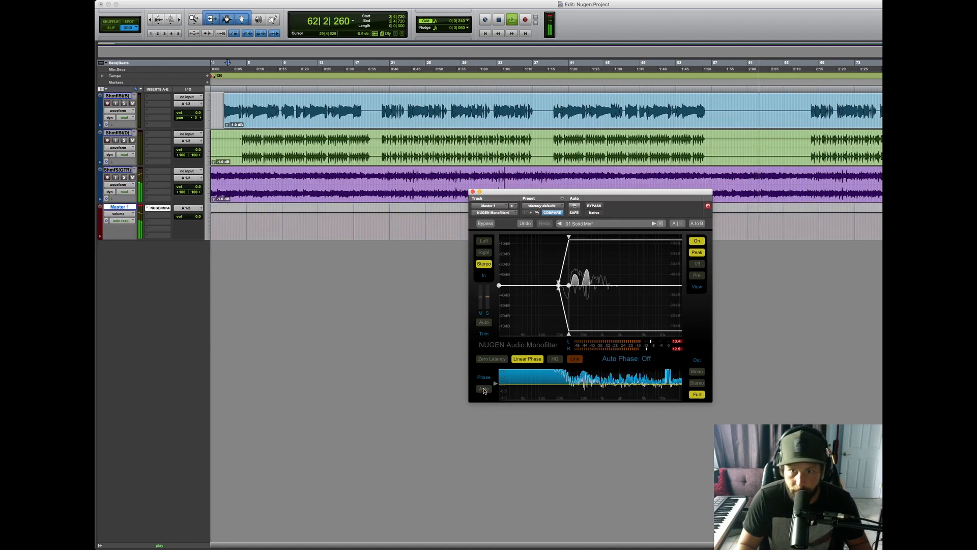
click(697, 264)
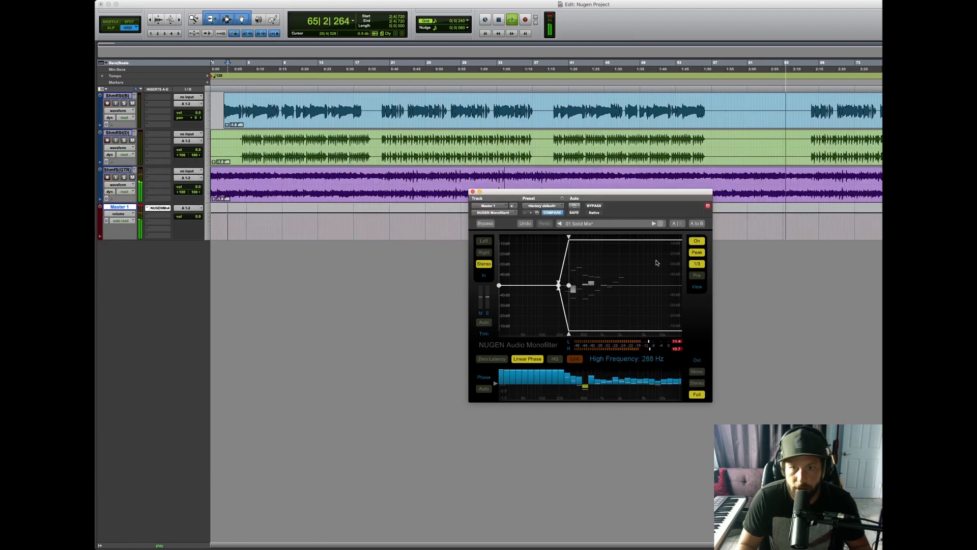
click(697, 264)
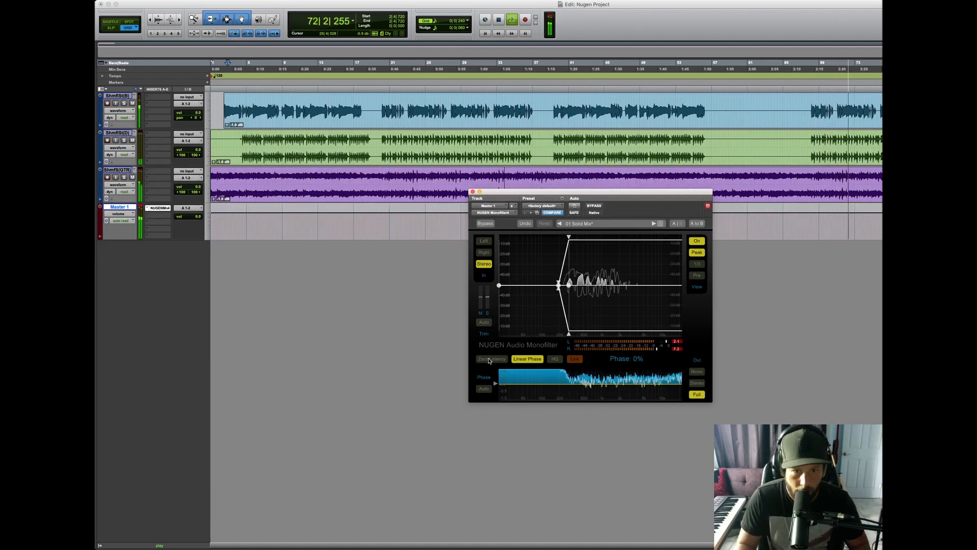
- Stop playback, switch the Monofilter's algorithm to Zero Latency, and audition the mix from the start of the song
key(space)
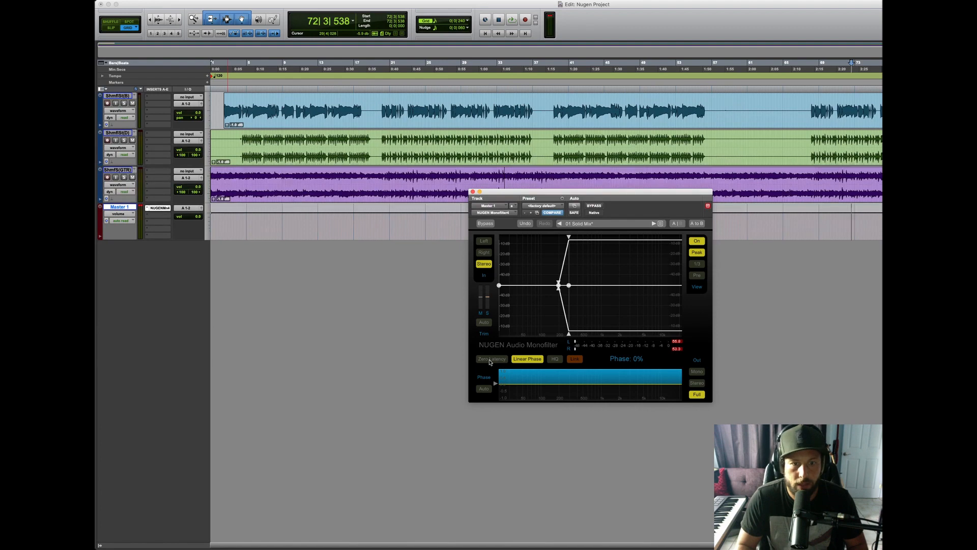
click(490, 359)
key(space)
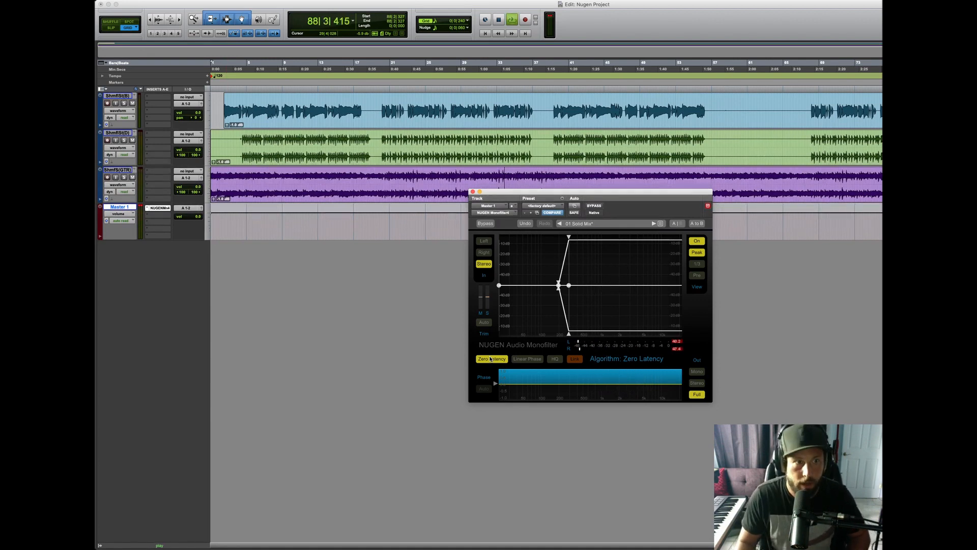
click(498, 19)
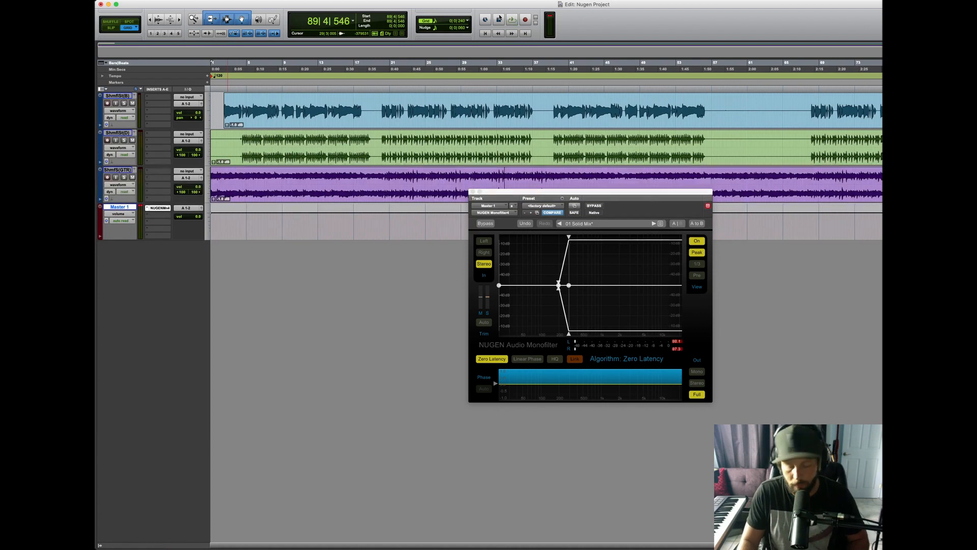
key(space)
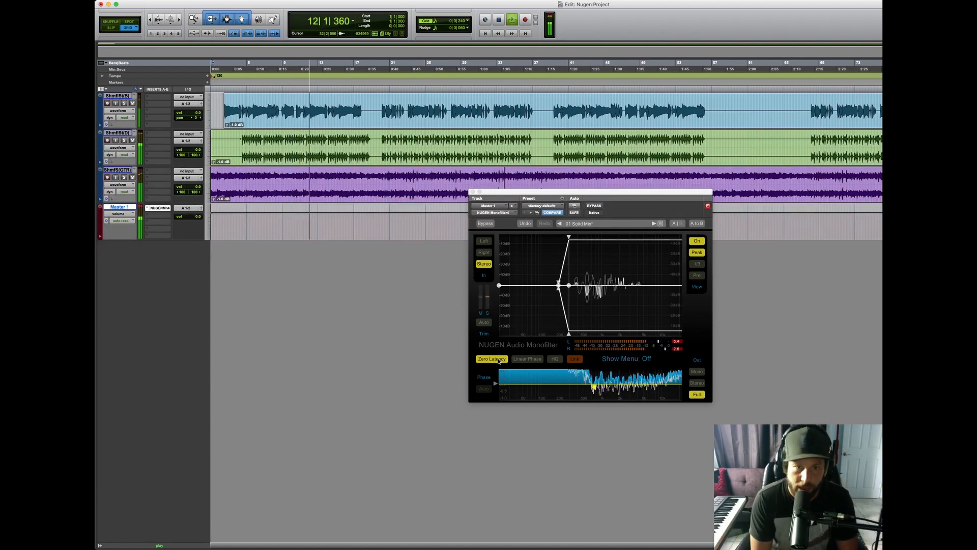
- Set the Monofilter's algorithm back to Linear Phase, enable HQ, and audition the mix
key(space)
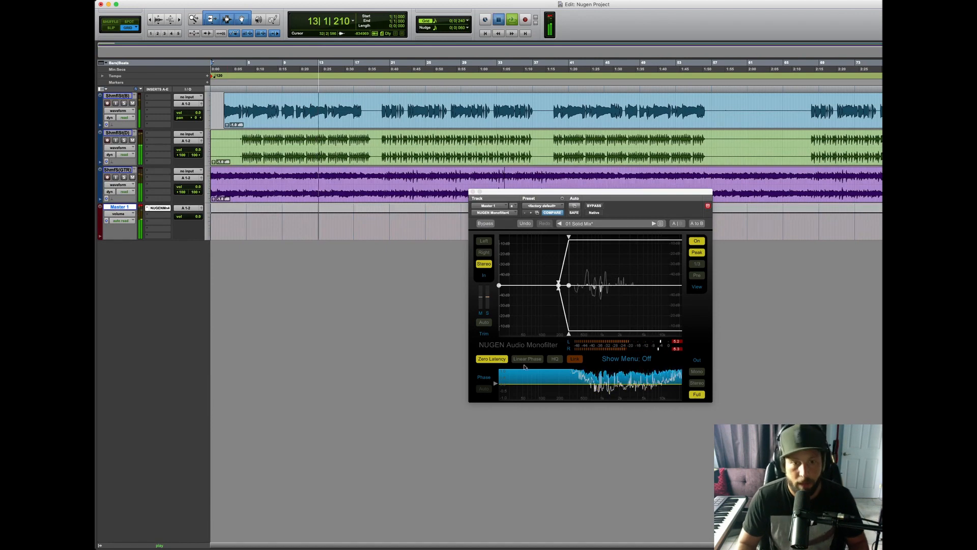
click(535, 361)
key(space)
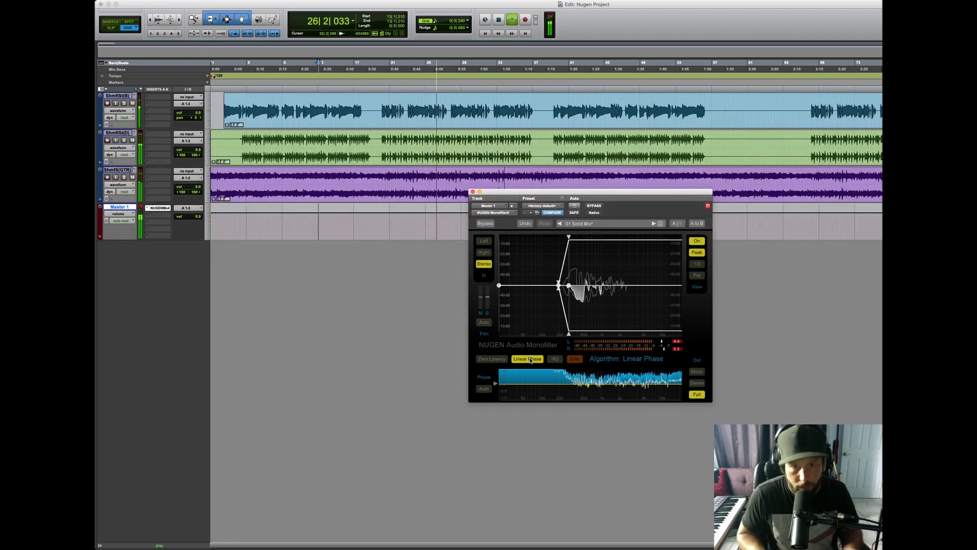
key(space)
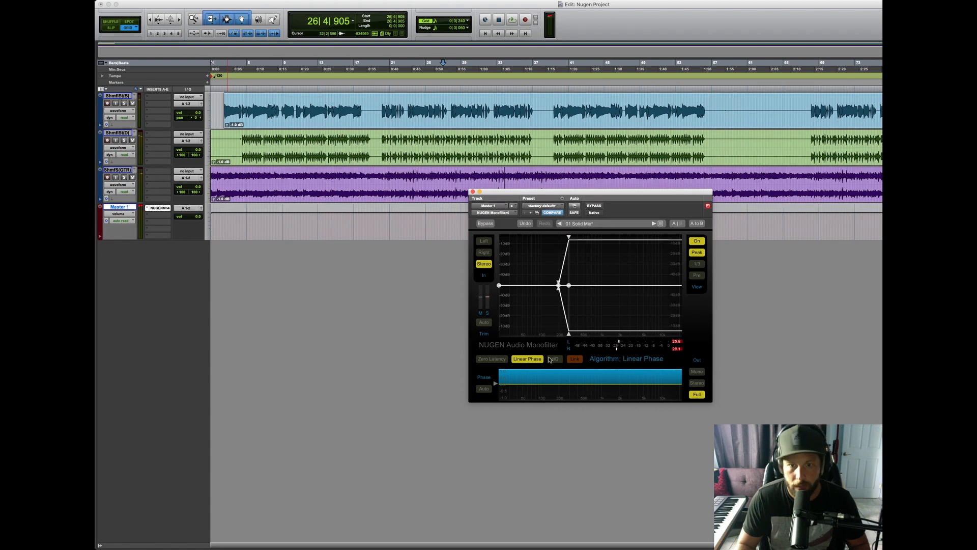
key(space)
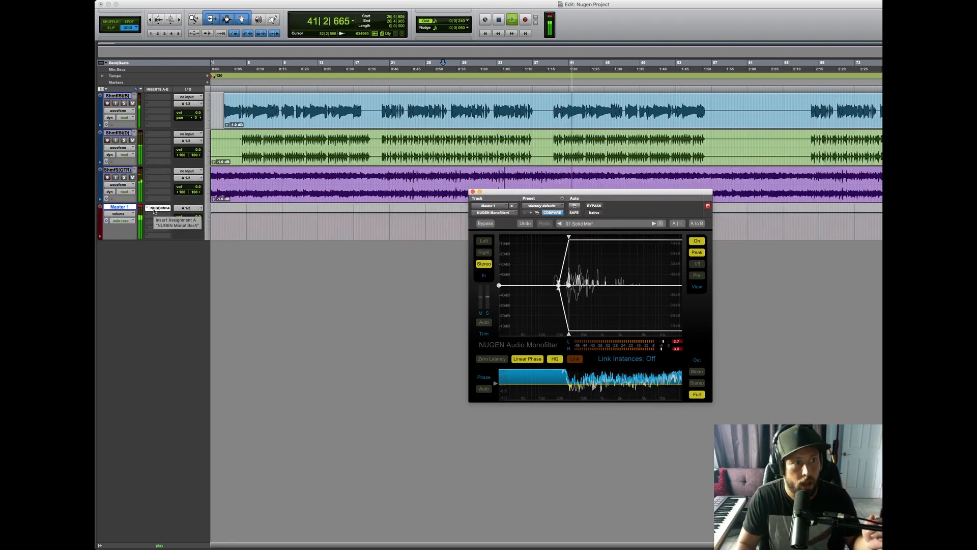
- Move the Monofilter insert from Master 1 to the drum track, and solo that track to play its first section
drag(160, 208, 161, 134)
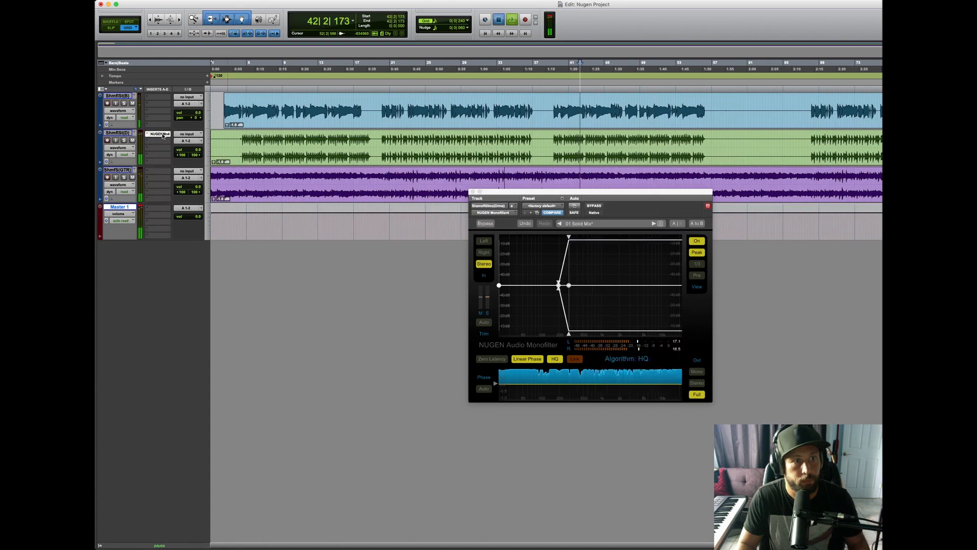
key(space)
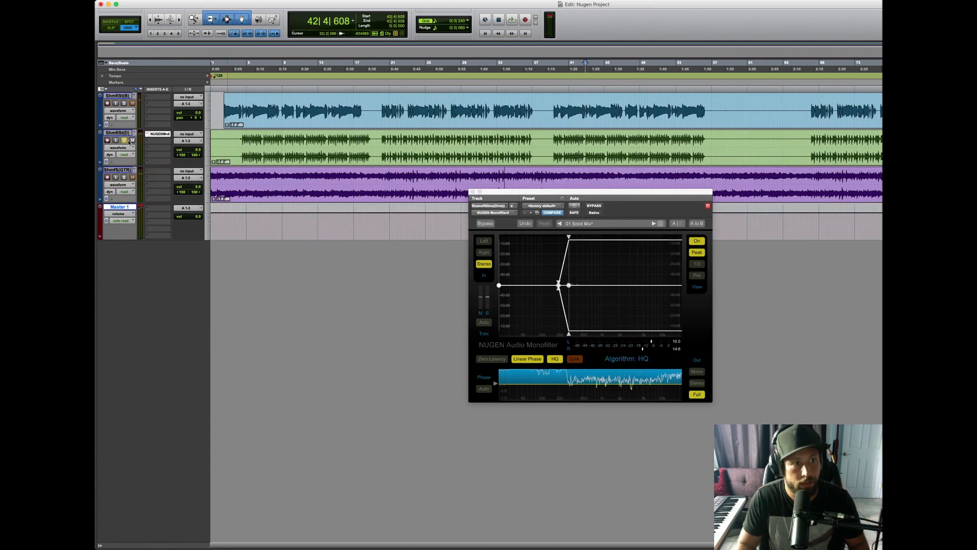
drag(370, 141, 237, 146)
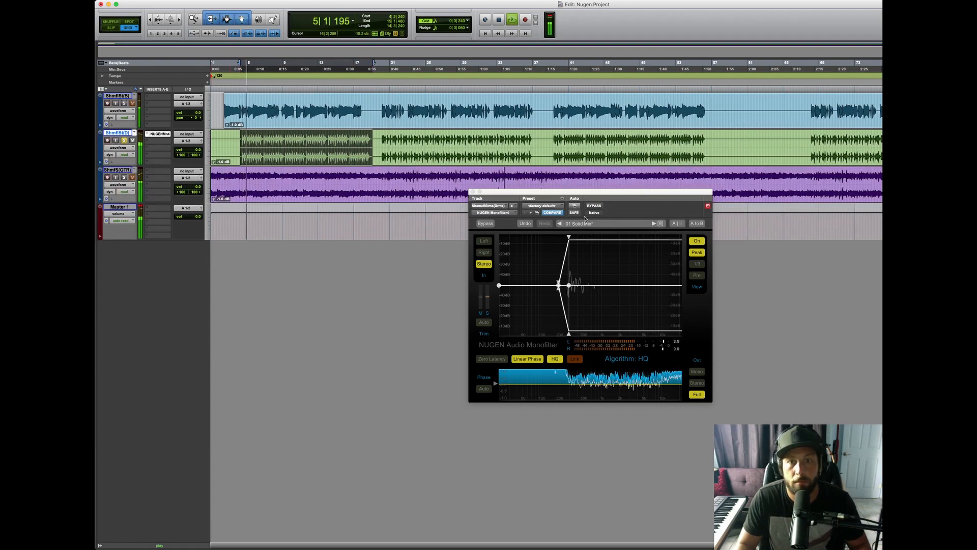
- Bypass the Monofilter on the drums and set its low frequency to 156 Hz
click(486, 222)
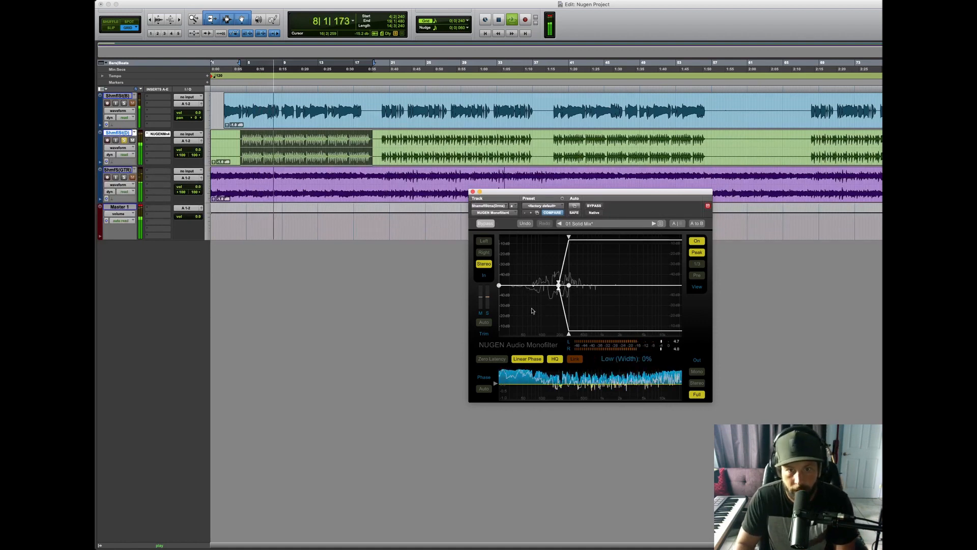
drag(557, 286, 553, 287)
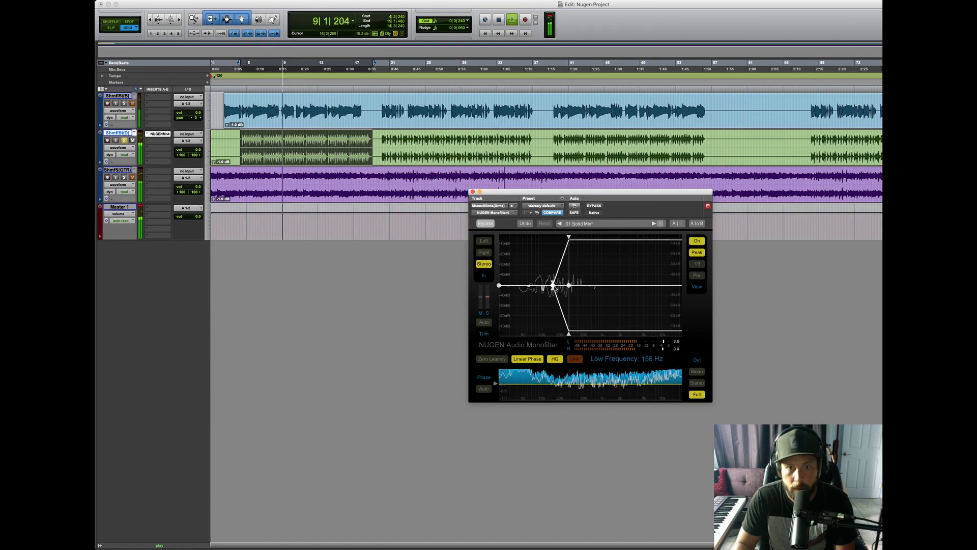
- Check the Pre analysis view, return to Post, and compare the soloed drums with and without bypass, ending with bypass off
click(698, 277)
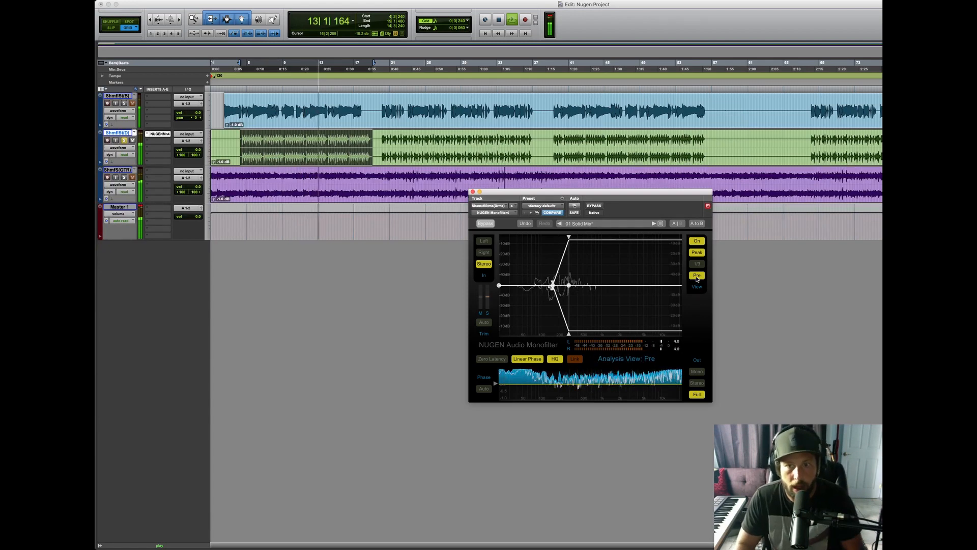
click(696, 276)
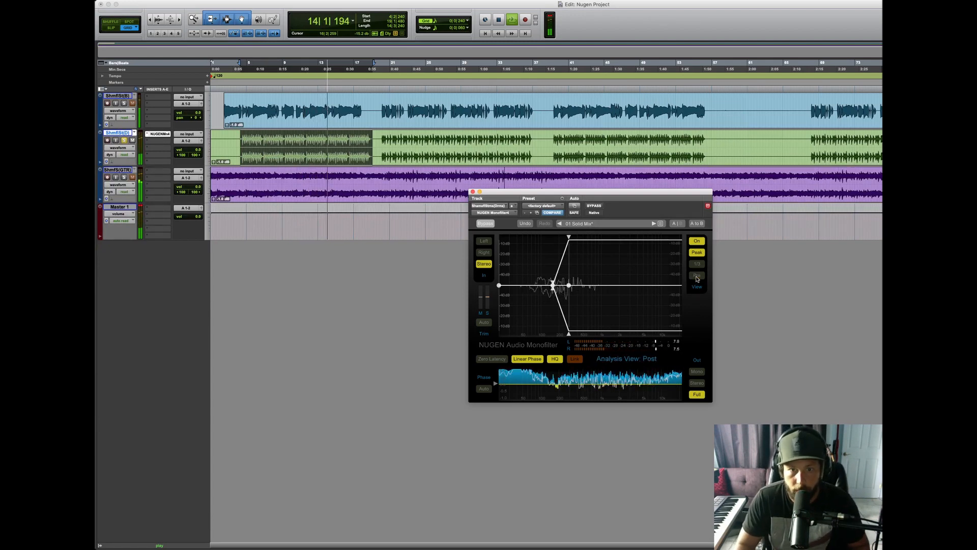
click(485, 223)
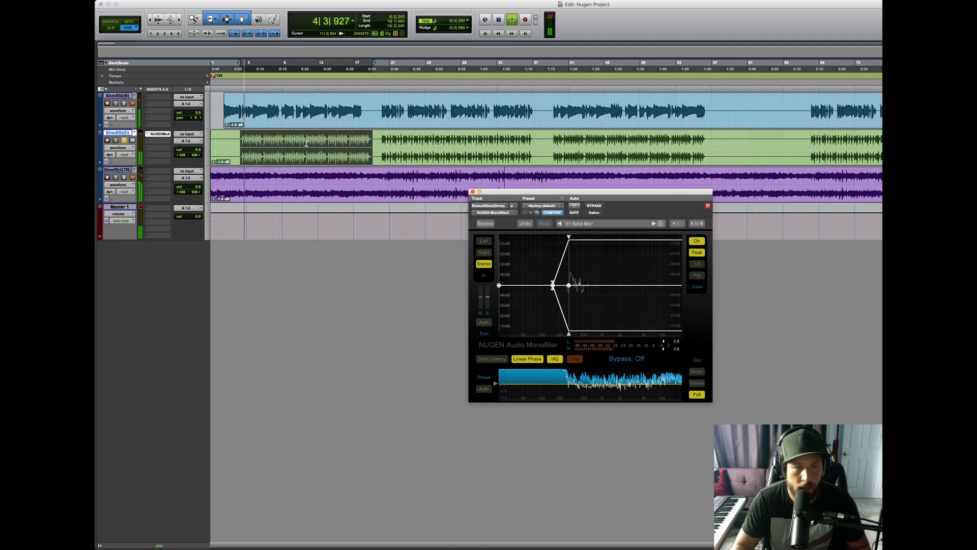
click(484, 223)
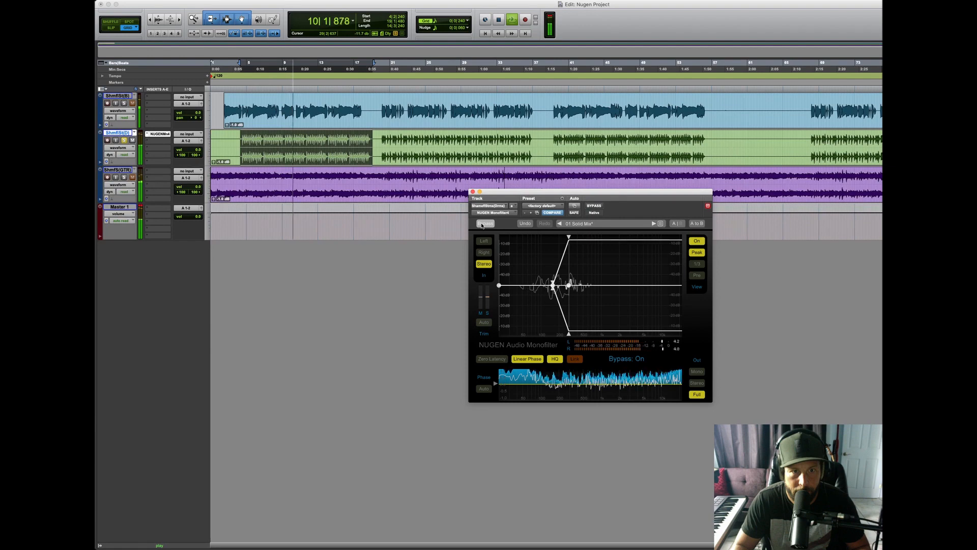
click(485, 224)
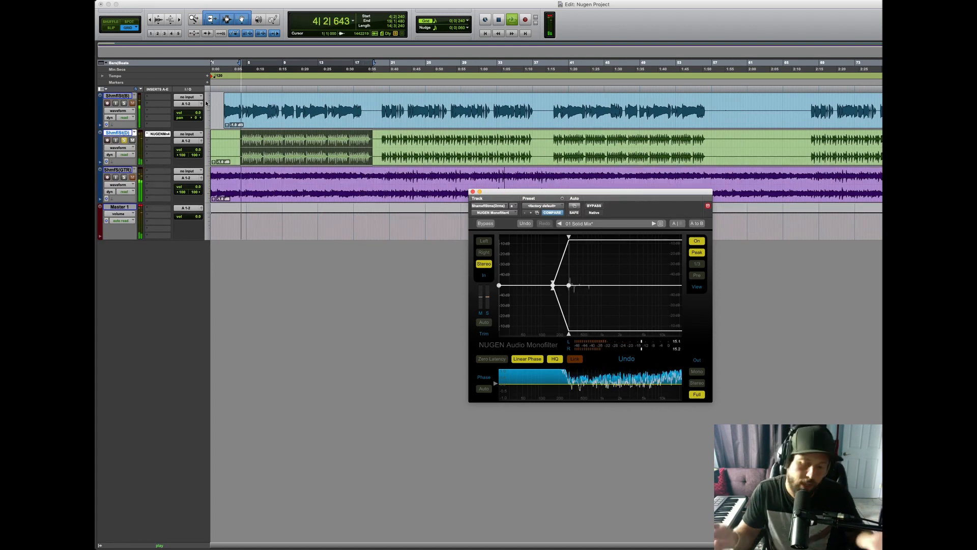
- Unsolo the drum track and place the edit cursor at the start of the Master 1 track
click(124, 140)
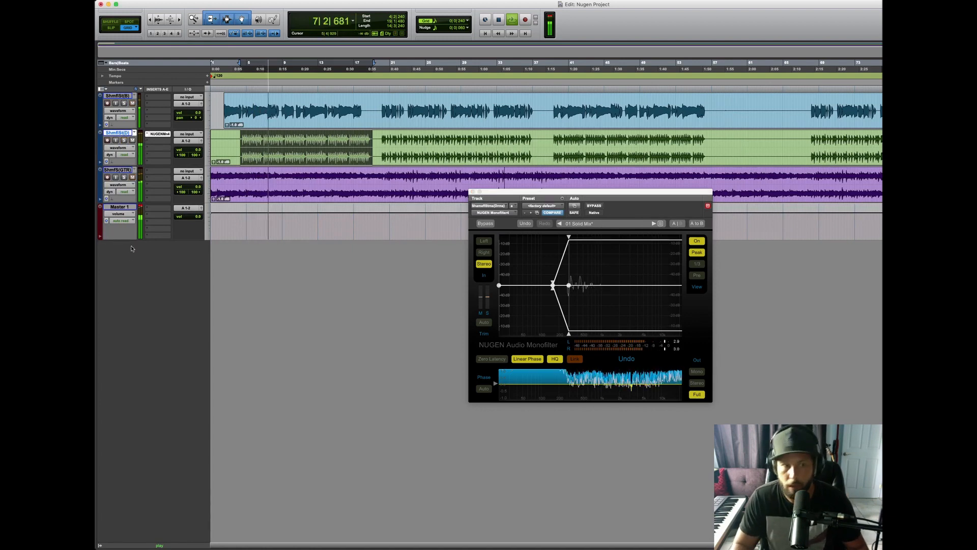
click(216, 221)
click(209, 224)
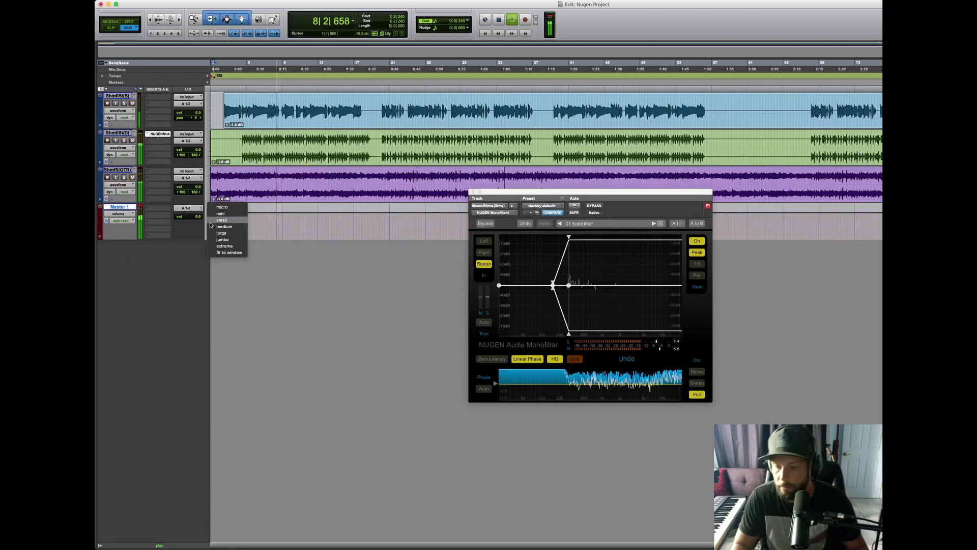
click(259, 268)
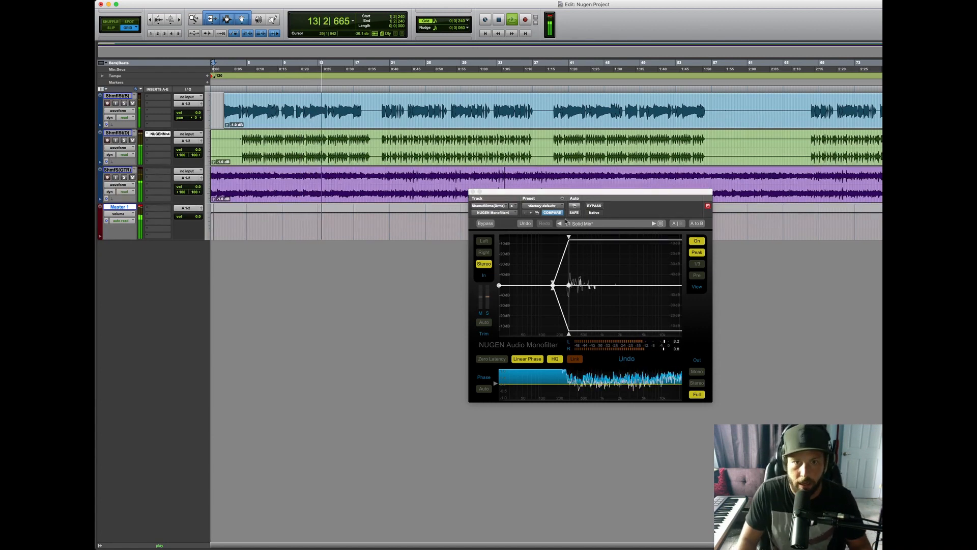
- Try the Monofilter's high width handle while the full mix plays
click(568, 238)
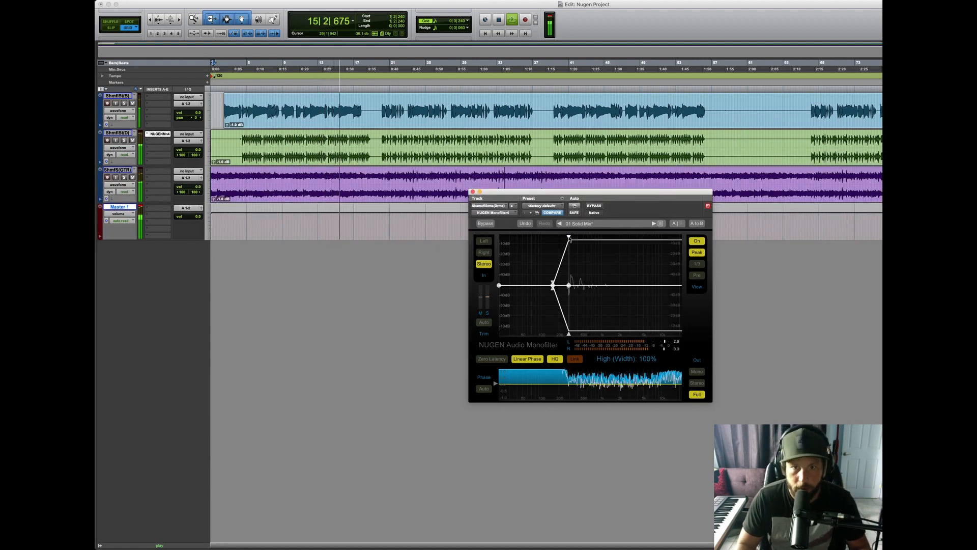
mouse_move(569, 242)
mouse_down()
mouse_move(567, 271)
mouse_move(568, 234)
mouse_up()
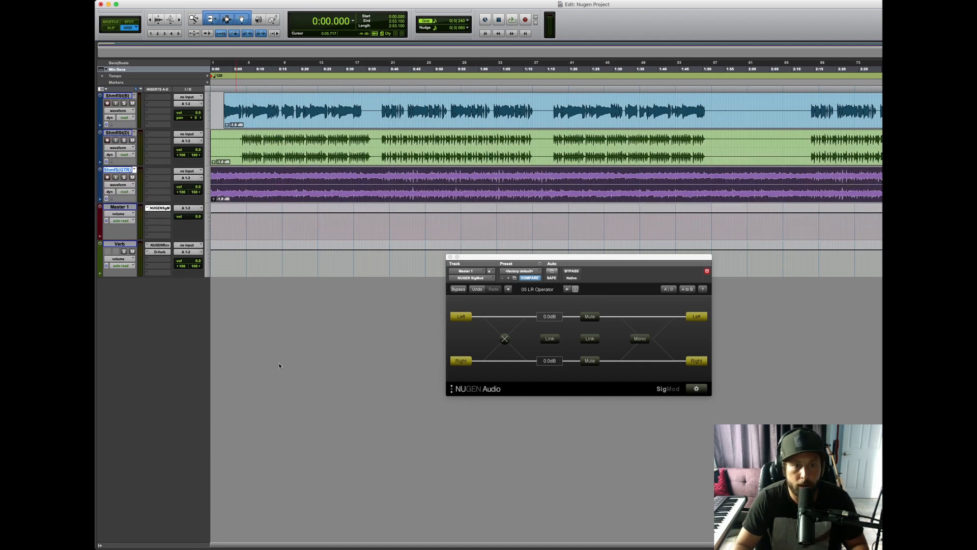
- Play the mix through SigMod on Master 1, and view its installed presets while keeping 05 LR Operator
key(space)
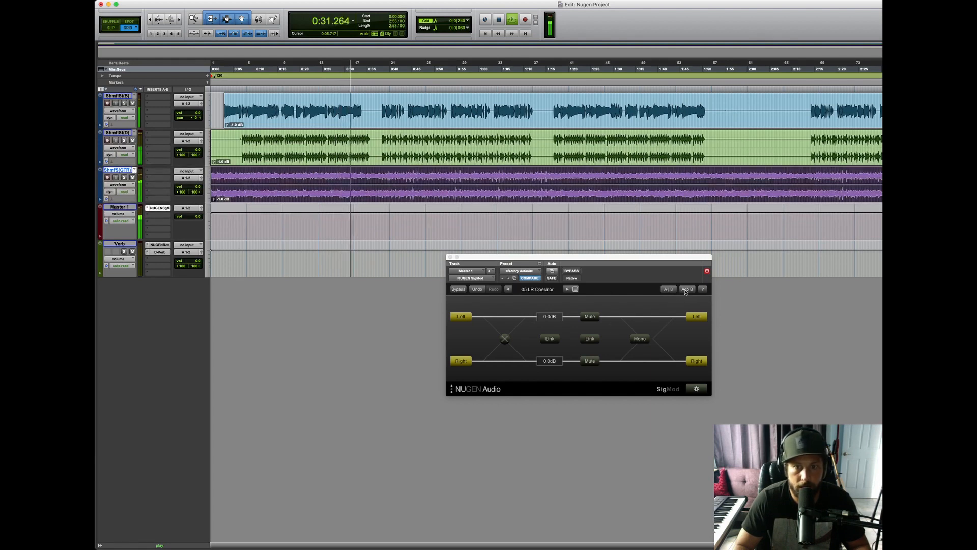
click(575, 289)
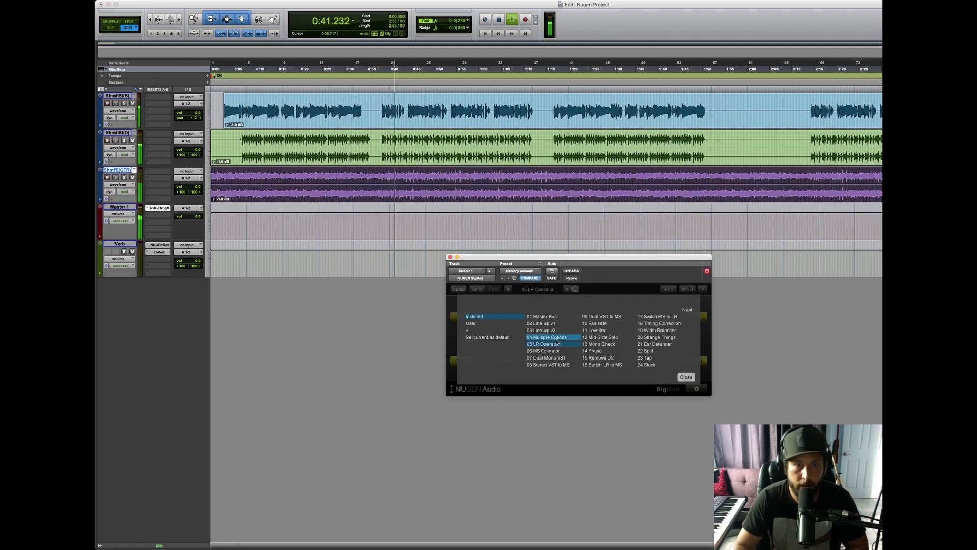
click(685, 377)
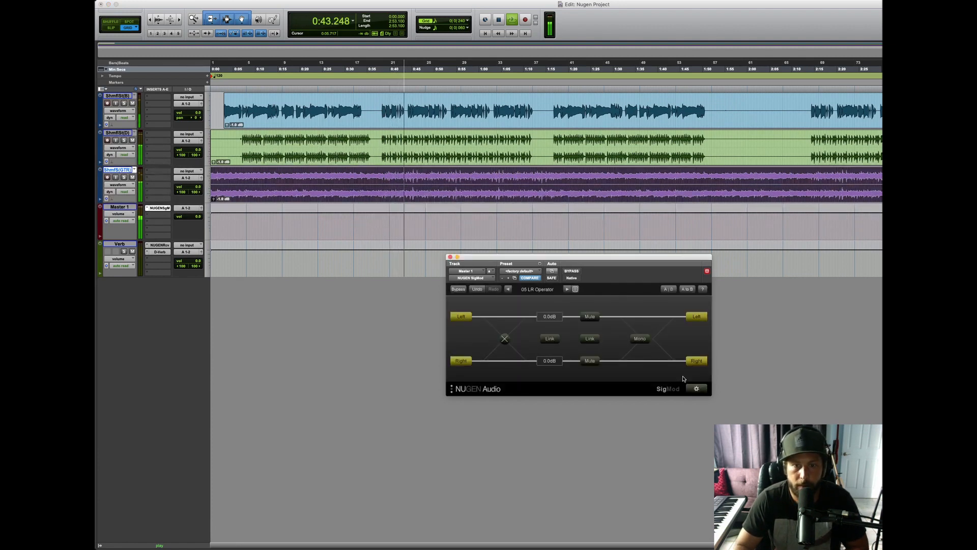
- Swap the left and right channels in SigMod and restore their normal routing
click(504, 339)
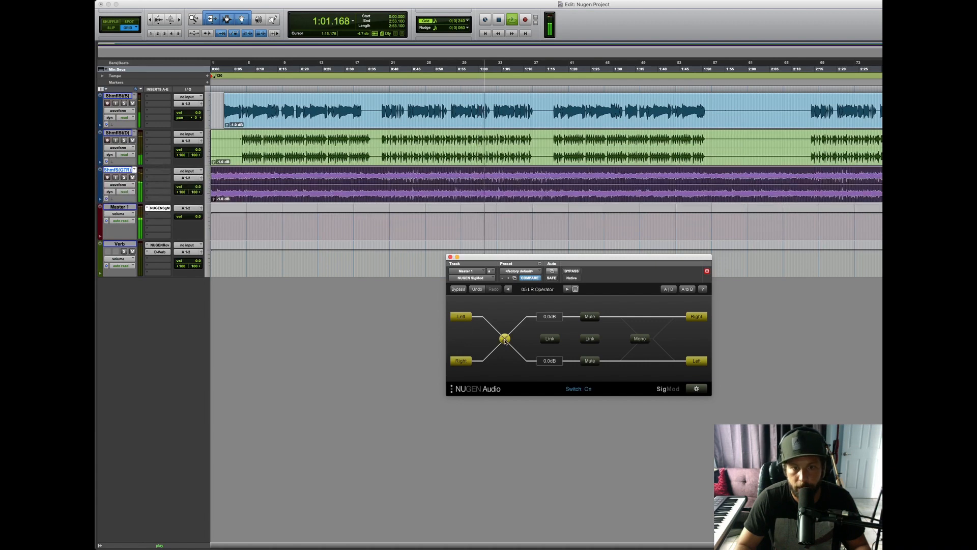
click(504, 338)
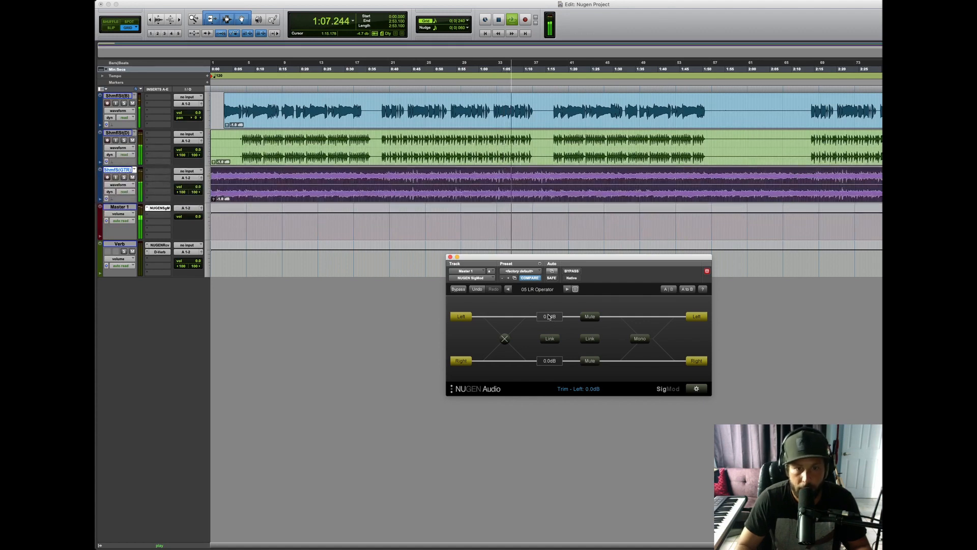
- Nudge SigMod's left channel trim and link the left and right trims
drag(550, 319, 551, 319)
click(550, 338)
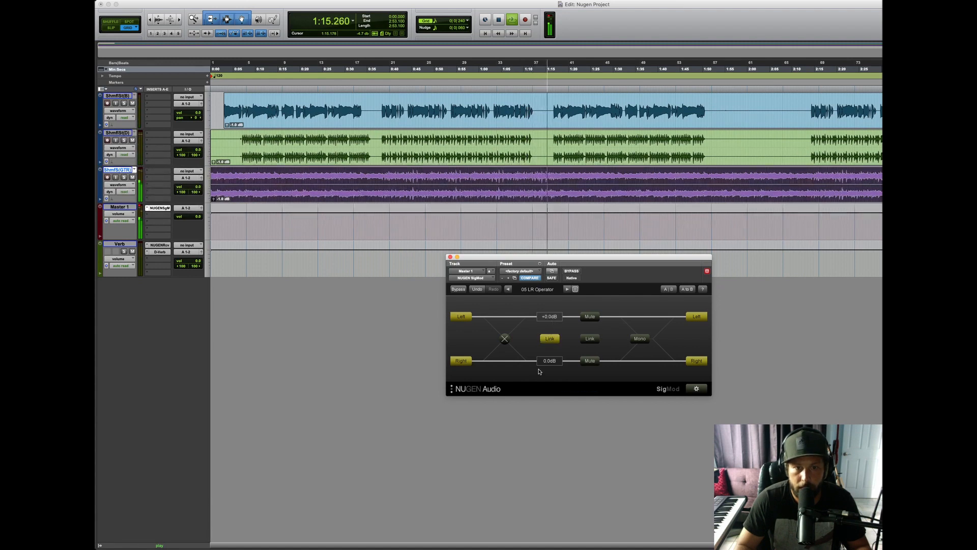
- Try SigMod's linked trims at +0.4 dB, and return both channels to 0.0 dB with the trim link off
drag(549, 360, 549, 364)
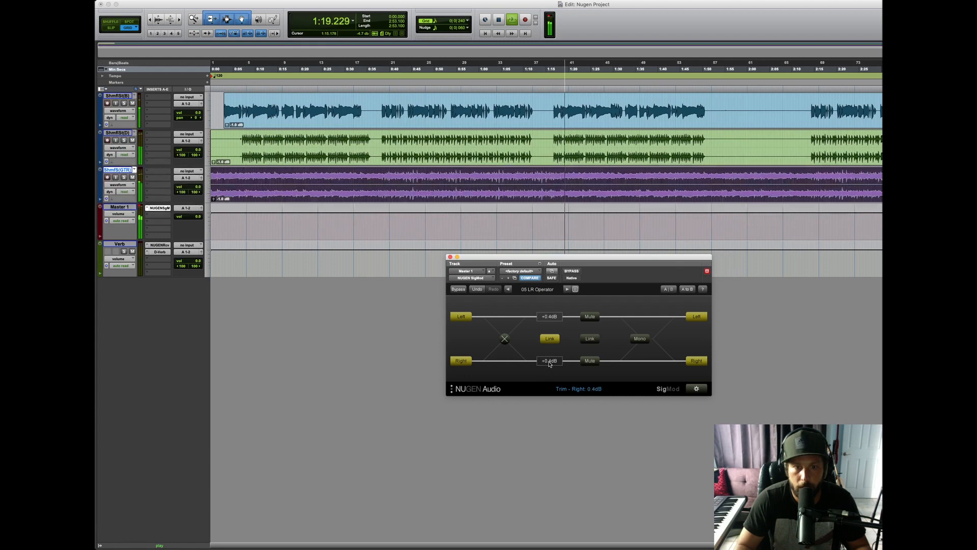
click(551, 338)
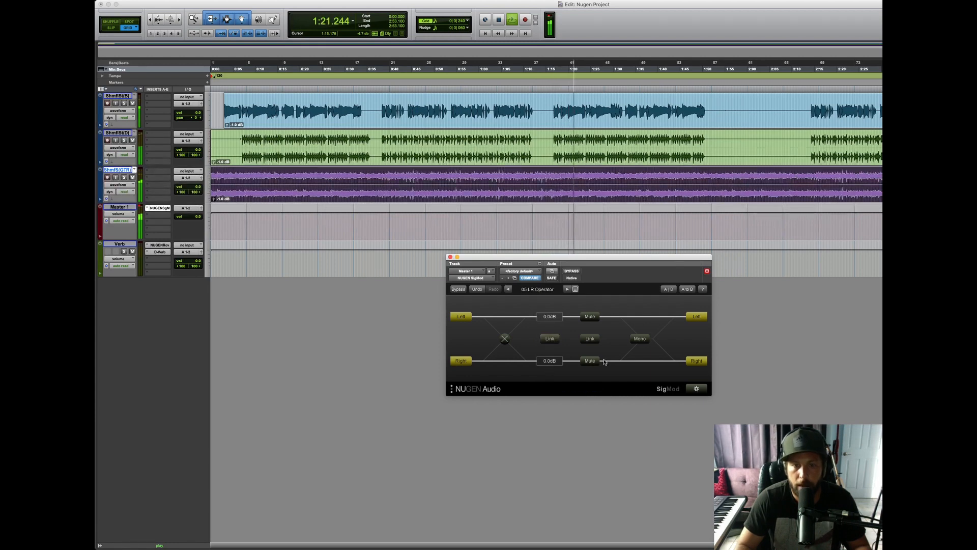
- Audition SigMod's left, right and linked mutes and its mono sum, switching each one back off
click(588, 317)
click(588, 317)
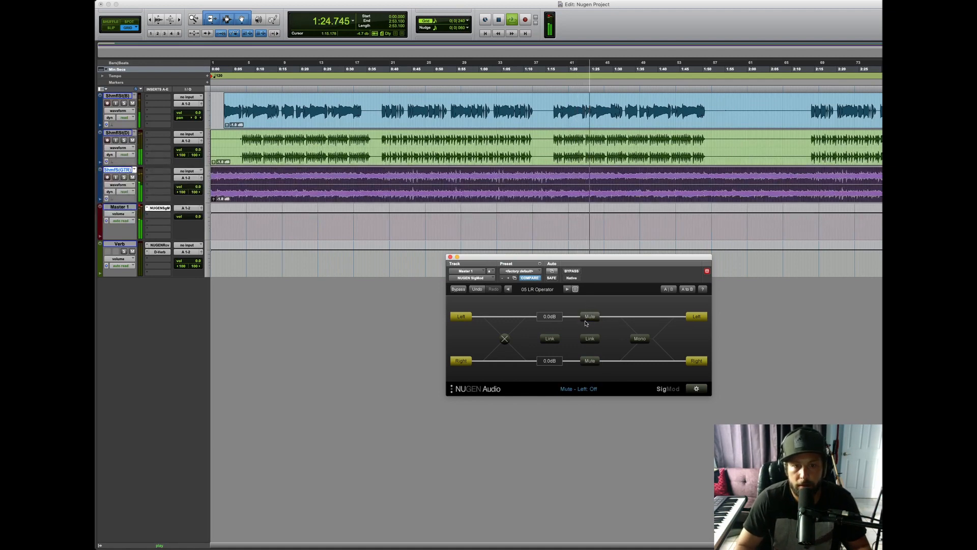
click(589, 362)
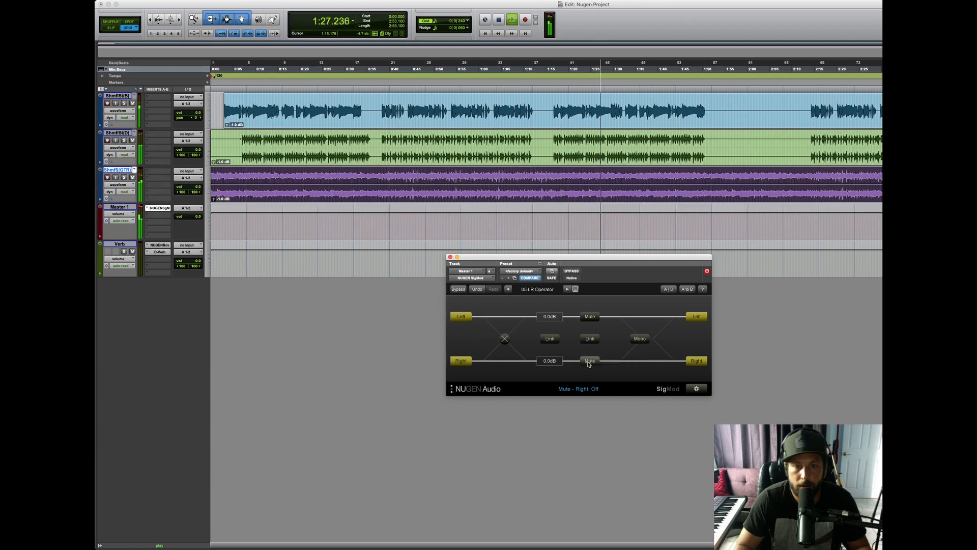
click(589, 338)
click(589, 316)
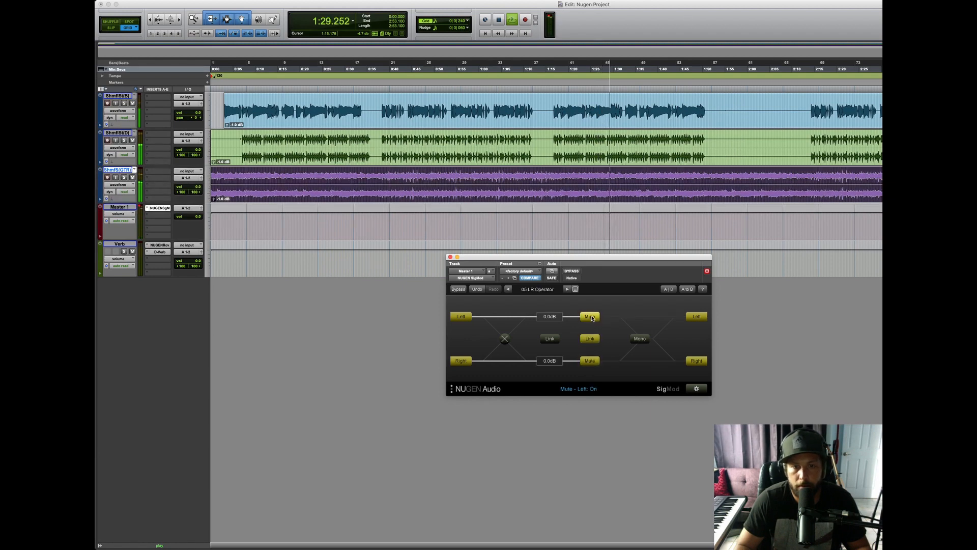
click(590, 317)
click(589, 339)
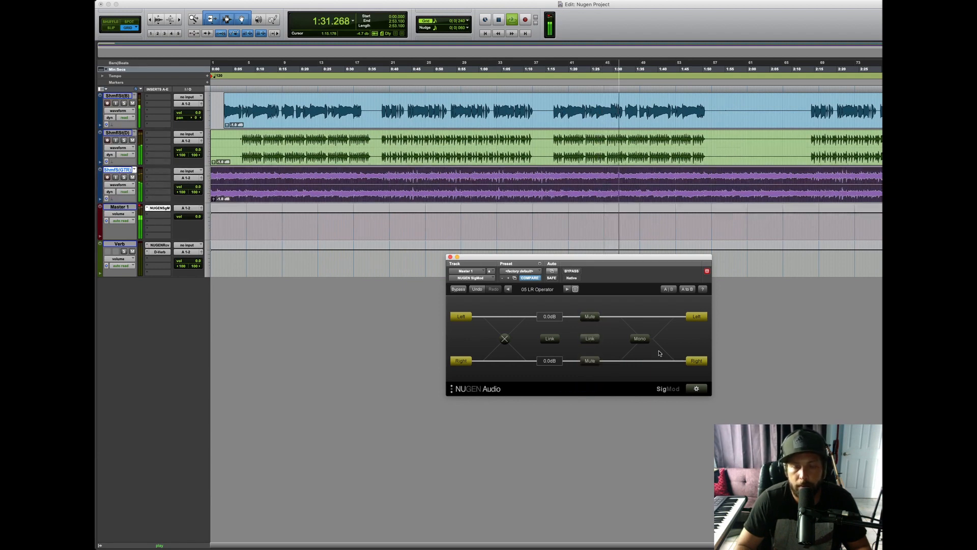
click(640, 340)
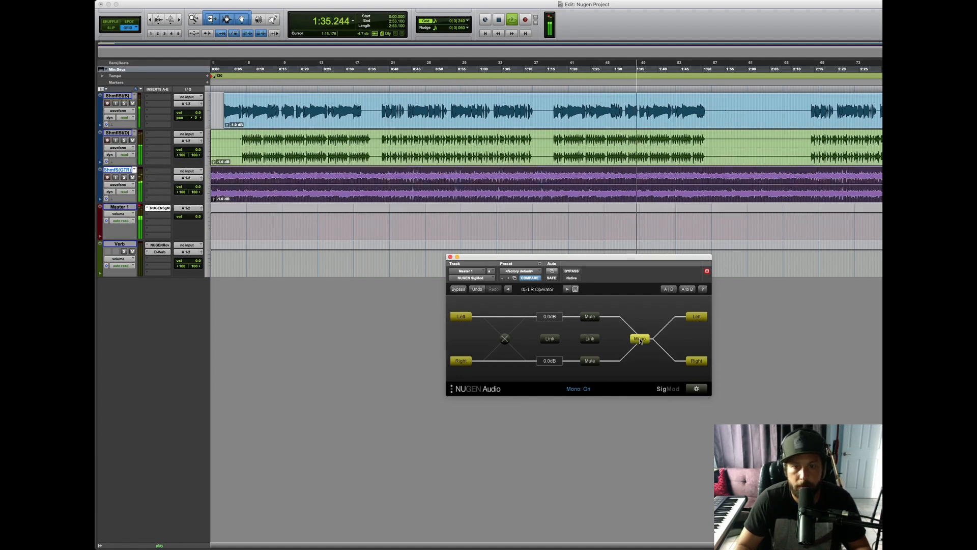
click(640, 339)
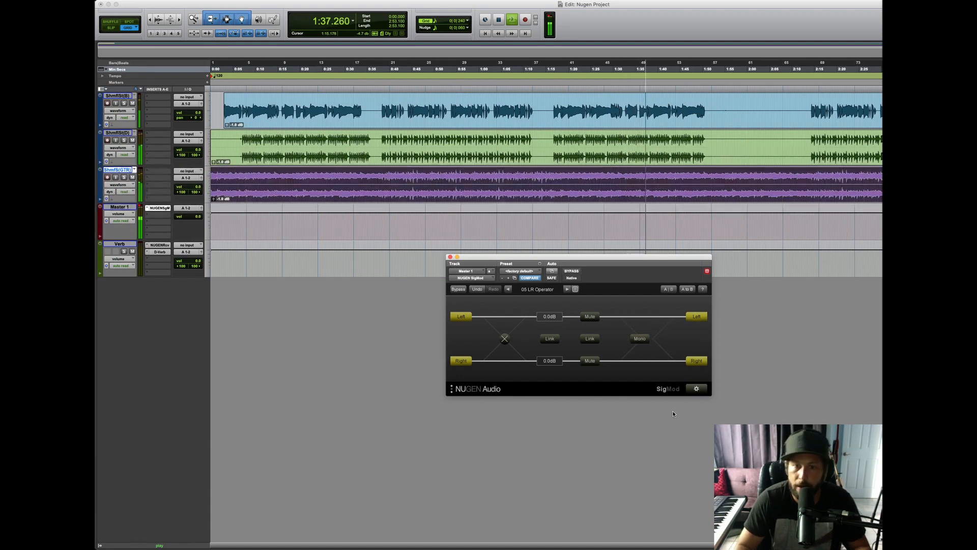
- Remove the Switch module from SigMod's module chain and return to the signal-flow controls
click(697, 389)
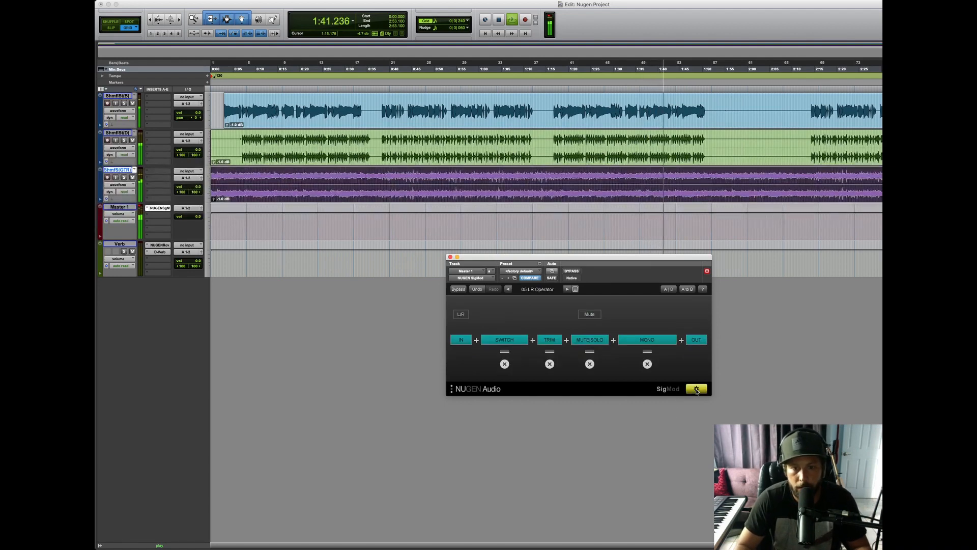
click(504, 364)
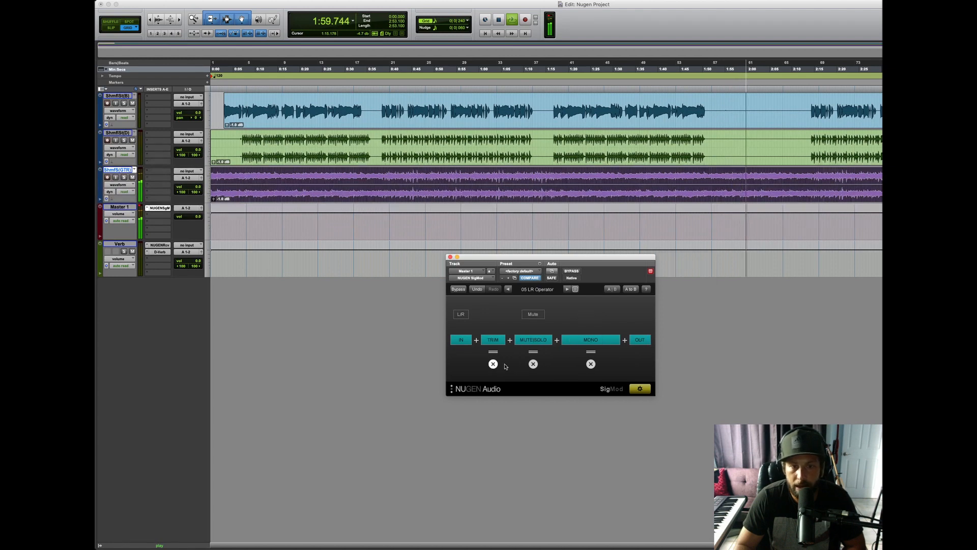
click(640, 388)
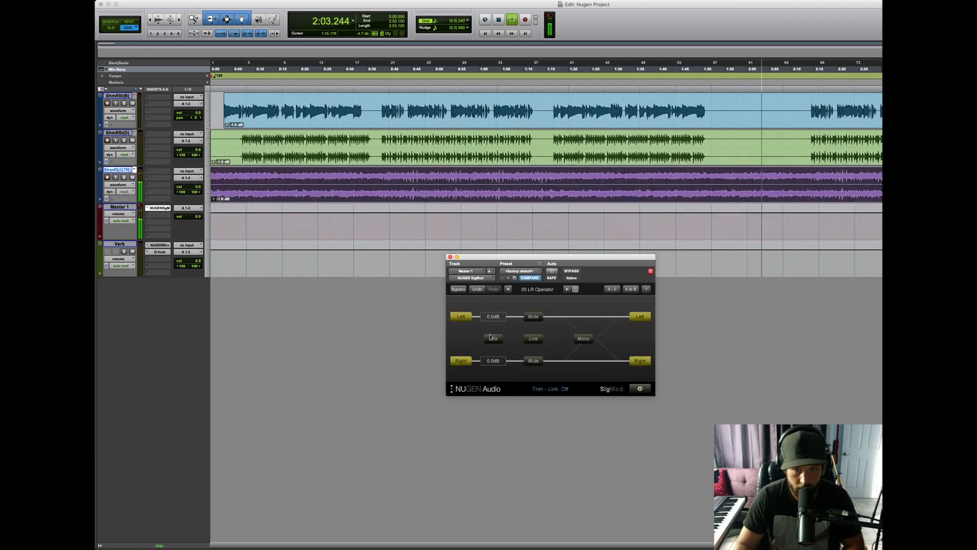
- Try a DC Offset module between Mono and the output, and remove it from the chain
click(640, 389)
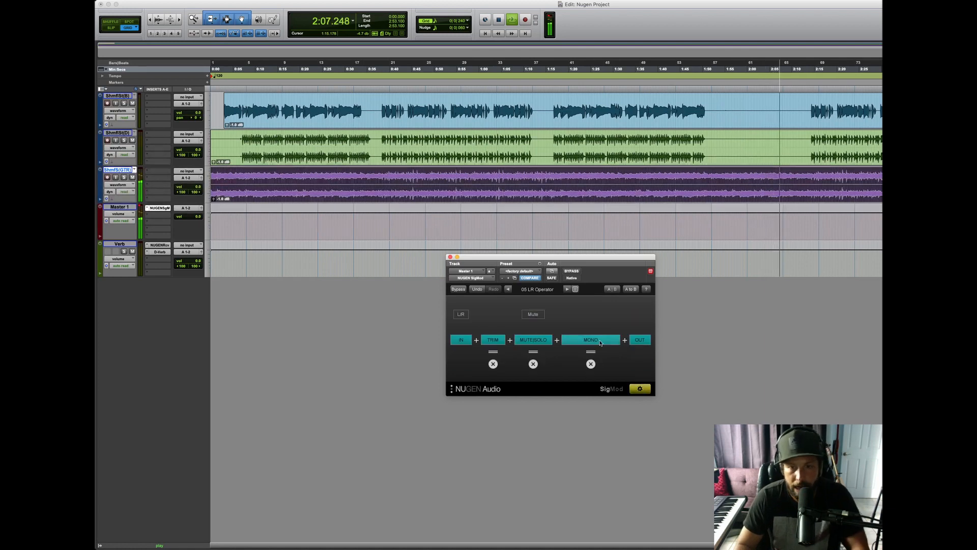
click(556, 340)
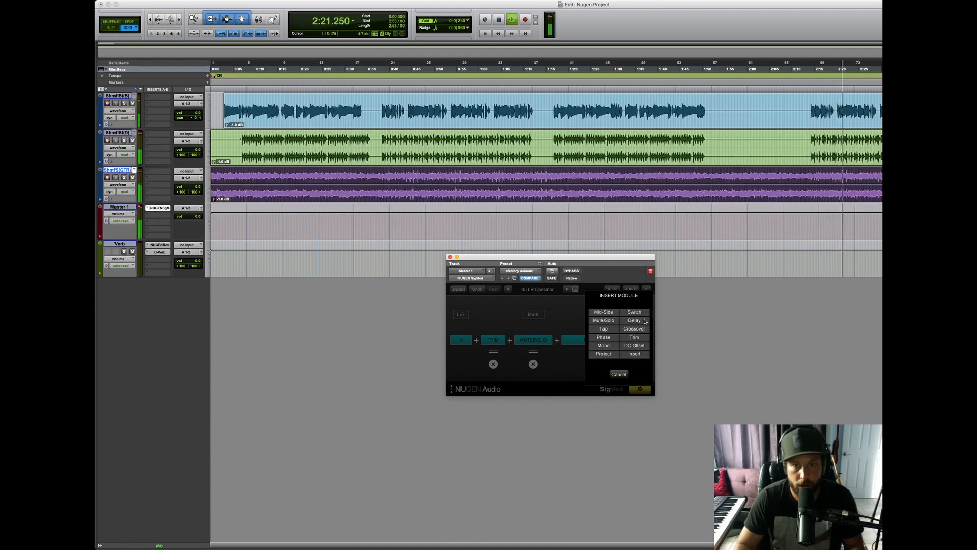
click(641, 346)
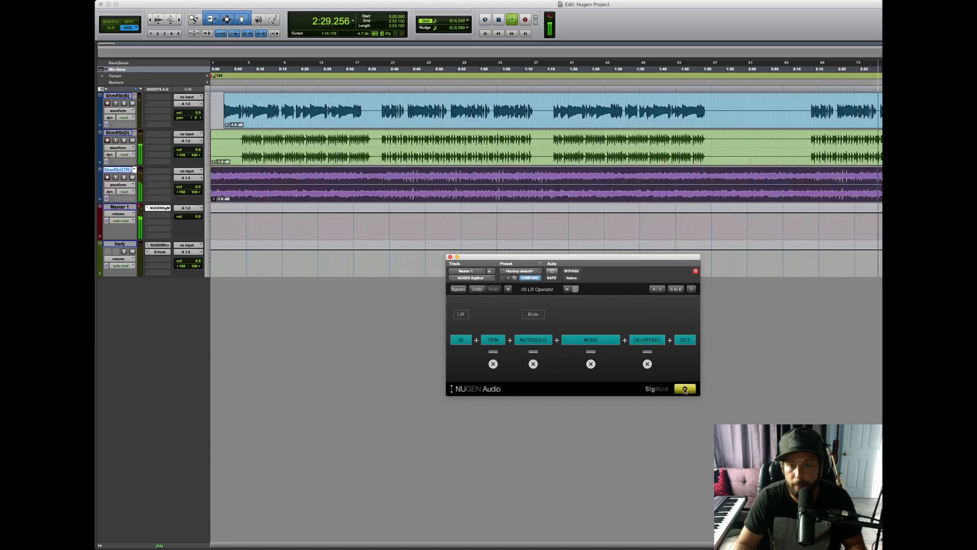
click(684, 390)
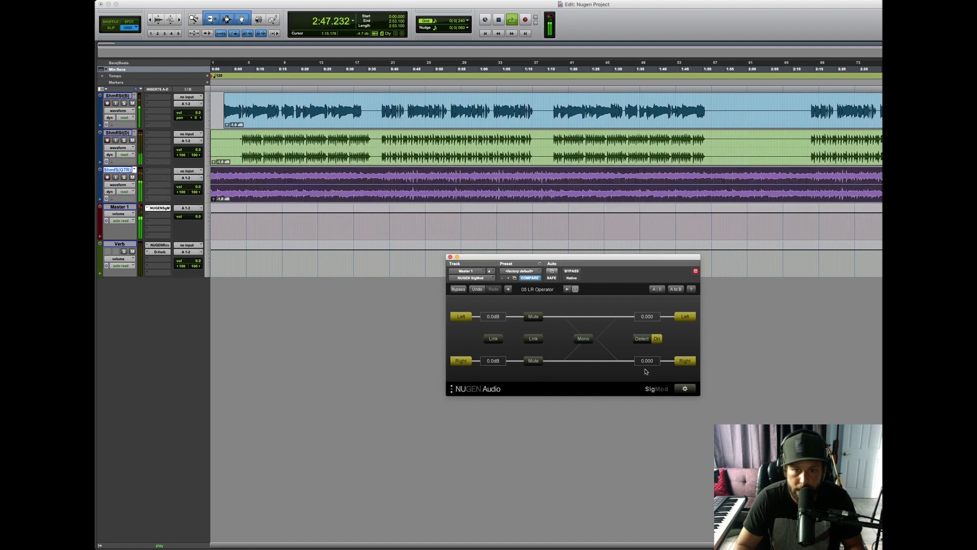
click(685, 388)
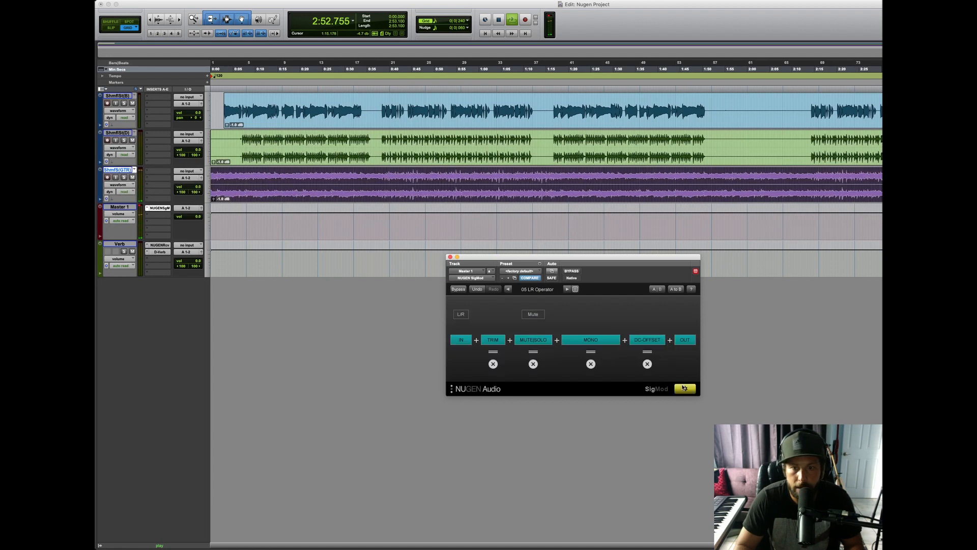
click(647, 364)
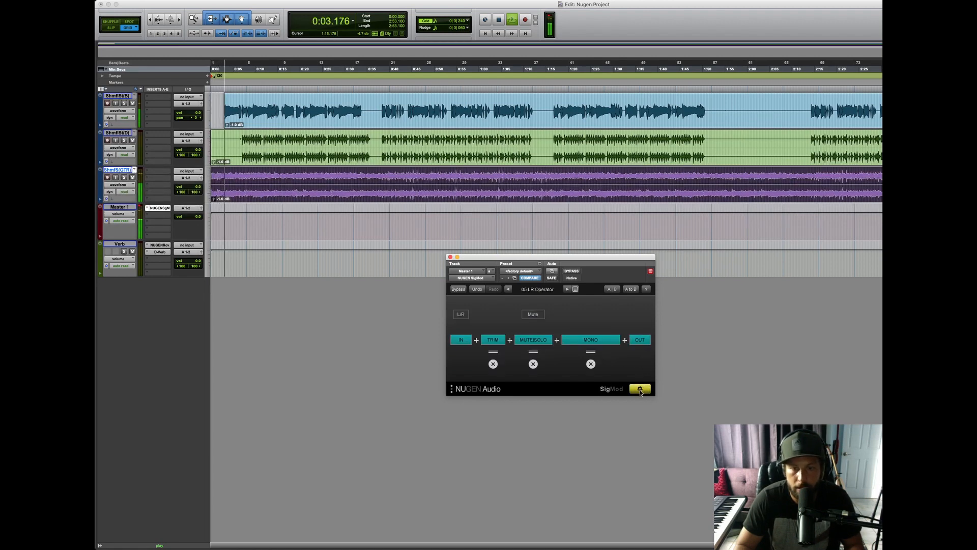
- Insert a Protect module between Mono and the output and show its controls
click(625, 340)
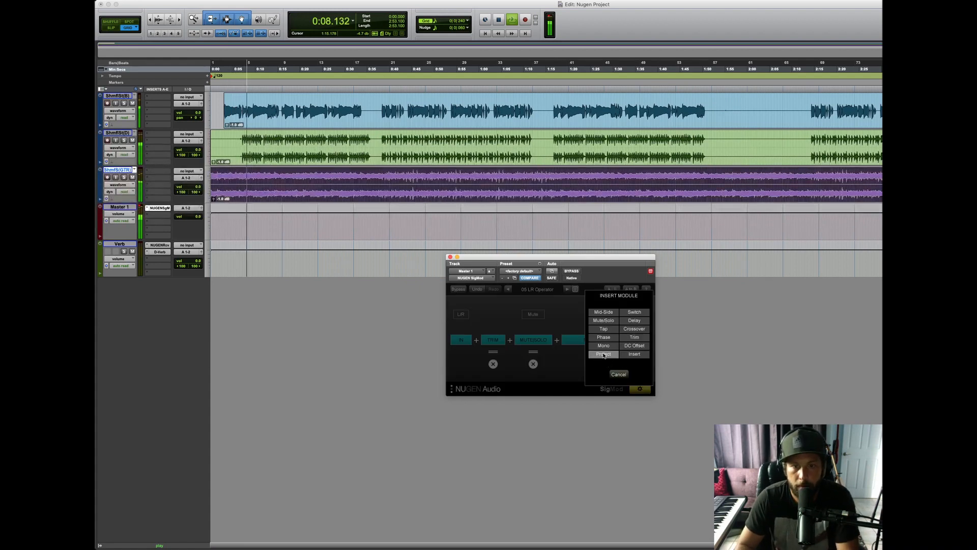
click(610, 356)
click(675, 388)
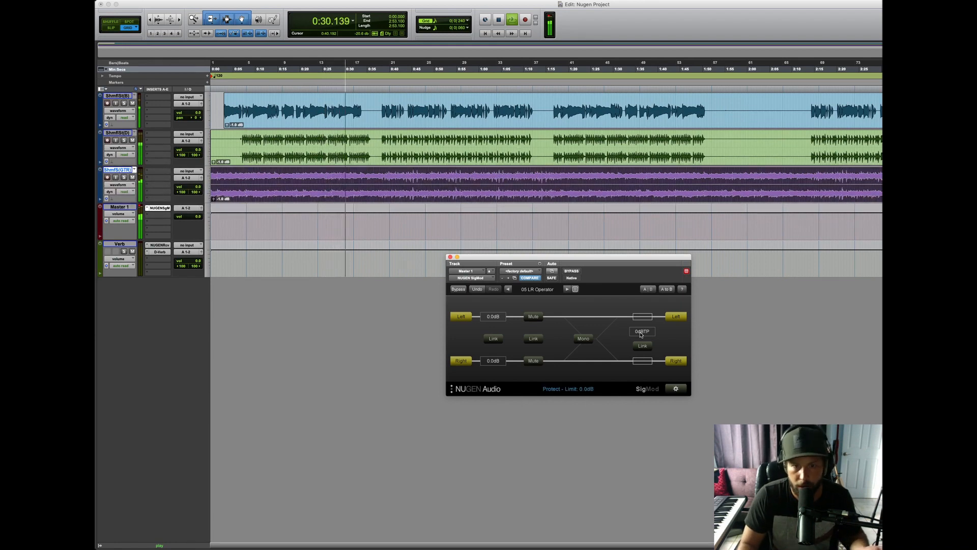
- Lower the Protect limit to -5.4 dB and link its left and right channels
drag(640, 335, 641, 336)
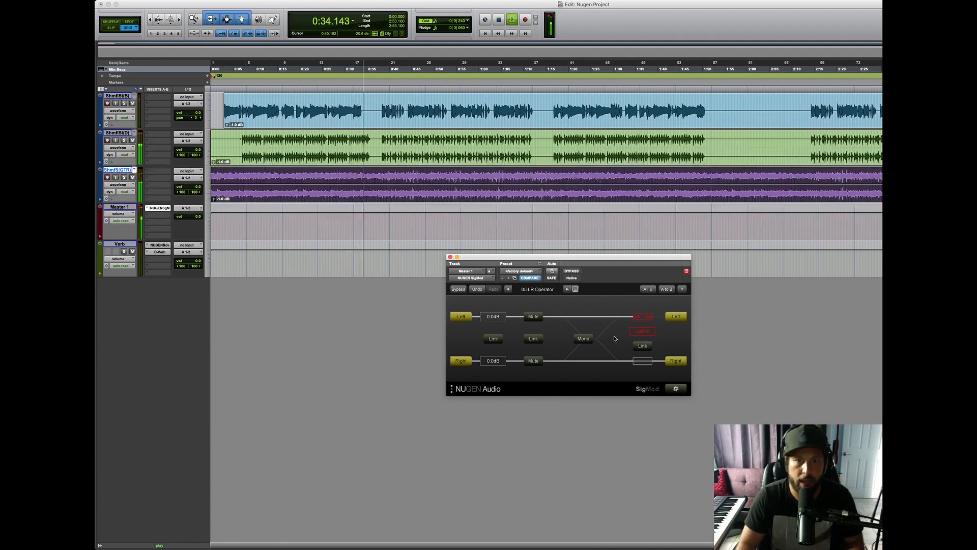
click(642, 347)
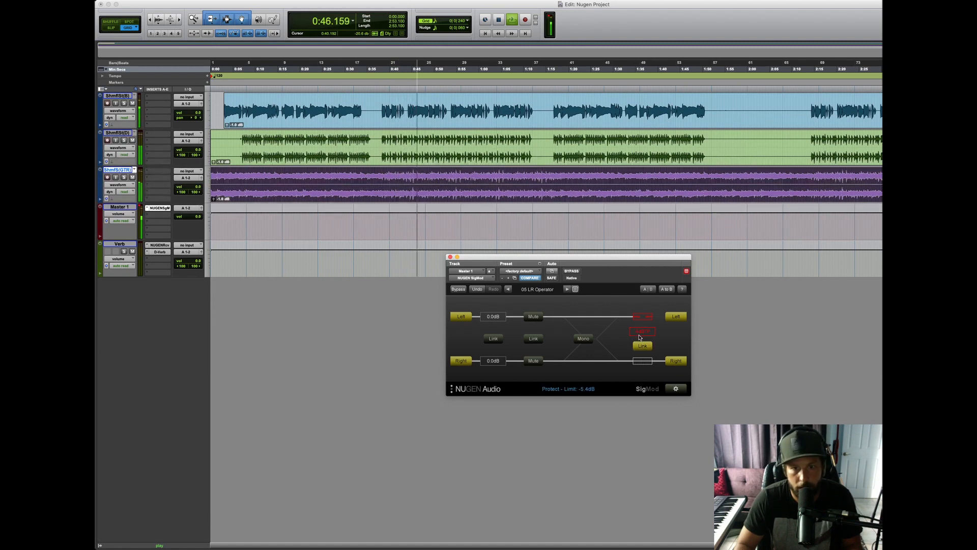
click(645, 362)
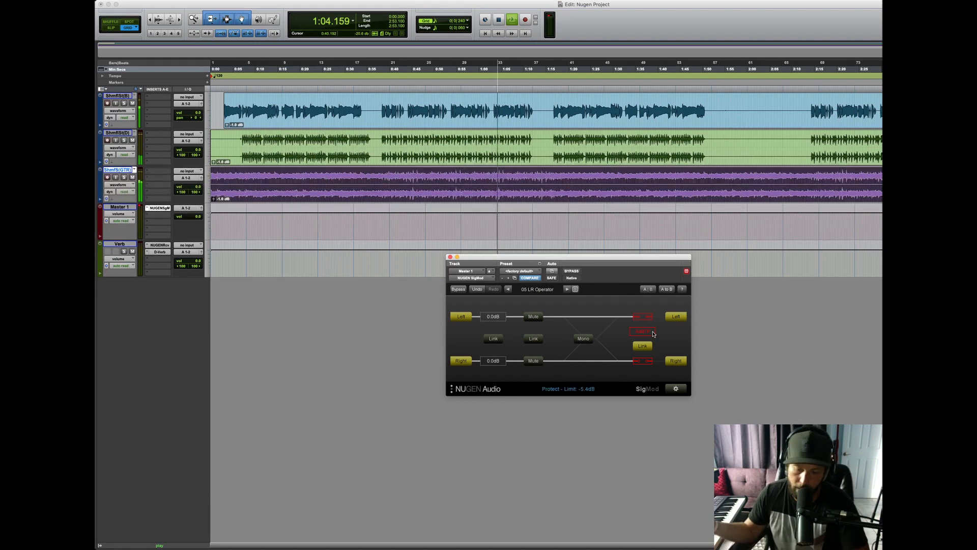
- Remove the Protect module from the chain and return to the signal-flow controls
click(673, 392)
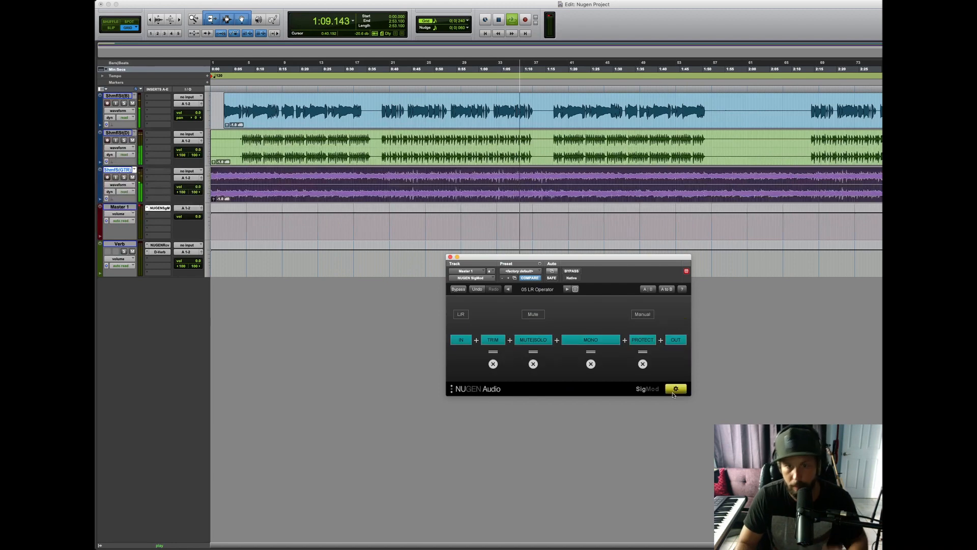
click(643, 364)
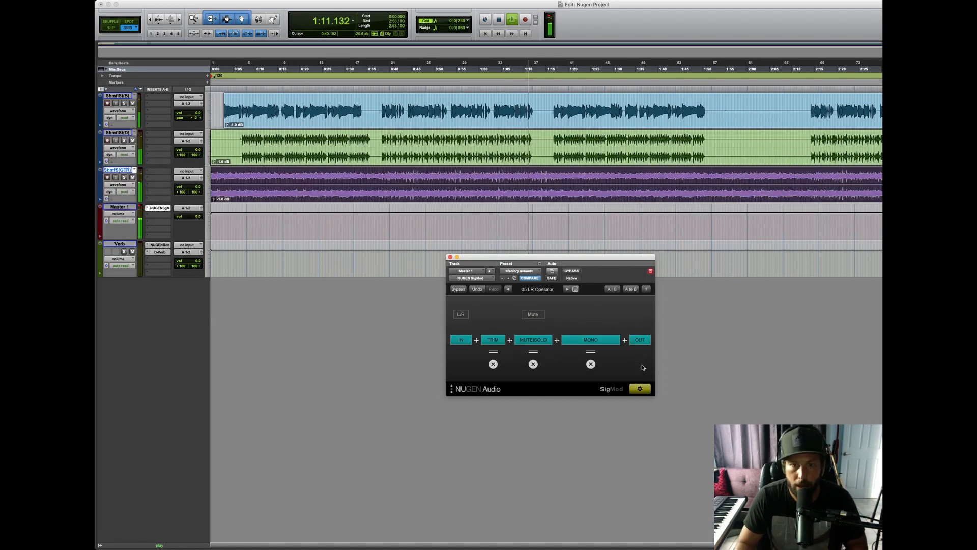
click(642, 391)
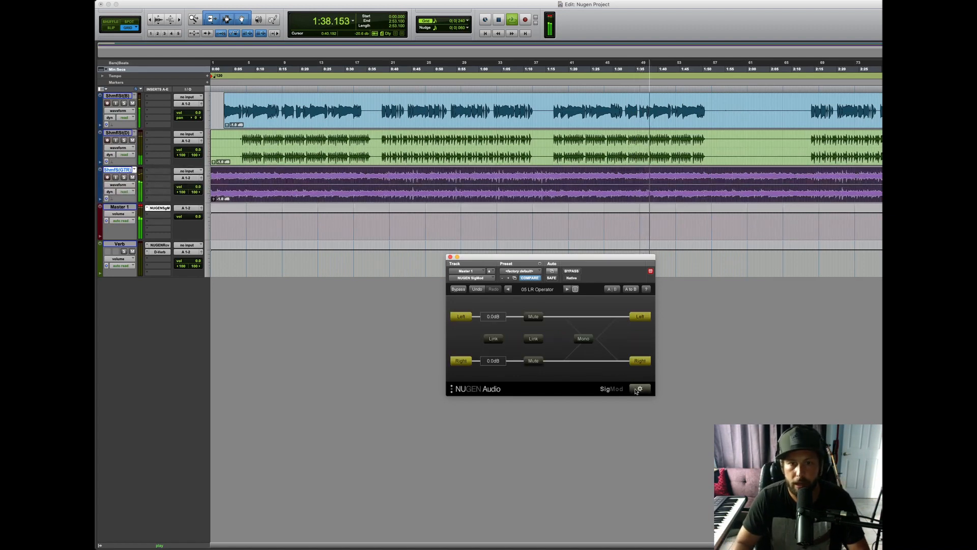
- Insert a Mid-Side module between Mono and the output and show its controls
click(637, 390)
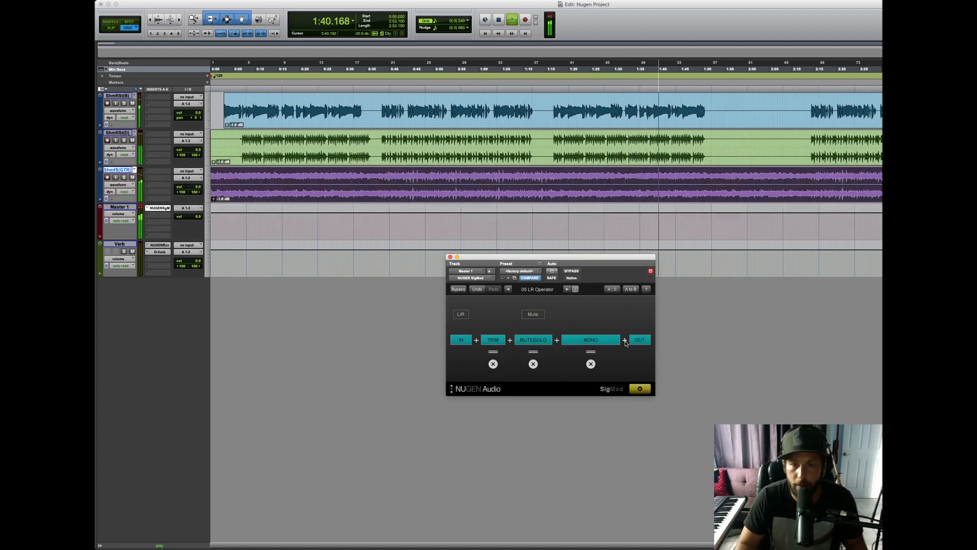
click(626, 341)
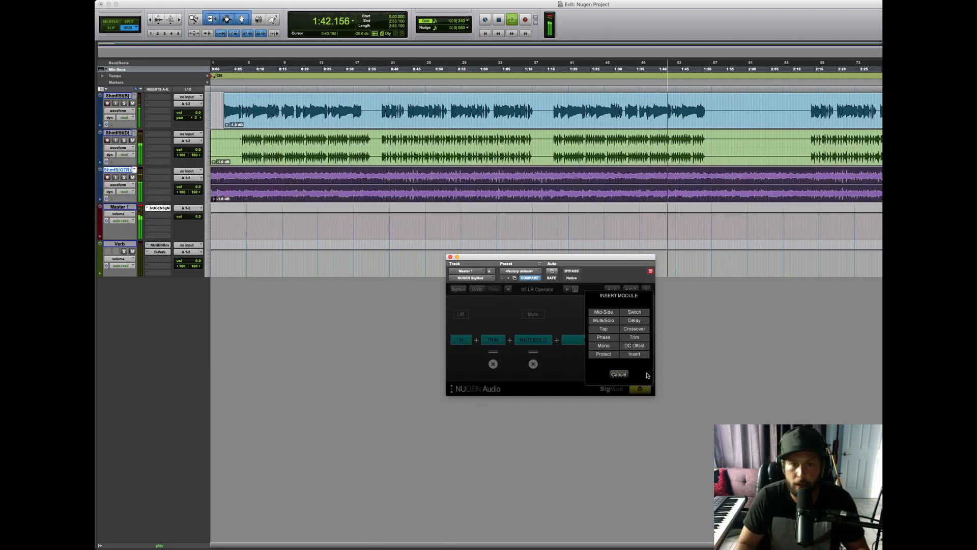
click(604, 313)
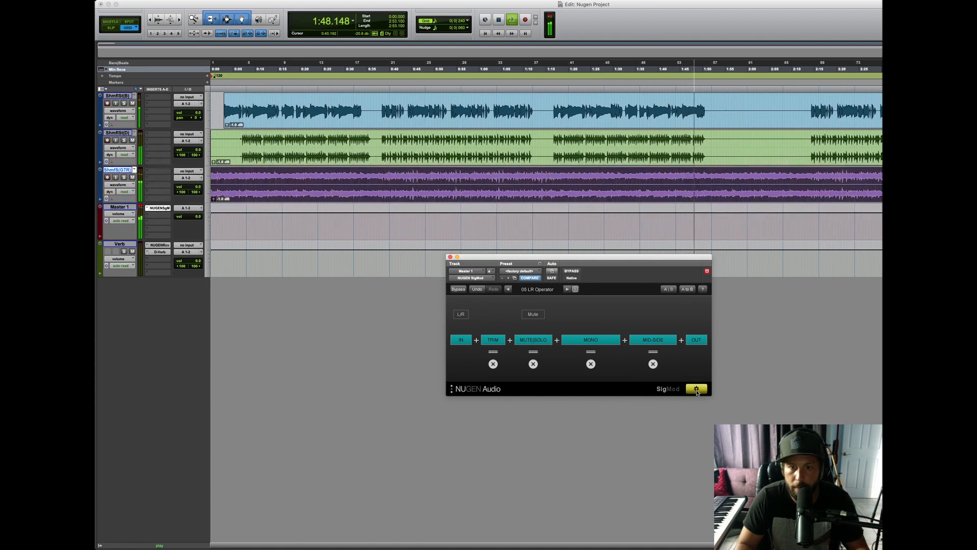
click(697, 389)
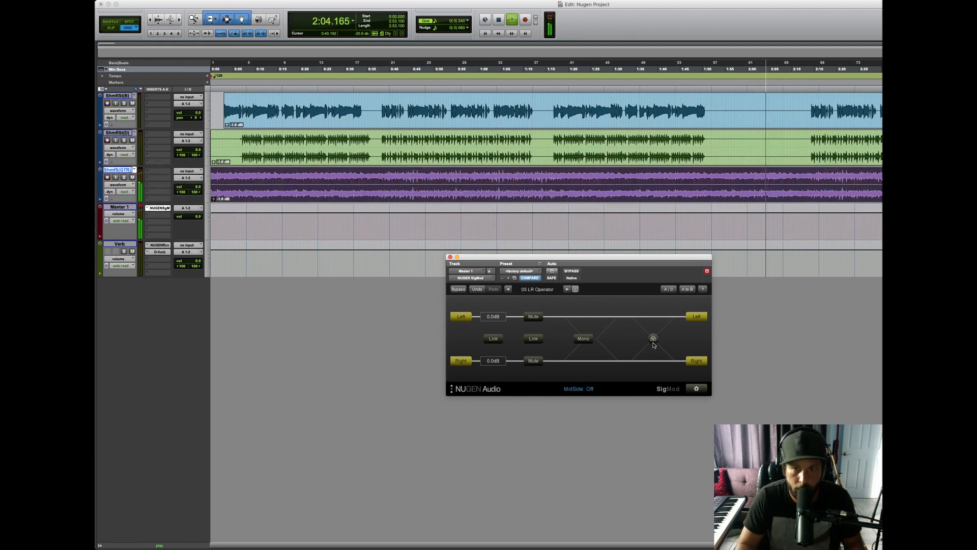
- Enable mid-side conversion and audition the Mid and Side outputs separately, leaving both on
click(654, 339)
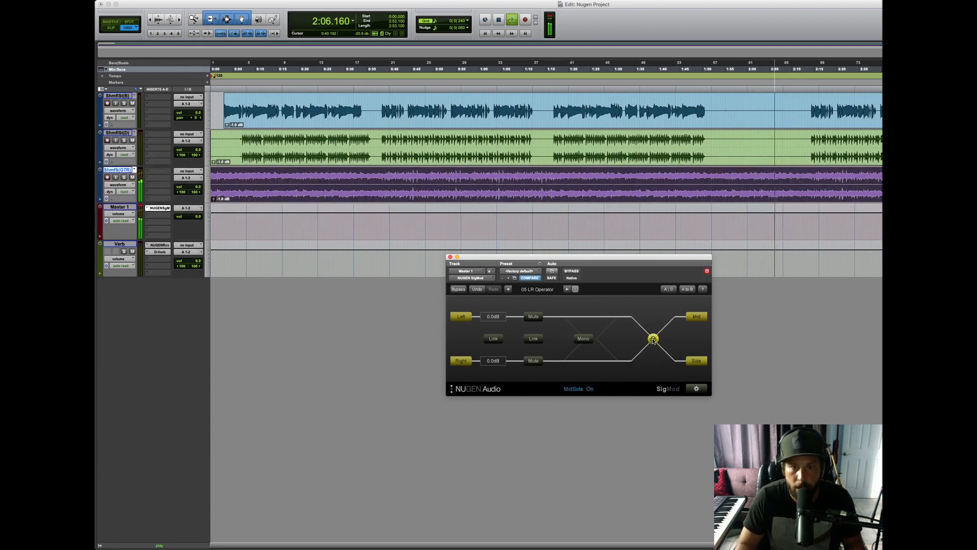
click(696, 317)
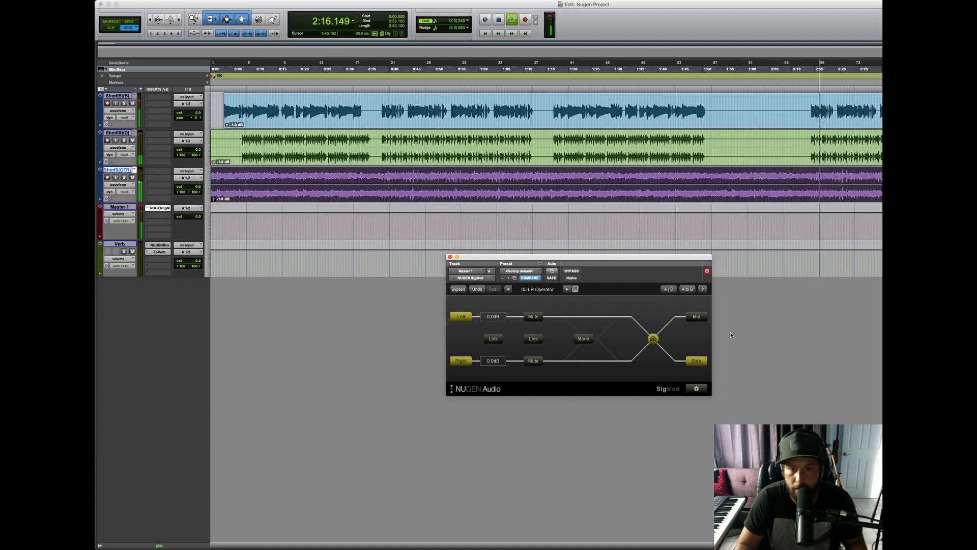
click(692, 365)
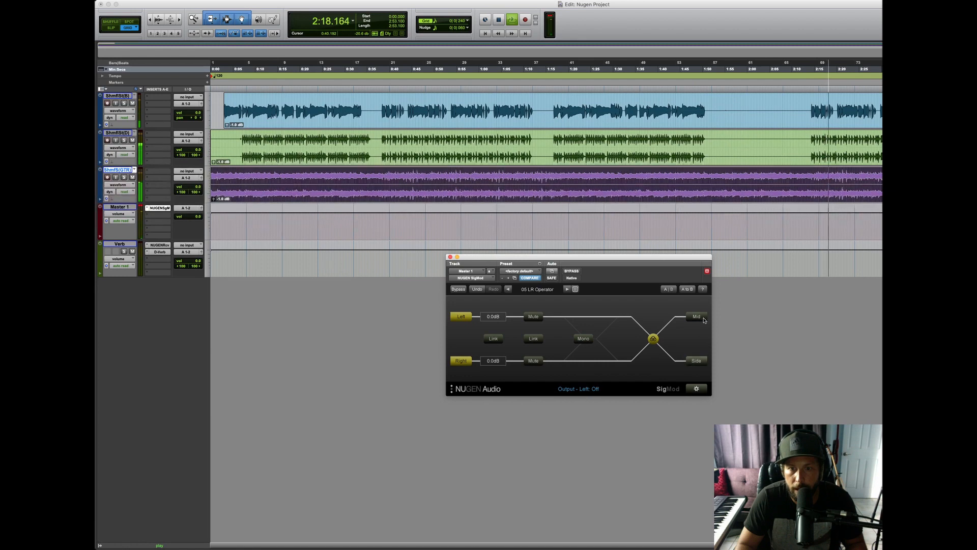
click(697, 316)
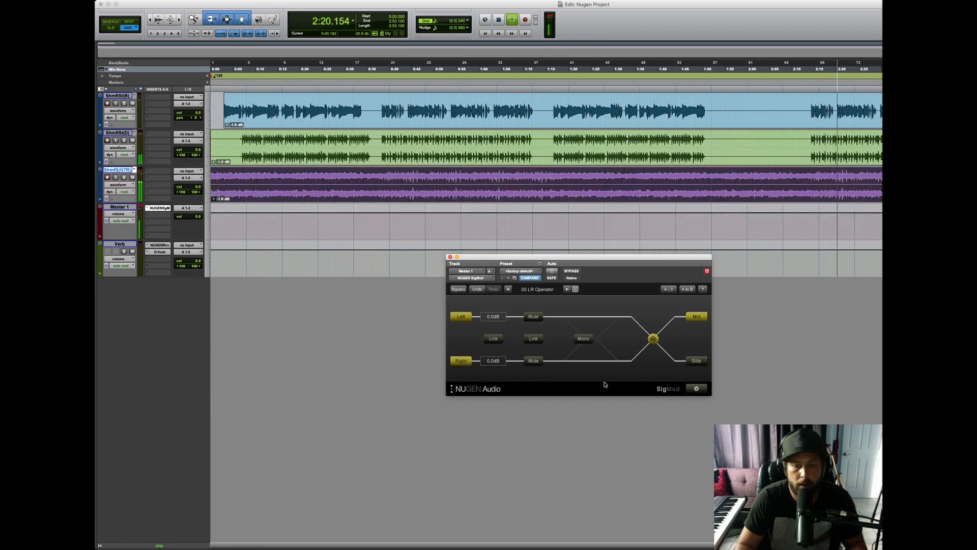
click(700, 320)
click(698, 319)
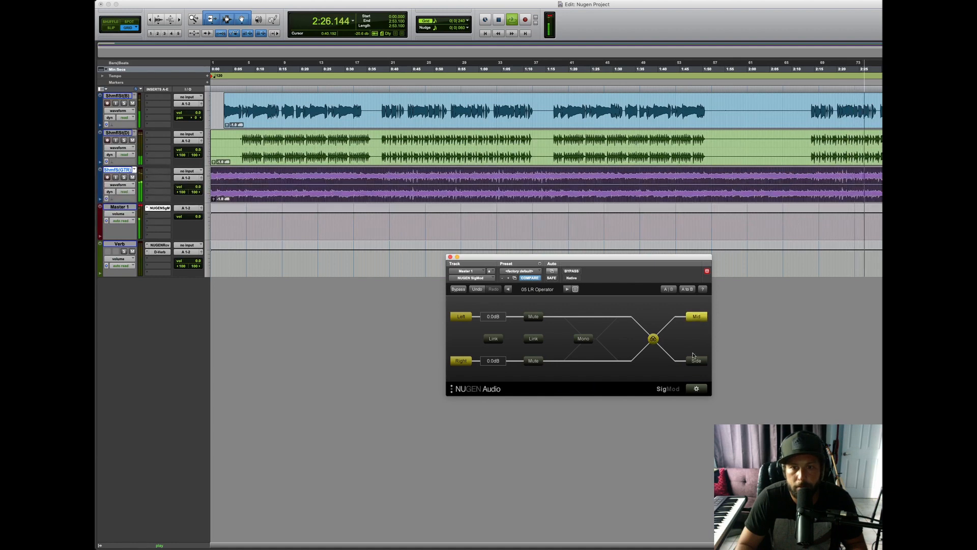
click(696, 360)
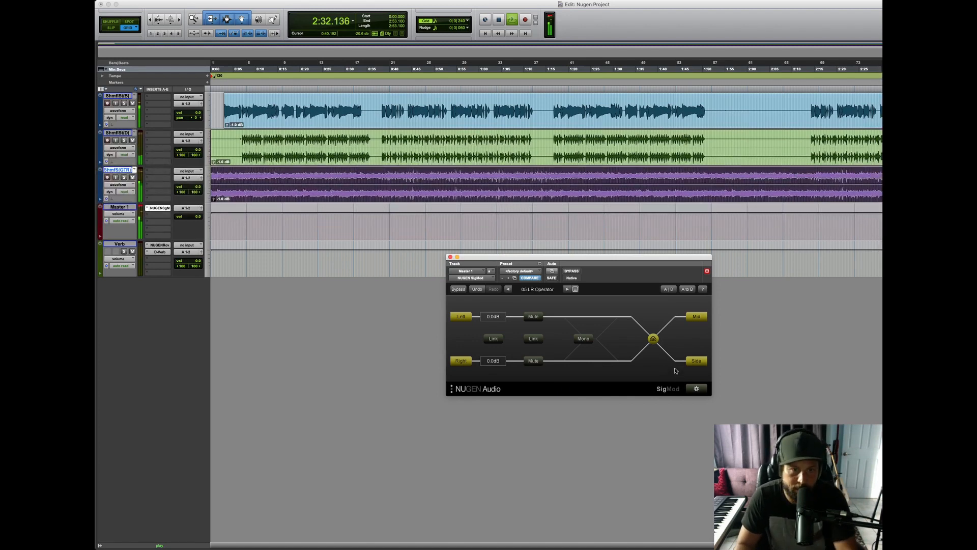
- Load SigMod's 06 MS Operator preset and show its signal-flow controls
click(692, 389)
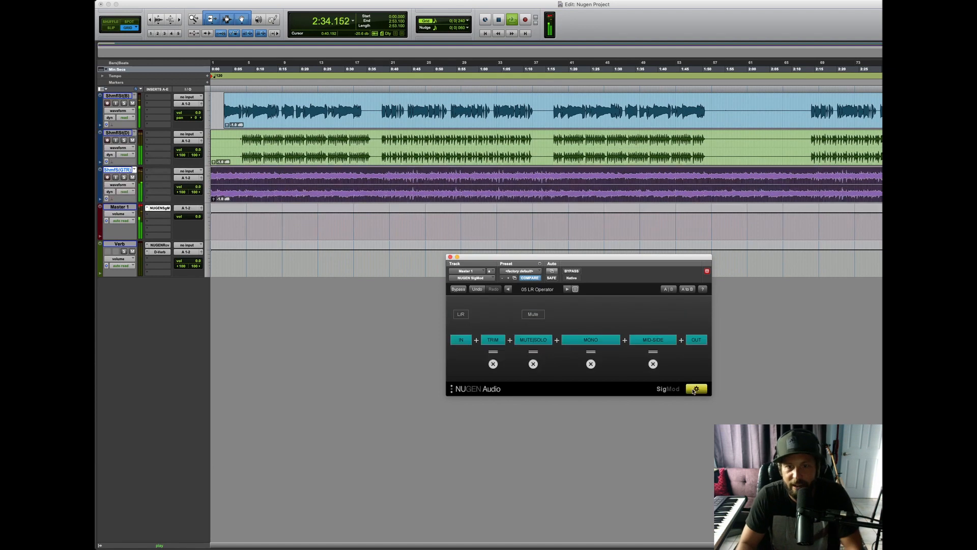
click(575, 289)
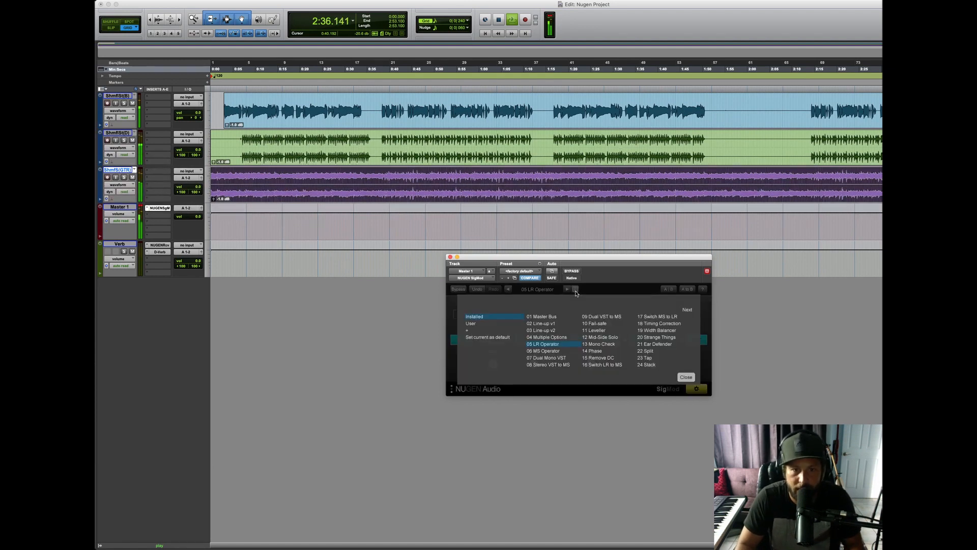
click(552, 351)
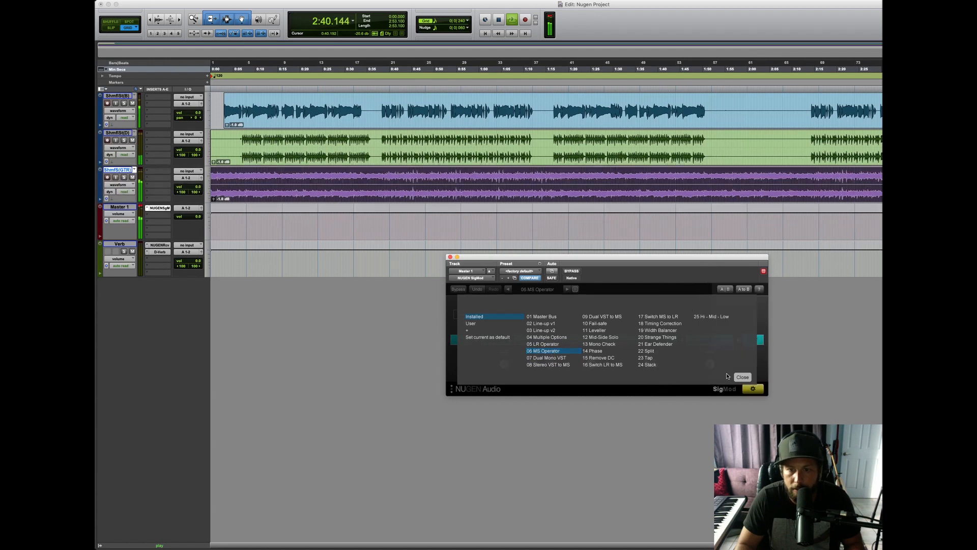
click(737, 377)
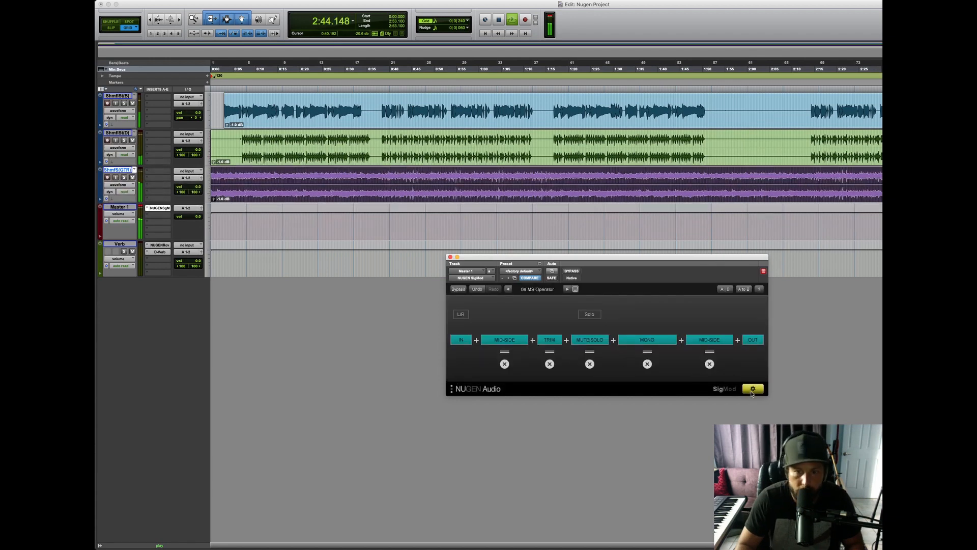
click(752, 389)
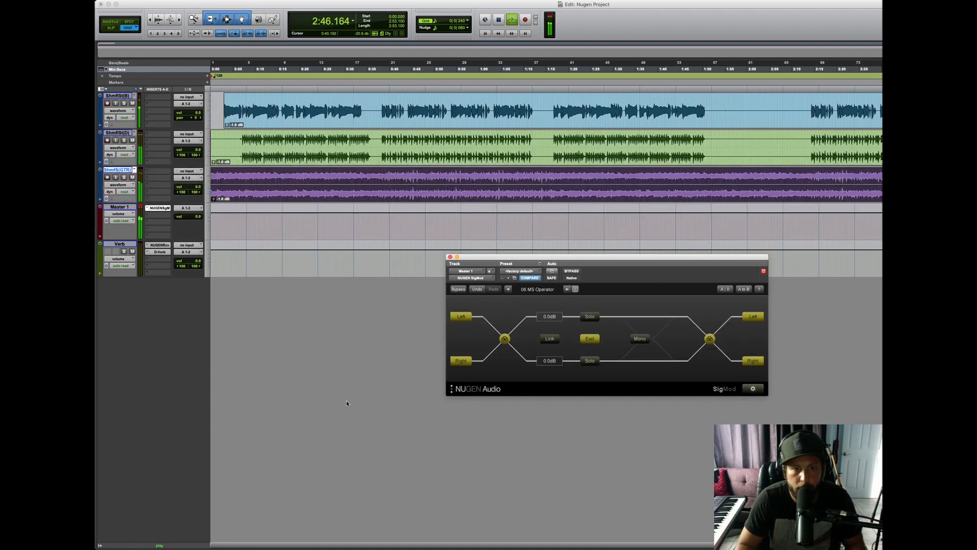
- Audition each channel's solo in the MS Operator chain, switch exclusive solo off and leave both channels unsoloed
click(590, 318)
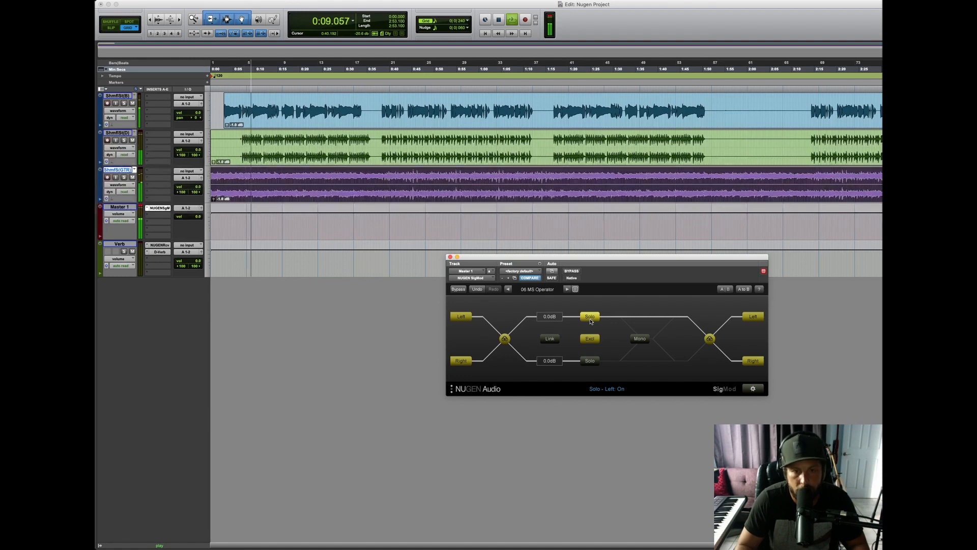
click(590, 360)
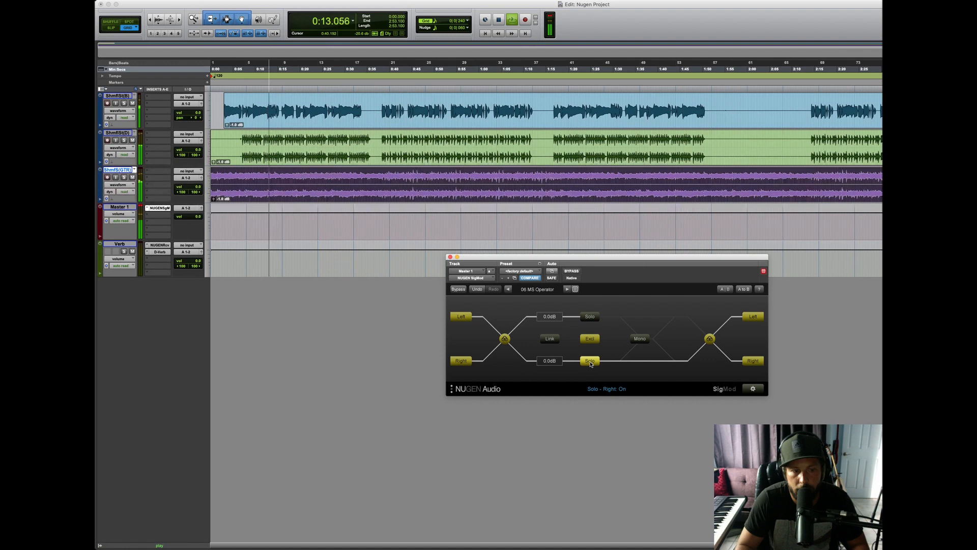
click(590, 361)
click(590, 362)
click(590, 361)
click(589, 340)
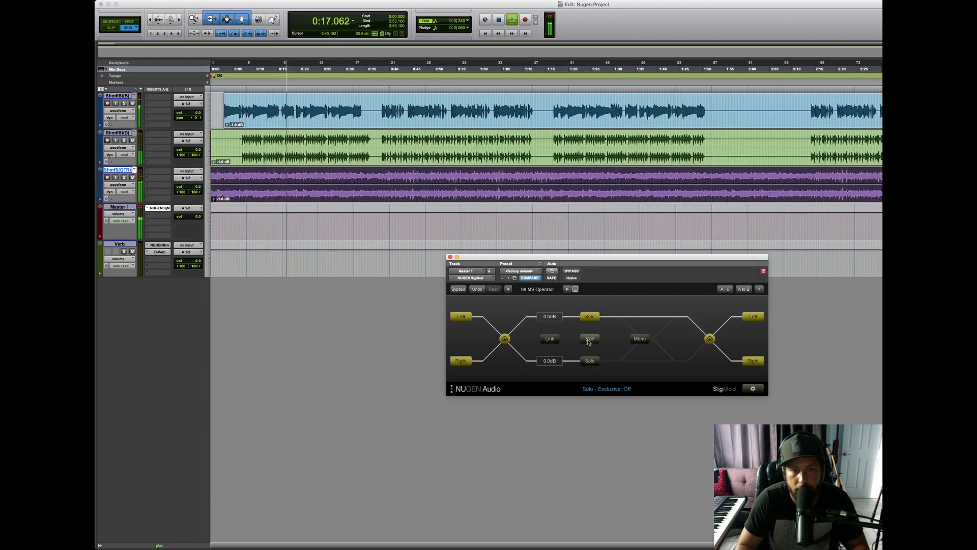
click(589, 315)
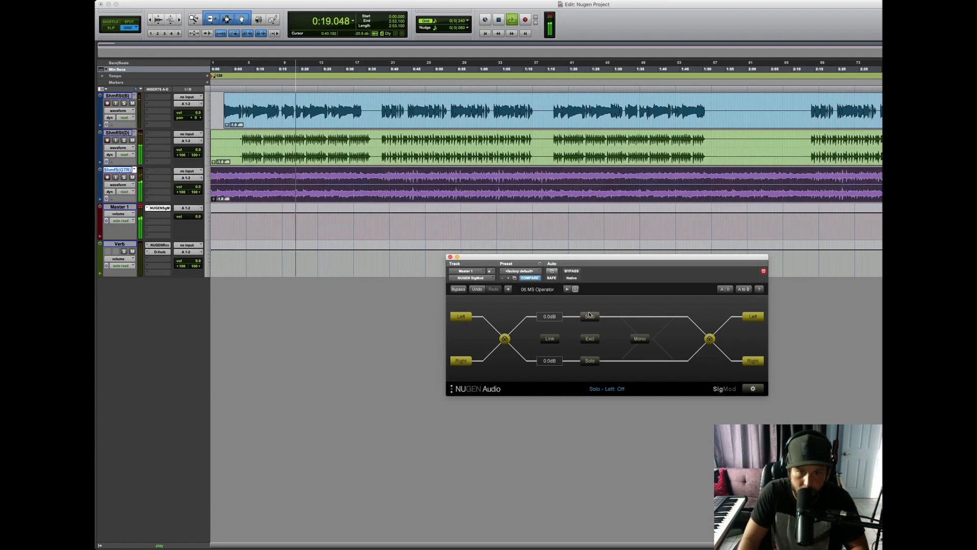
click(589, 316)
click(589, 316)
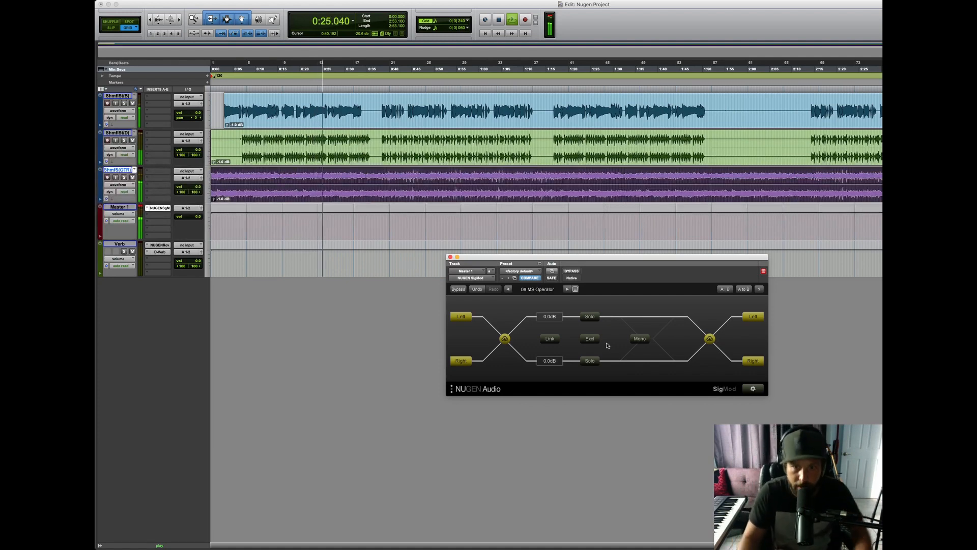
- Toggle Mono on and off, and try lowering the left trim to -40.0 dB before returning it to 0.0 dB
click(645, 339)
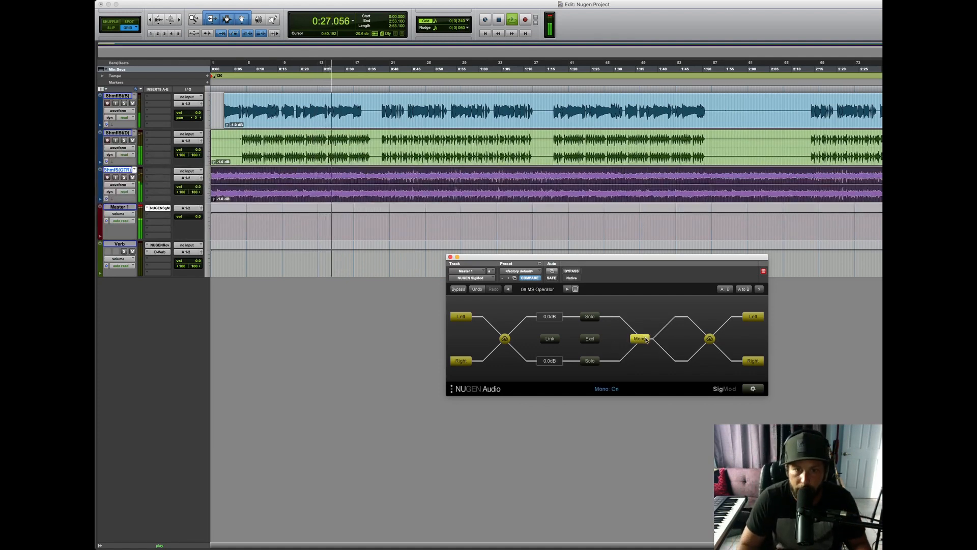
click(645, 339)
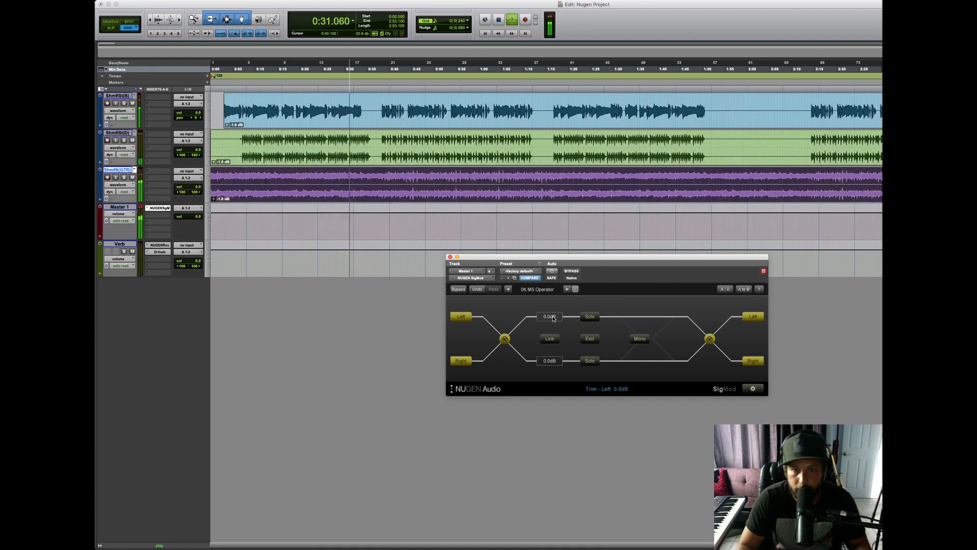
drag(553, 320, 550, 356)
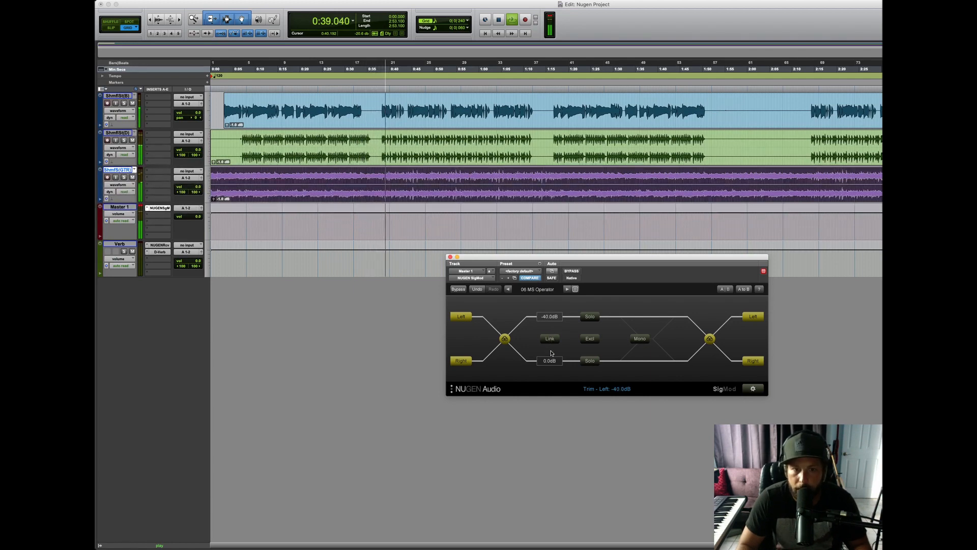
drag(550, 356, 553, 321)
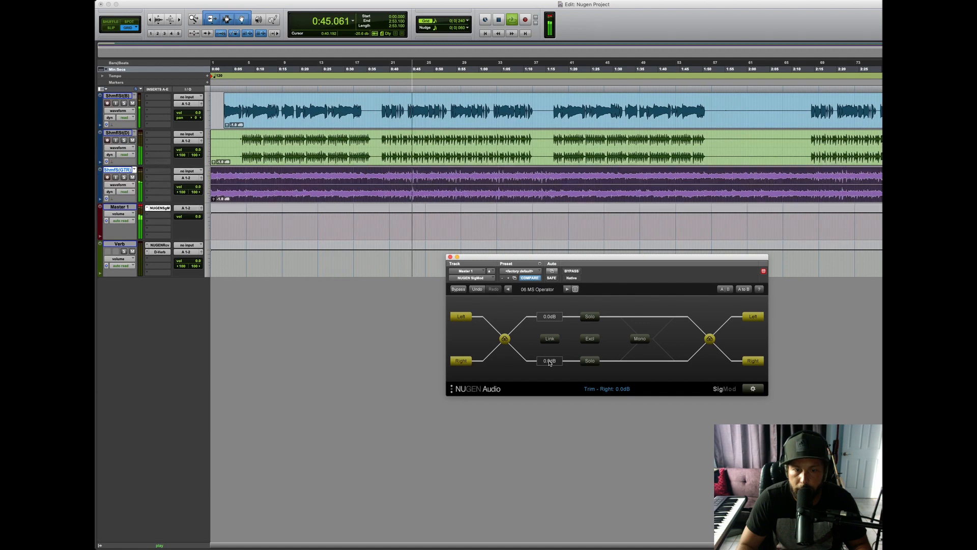
- Audition the right trim at -70.0 dB, +2.0 dB and -0.7 dB, and leave it at +0.6 dB
drag(549, 363, 536, 424)
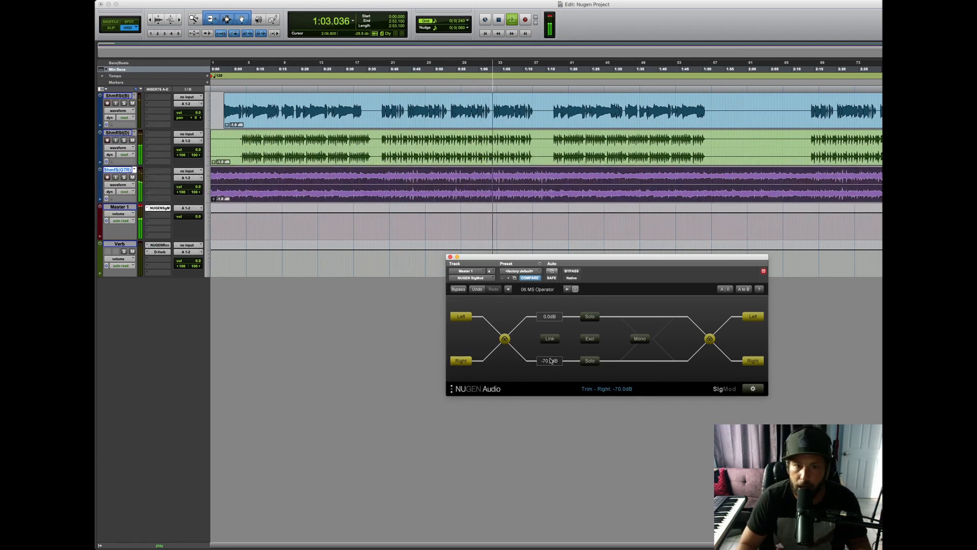
drag(557, 353, 565, 311)
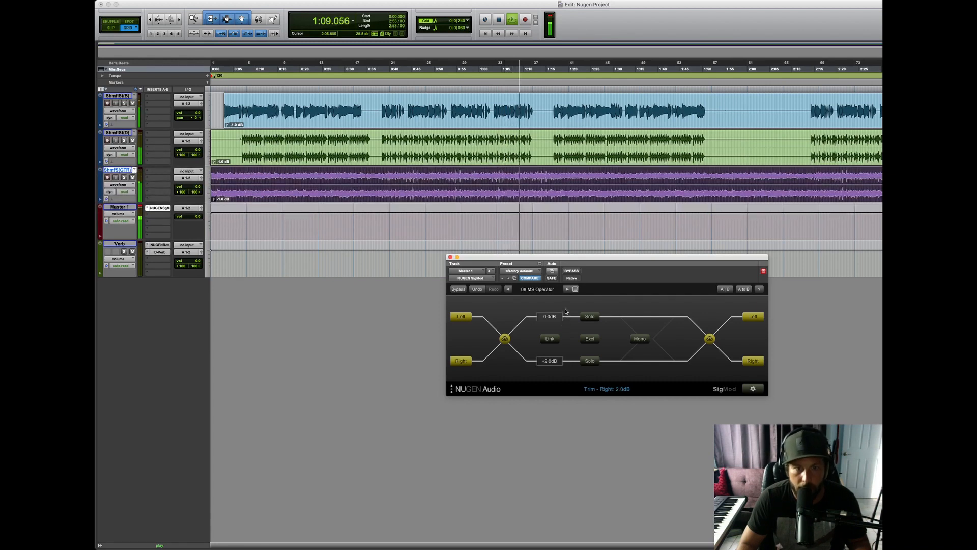
drag(566, 312, 565, 312)
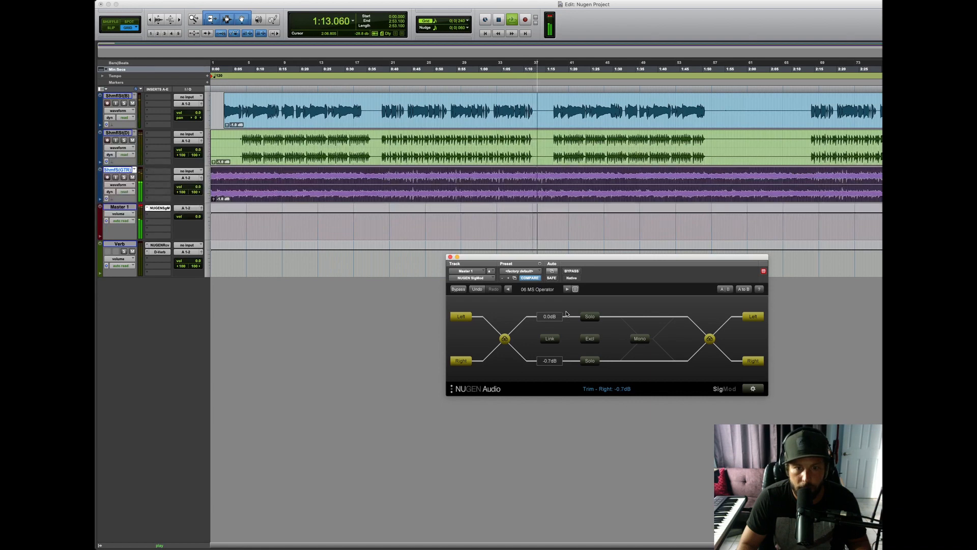
drag(566, 313, 567, 314)
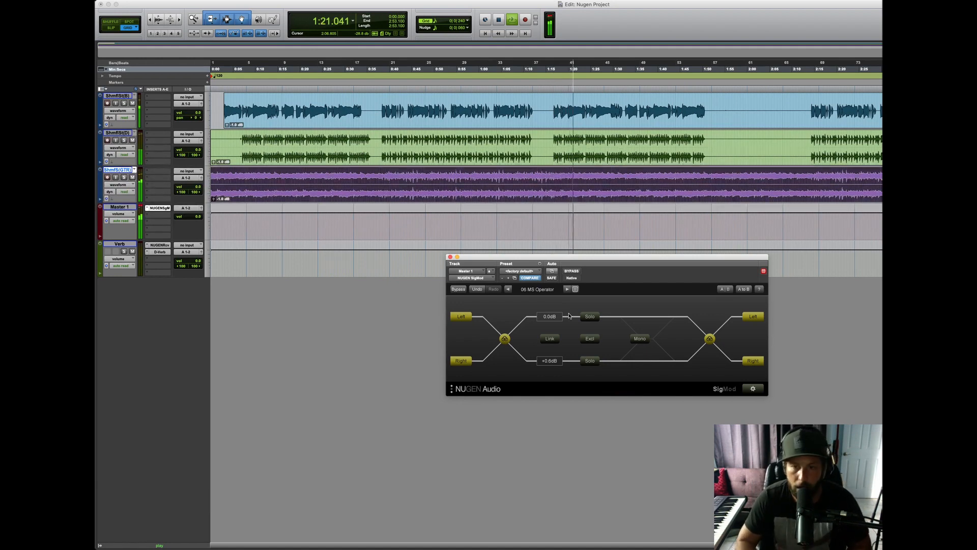
- Load the 05 LR Operator preset and show its signal-flow controls
click(753, 389)
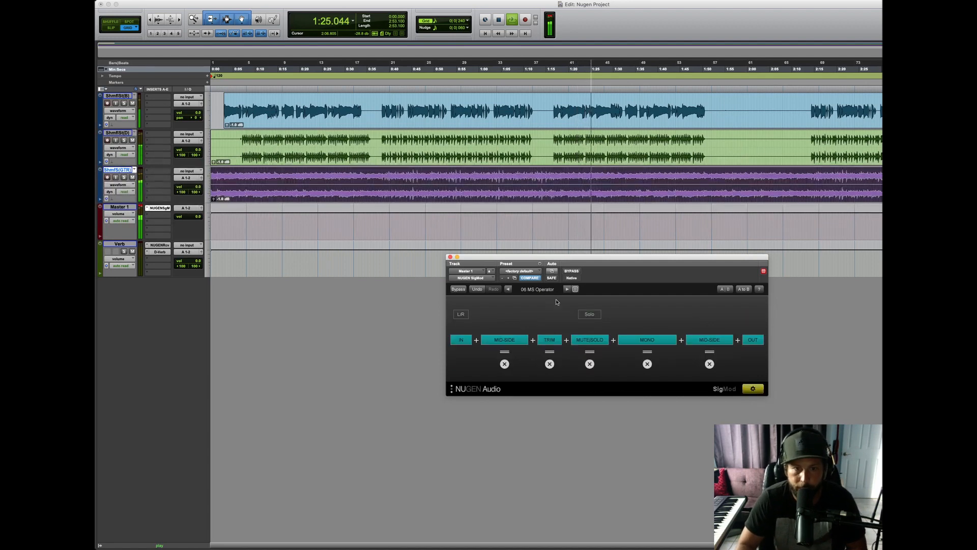
click(576, 289)
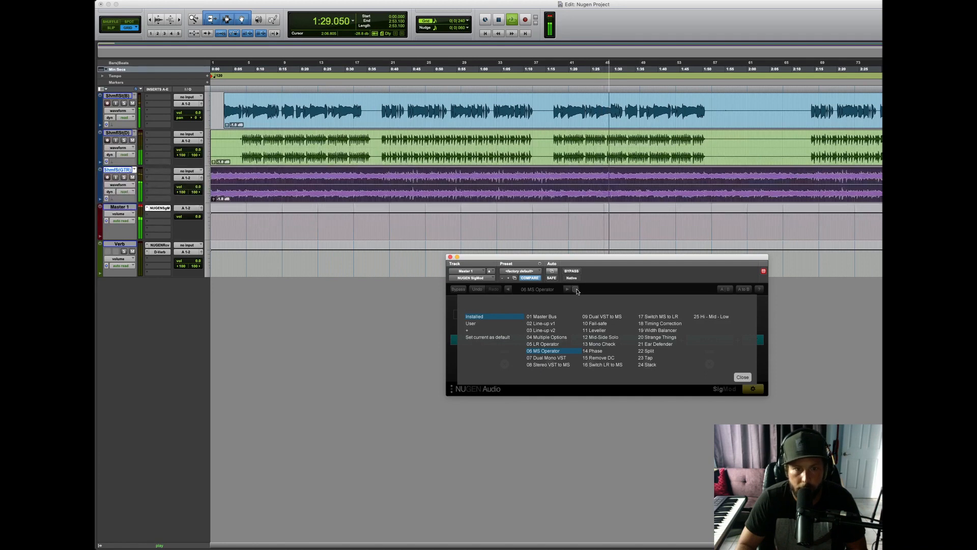
click(542, 343)
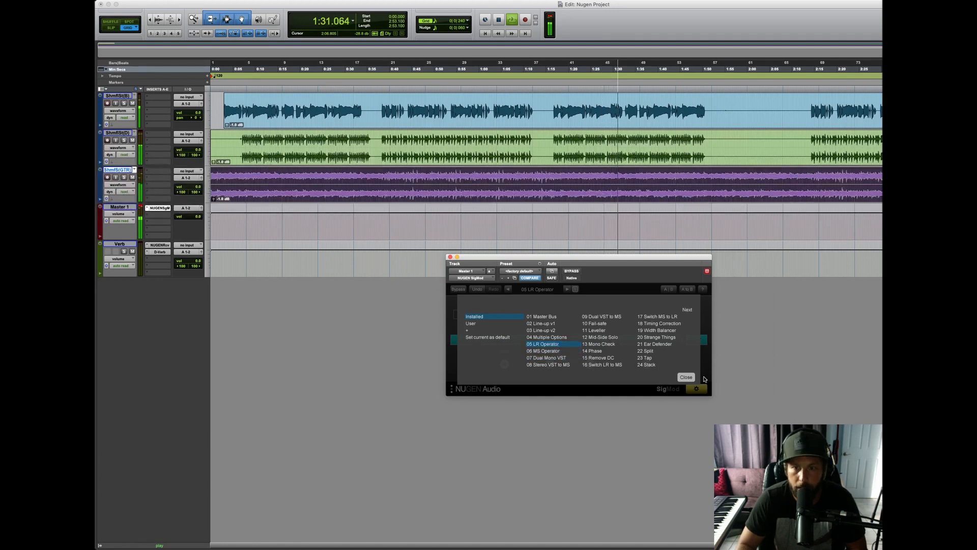
click(687, 376)
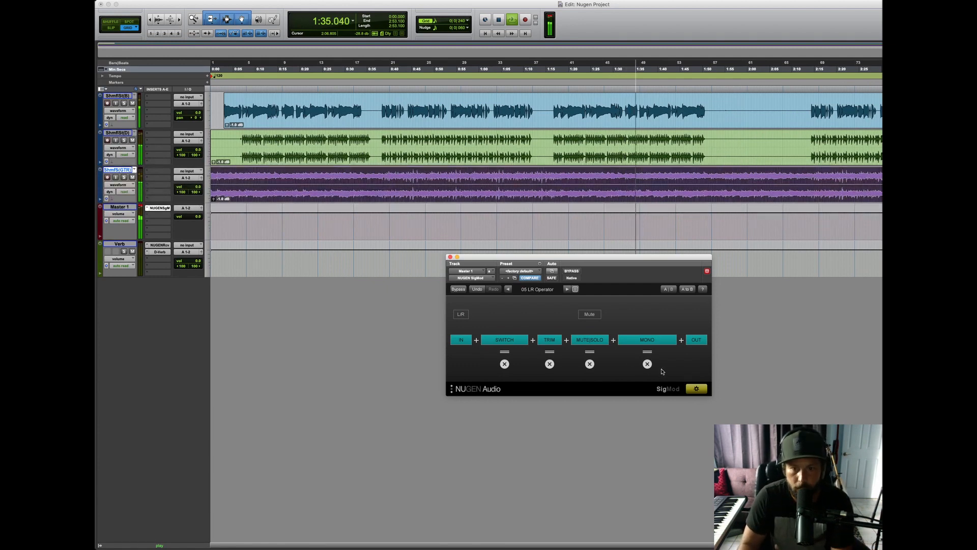
click(695, 388)
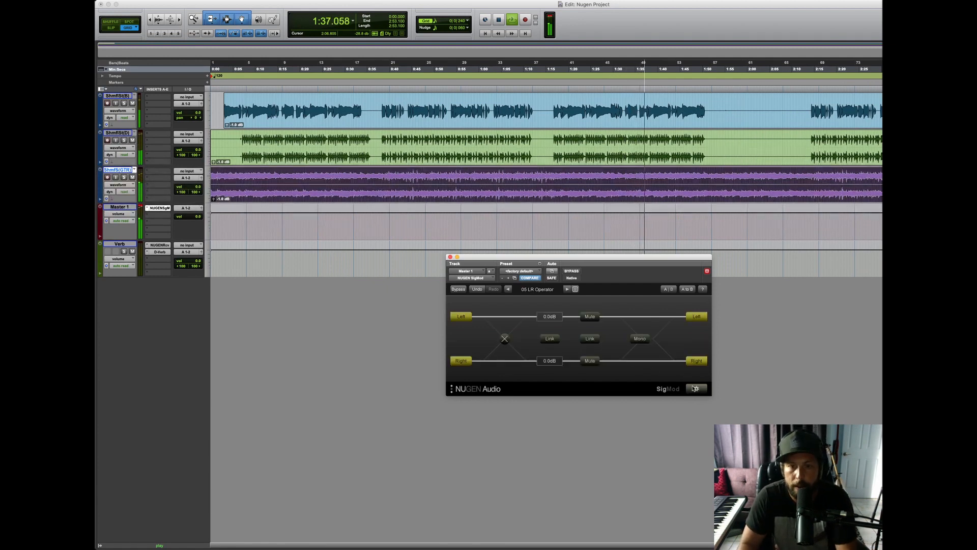
- Insert a Crossover module between Mono and the output and switch the crossover on
click(696, 389)
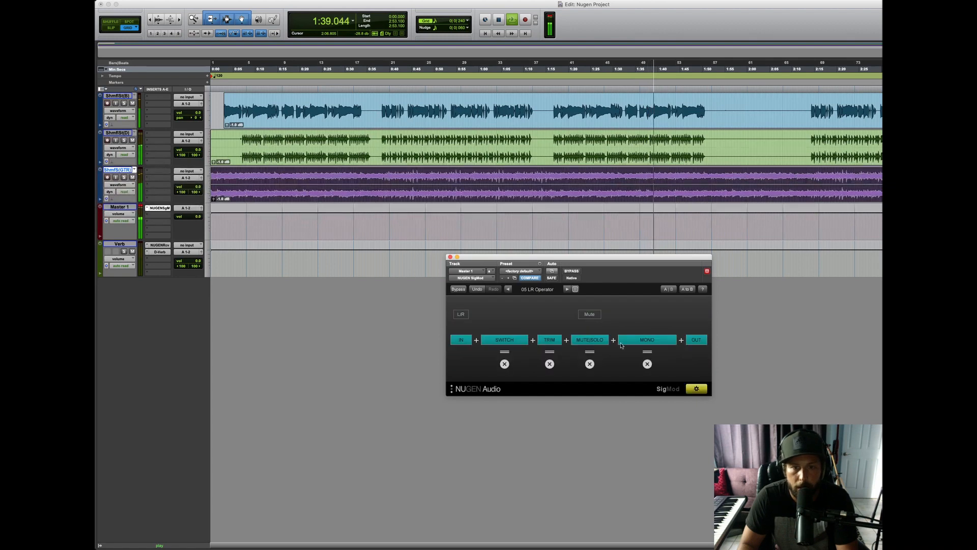
click(680, 340)
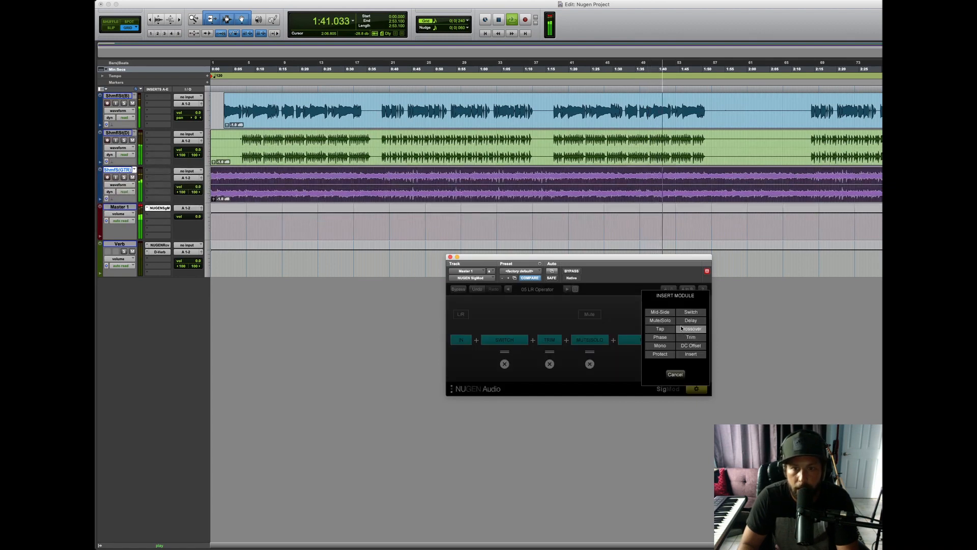
click(693, 336)
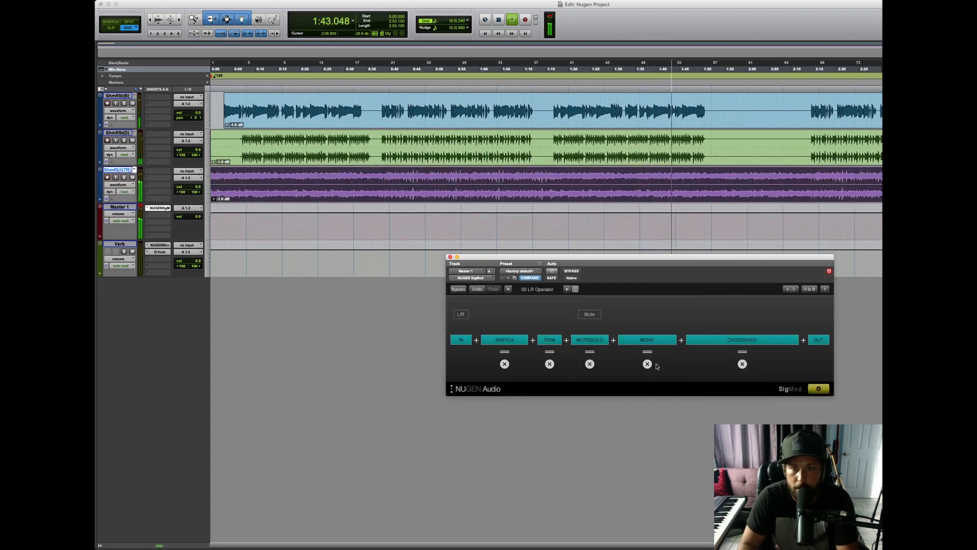
click(817, 388)
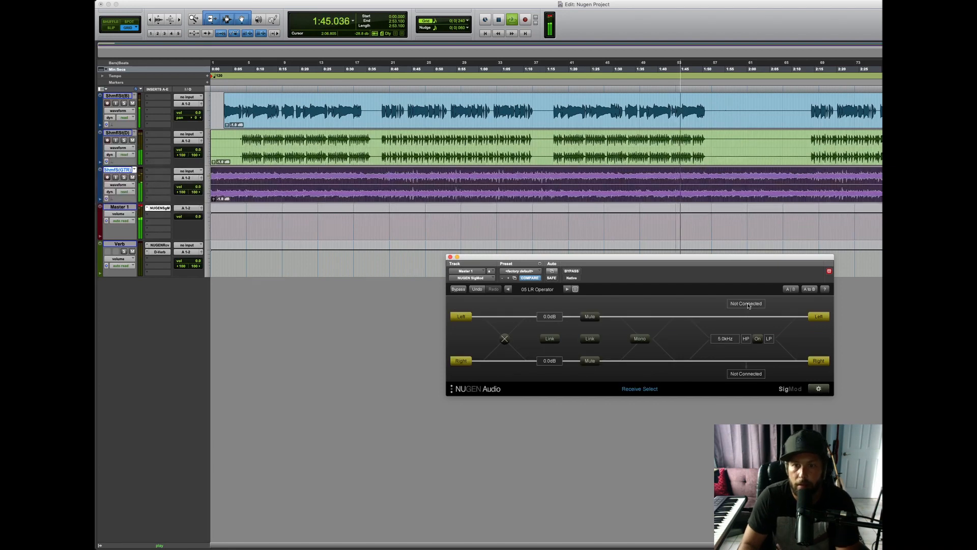
click(757, 339)
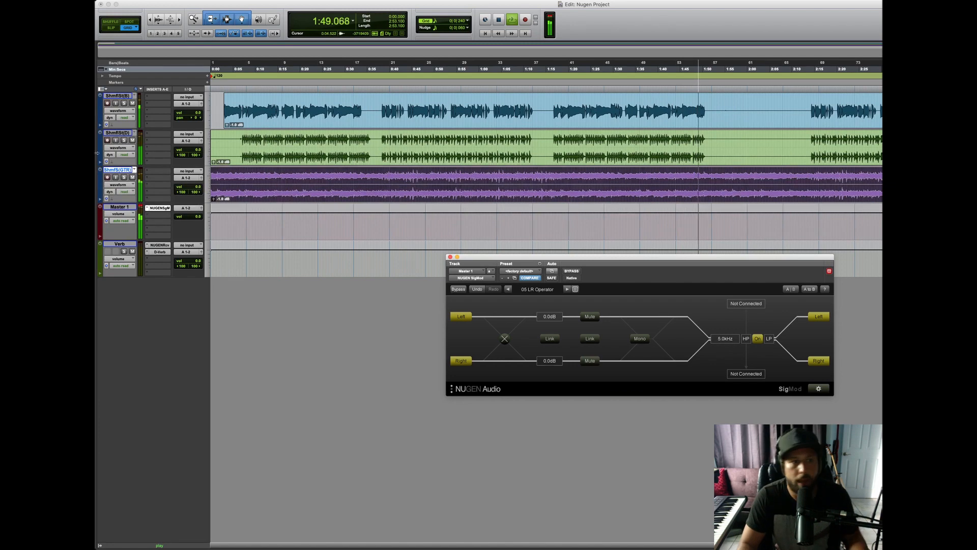
- Move the SigMod insert from Master 1 to the GTR track, solo that track and set the crossover frequency to 4.8 kHz
drag(157, 210, 159, 174)
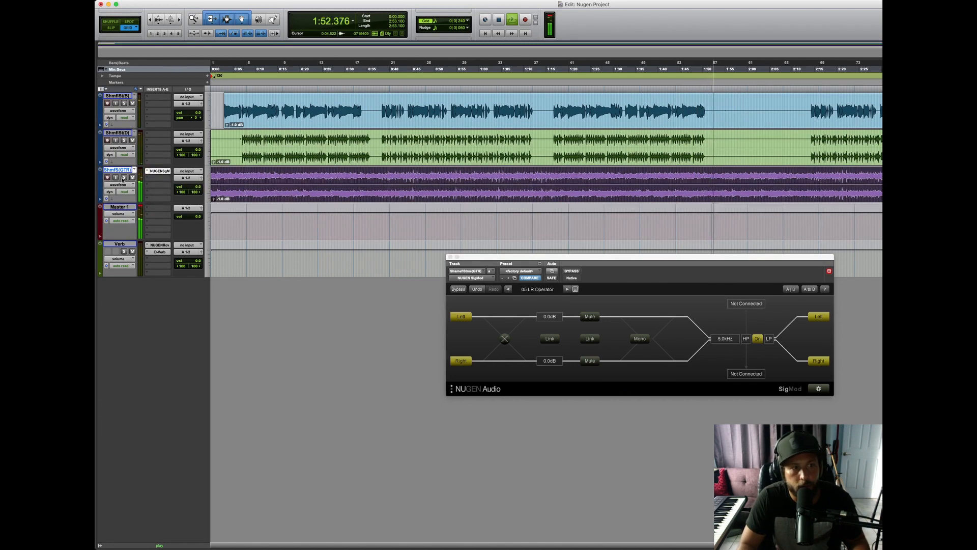
click(124, 177)
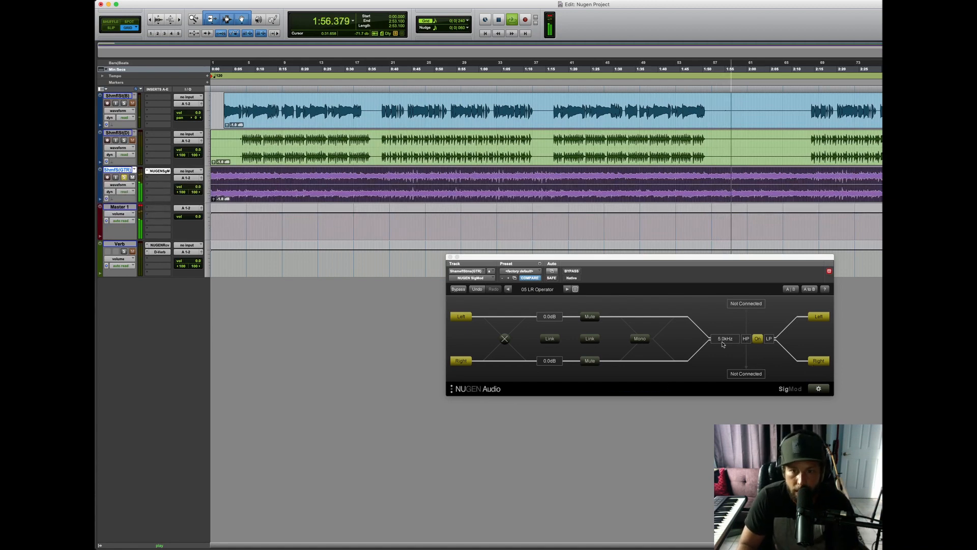
drag(723, 342, 725, 344)
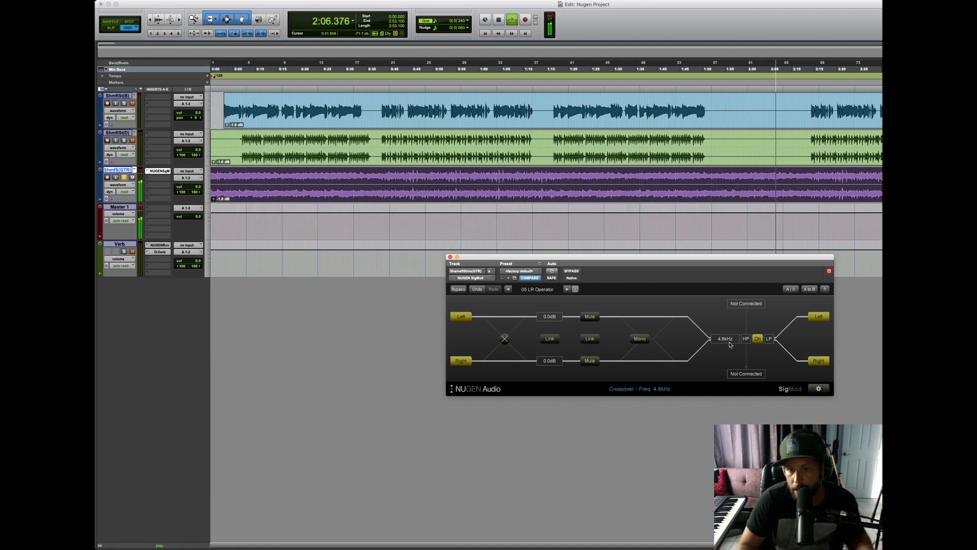
- Connect the crossover to RECEIVE 1, inspect the NUGEN Receive plug-in on the Verb track and return to SigMod
click(744, 304)
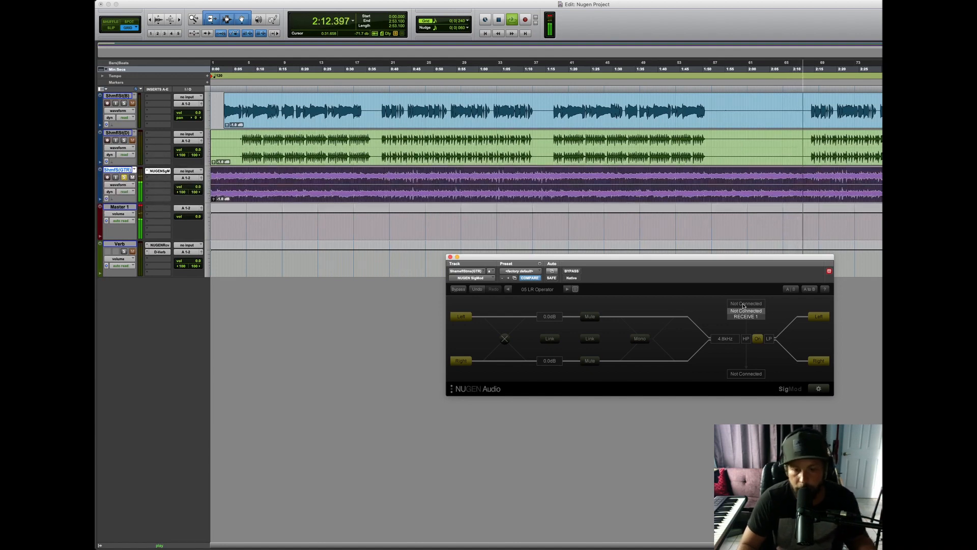
click(746, 316)
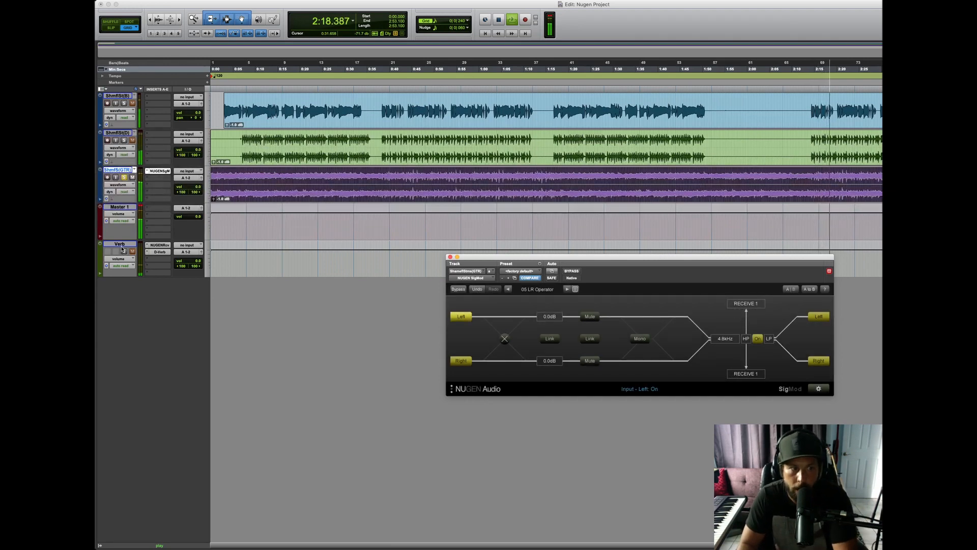
click(159, 245)
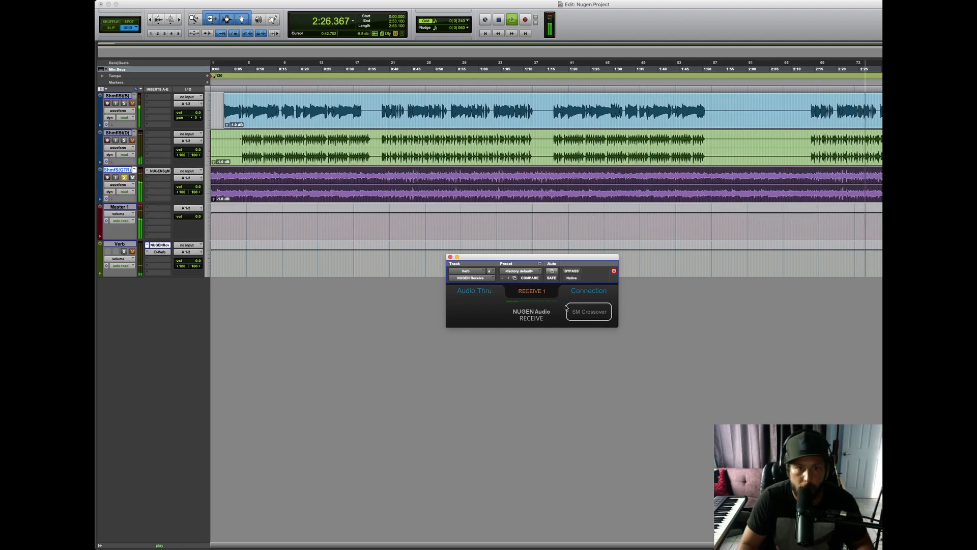
click(158, 171)
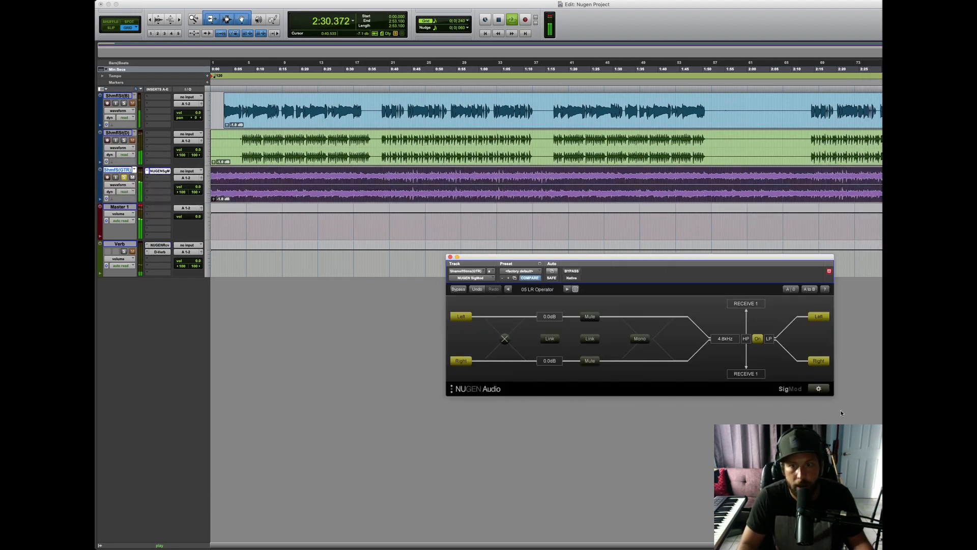
- Inspect and close the NUGEN Receive plug-in on the Verb track, and move the SigMod insert from the GTR track to Master 1
click(159, 245)
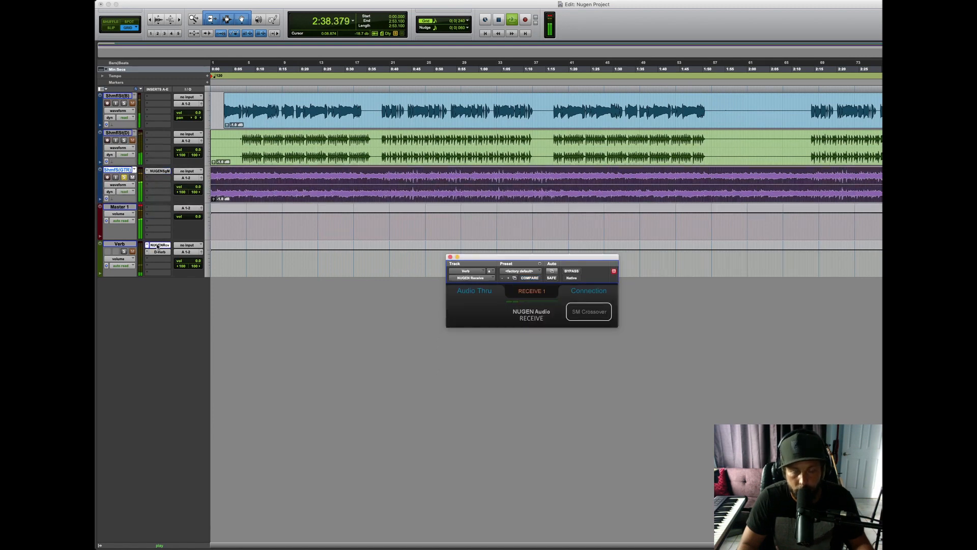
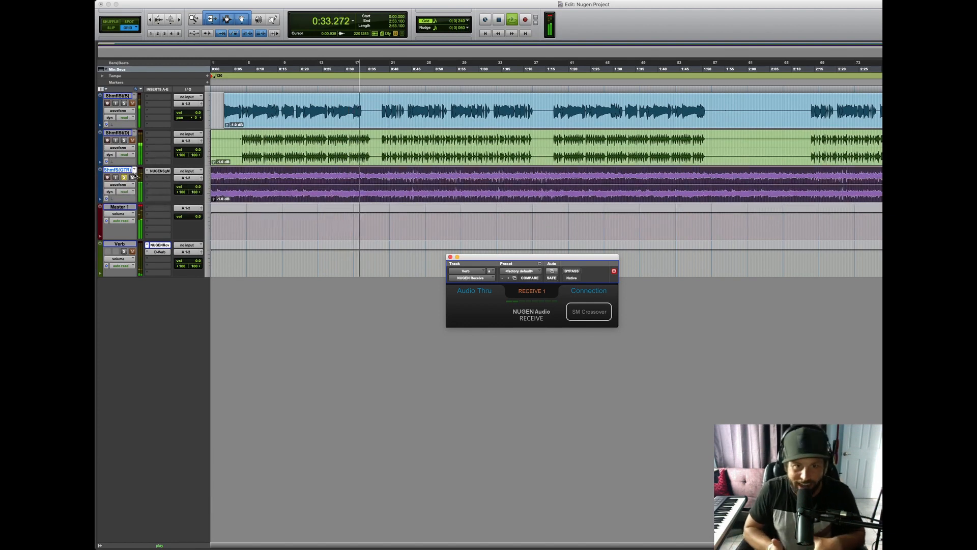
click(449, 257)
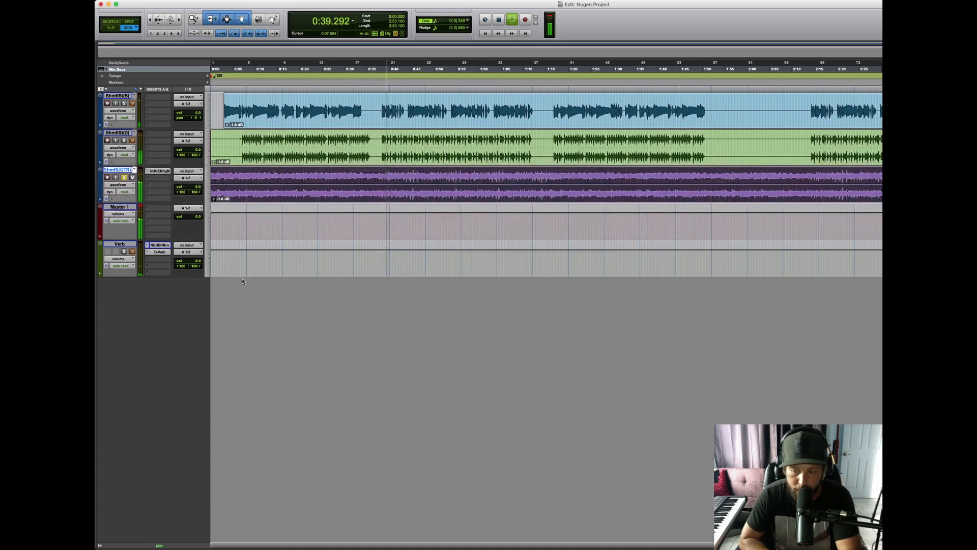
click(159, 171)
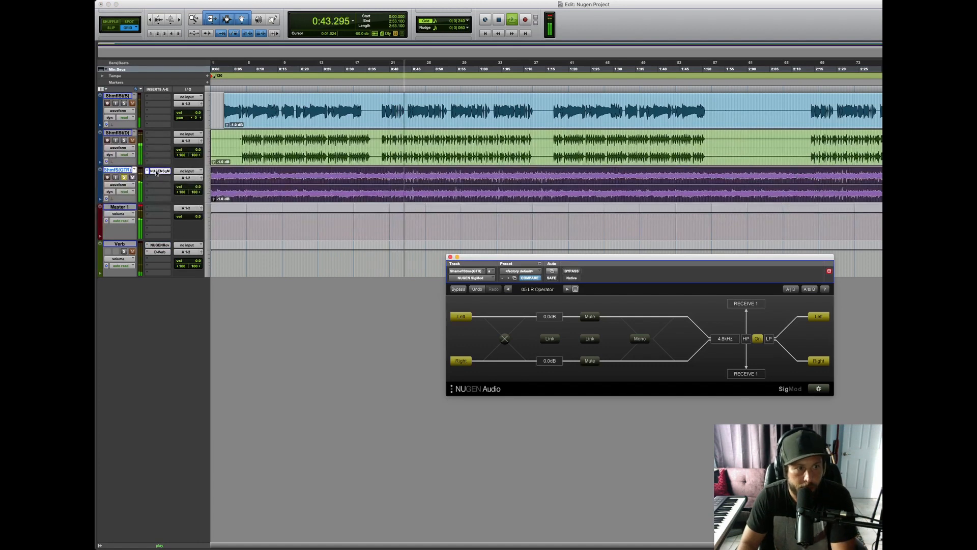
drag(156, 173, 160, 211)
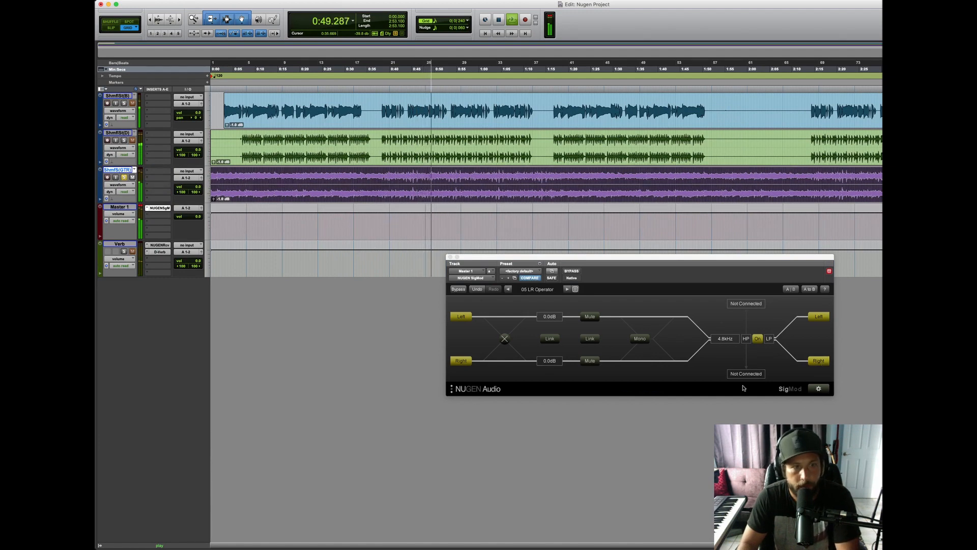
- Show SigMod's module layout and reload the 05 LR Operator preset to clear the crossover
click(820, 390)
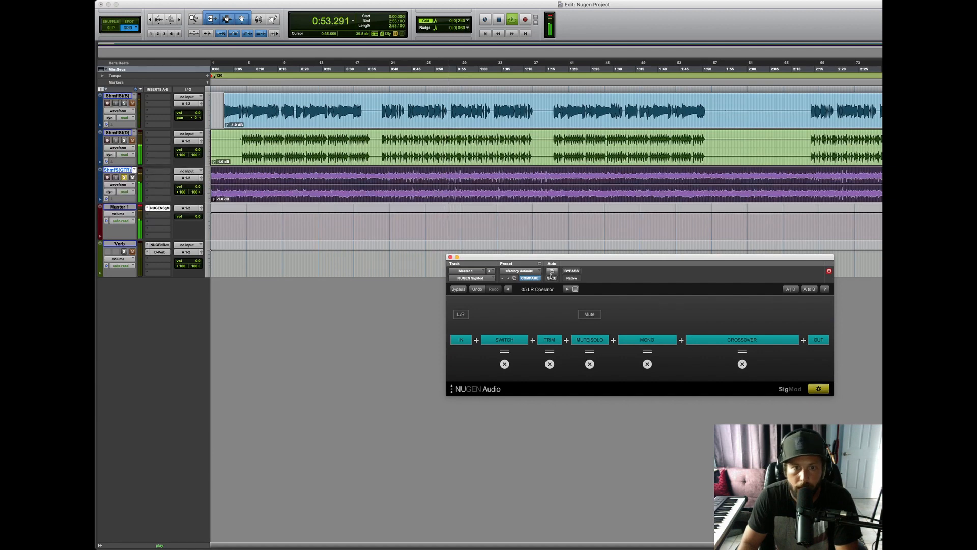
click(555, 292)
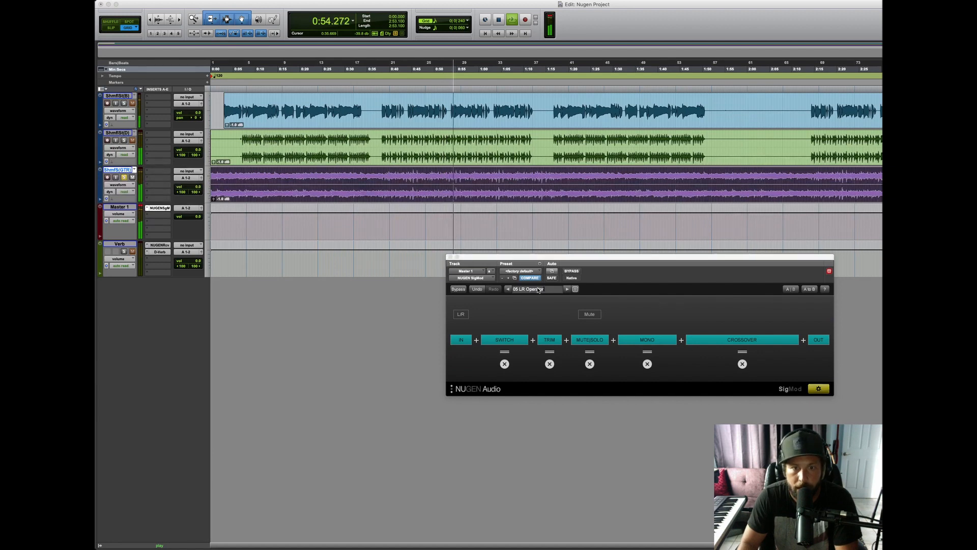
click(566, 290)
click(552, 344)
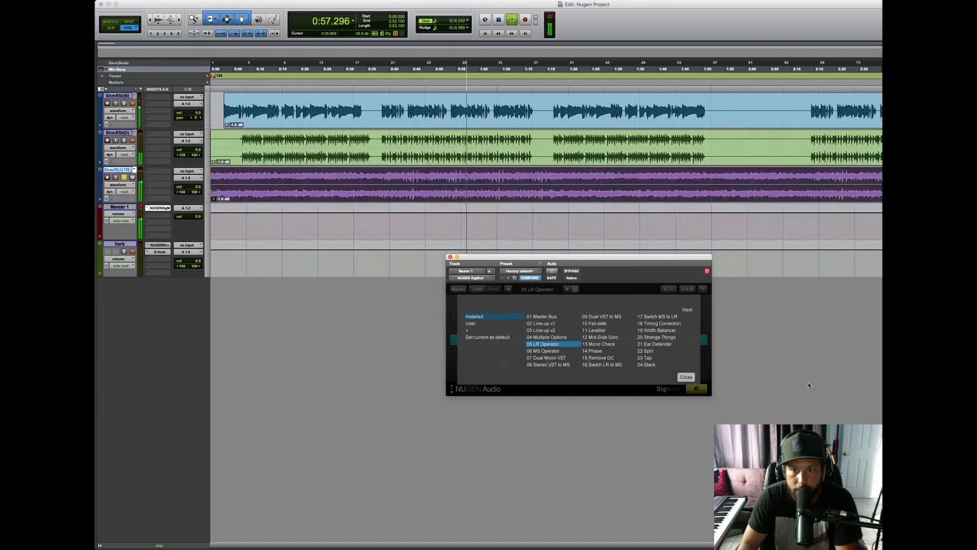
click(689, 378)
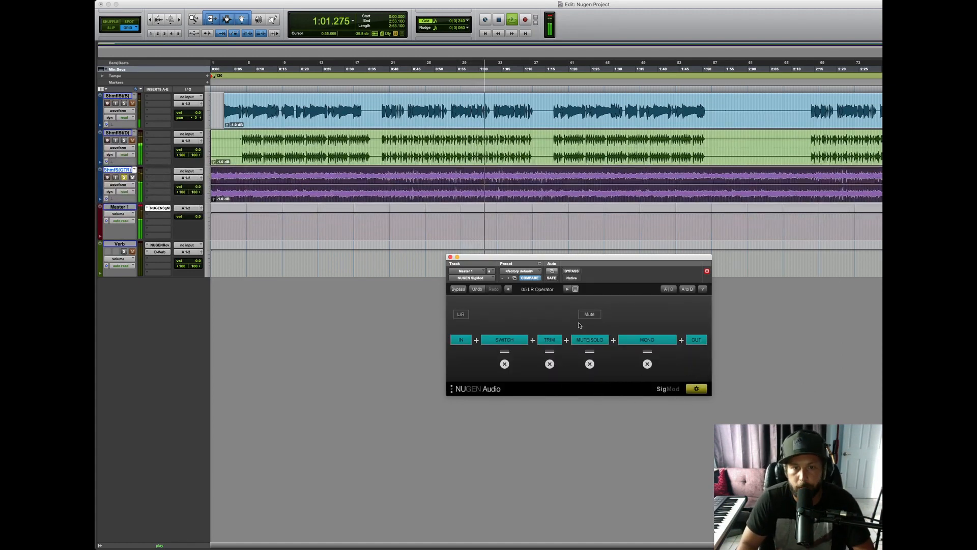
- Browse both pages of SigMod's installed presets without choosing one and return to the signal-flow controls
click(576, 290)
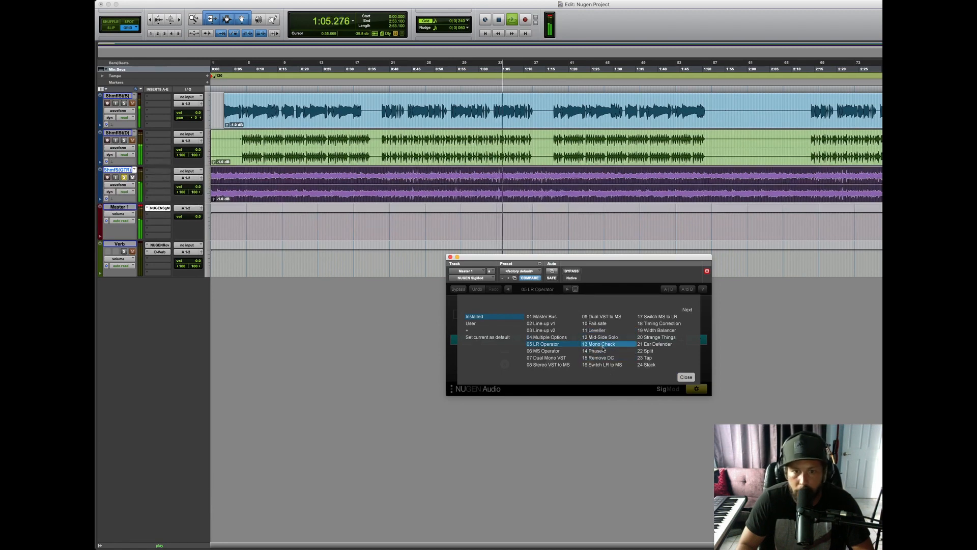
click(686, 309)
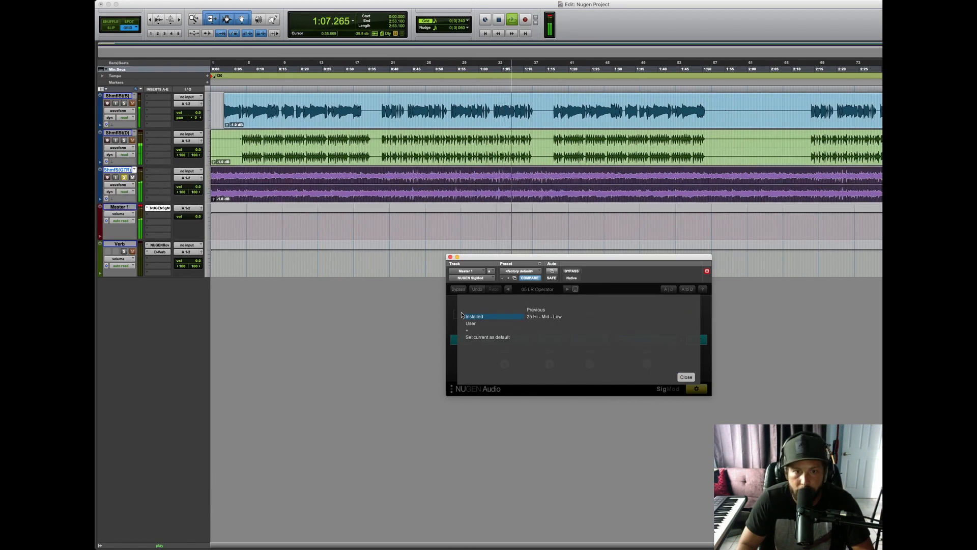
click(478, 318)
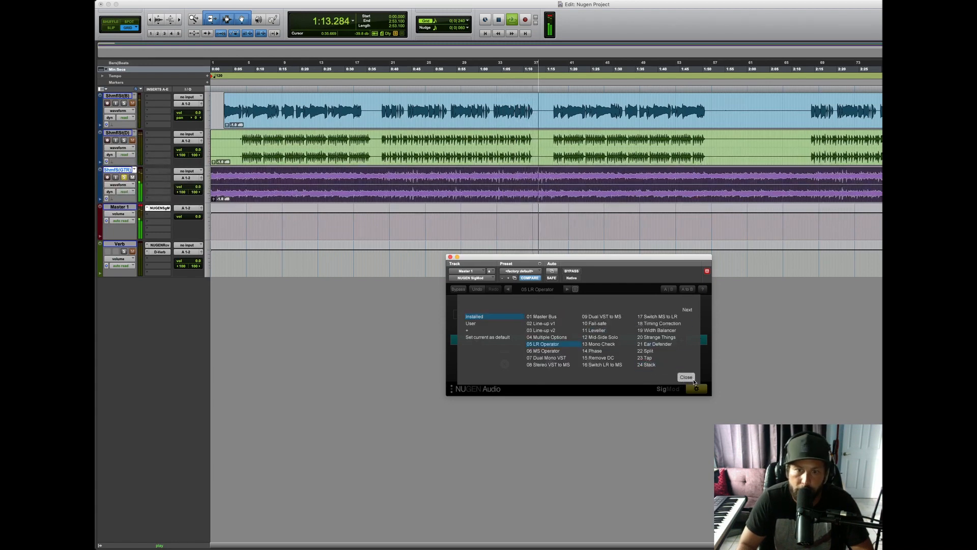
click(687, 378)
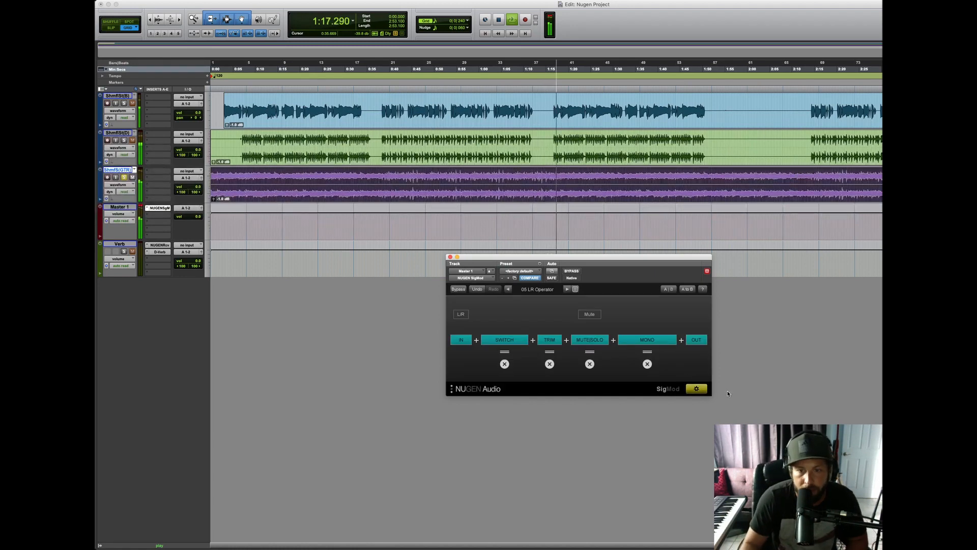
click(697, 390)
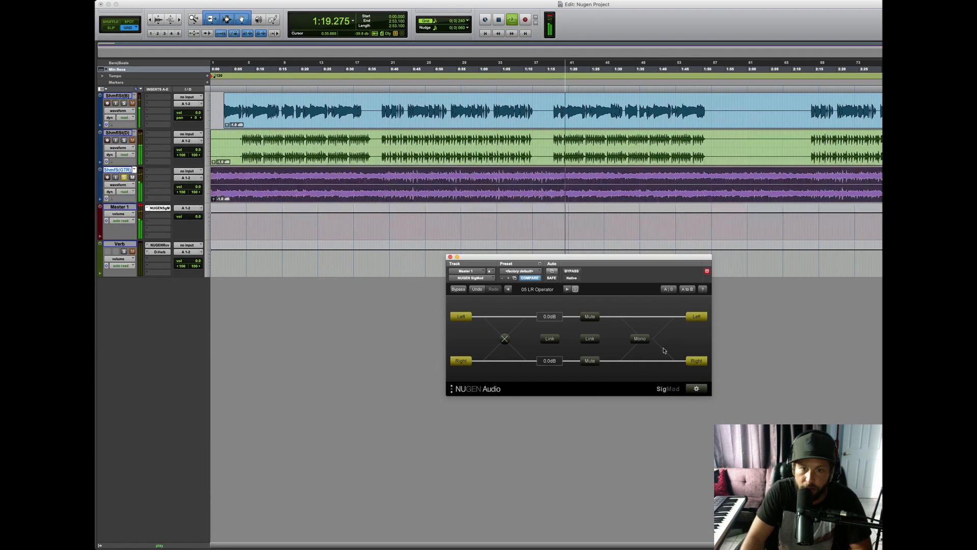
- Add an Insert module between Mono and the output and show its signal-flow controls
click(695, 389)
click(682, 340)
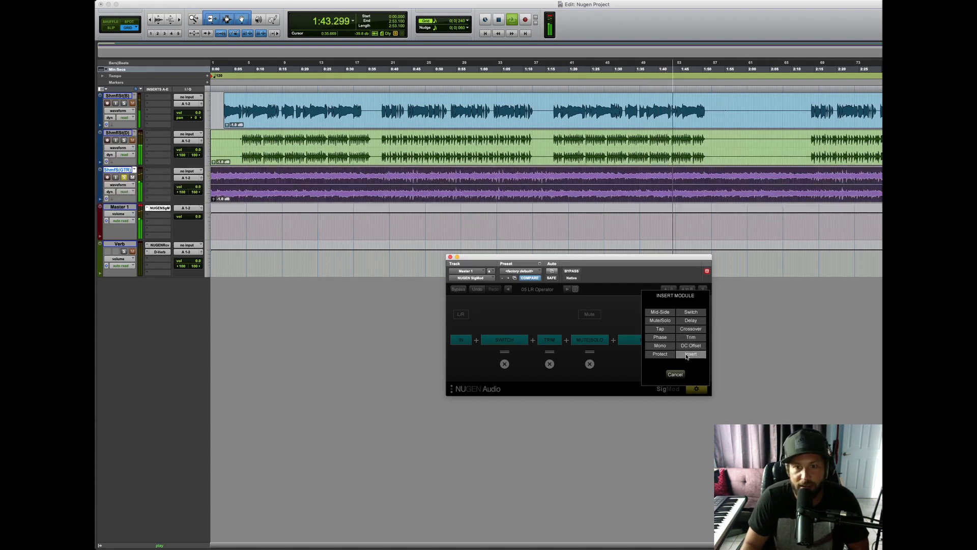
click(691, 354)
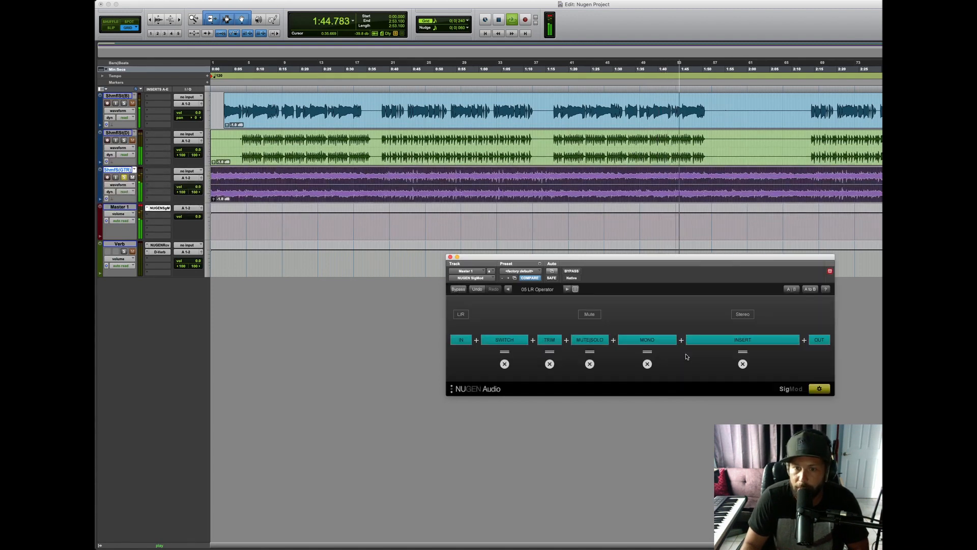
click(817, 388)
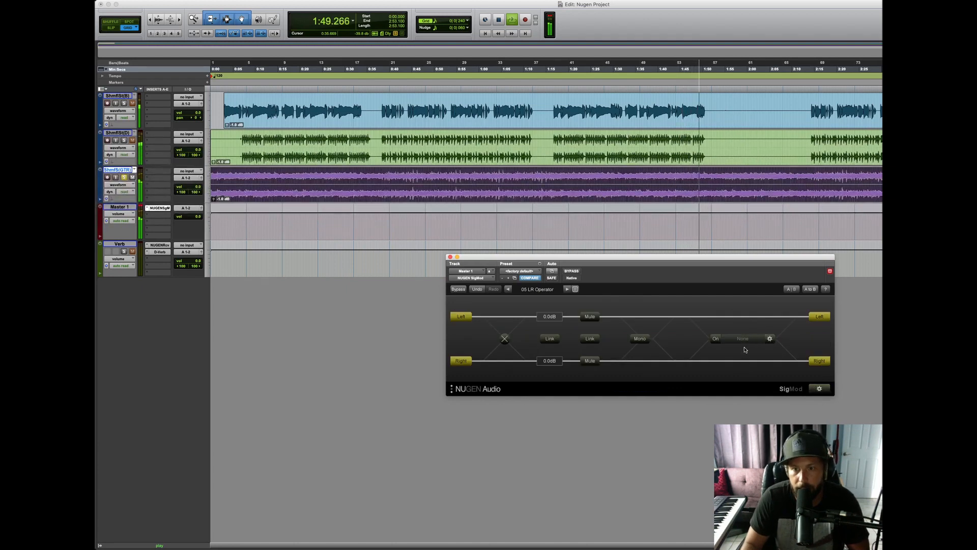
- Load Cassette Transport.vst3 from the VST3 folder into SigMod's Insert module
click(770, 339)
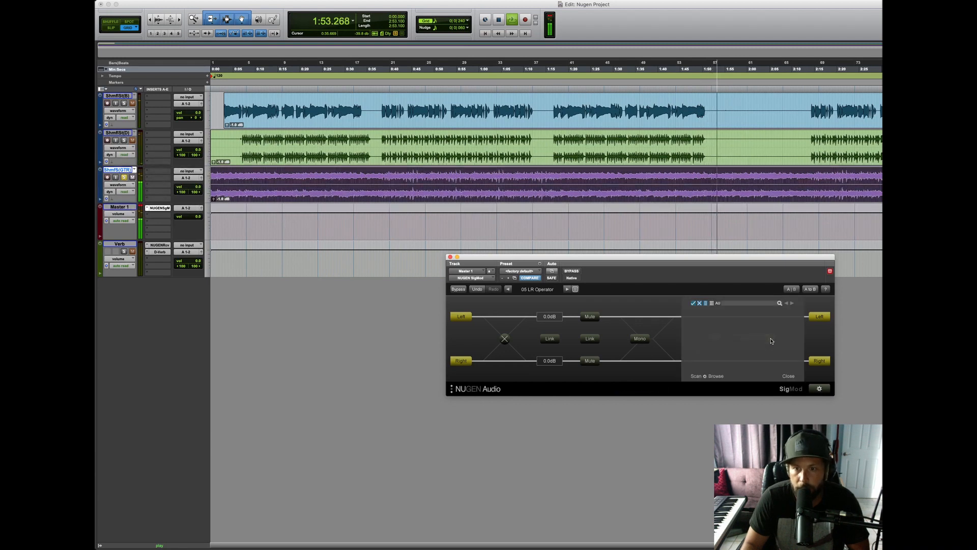
click(718, 378)
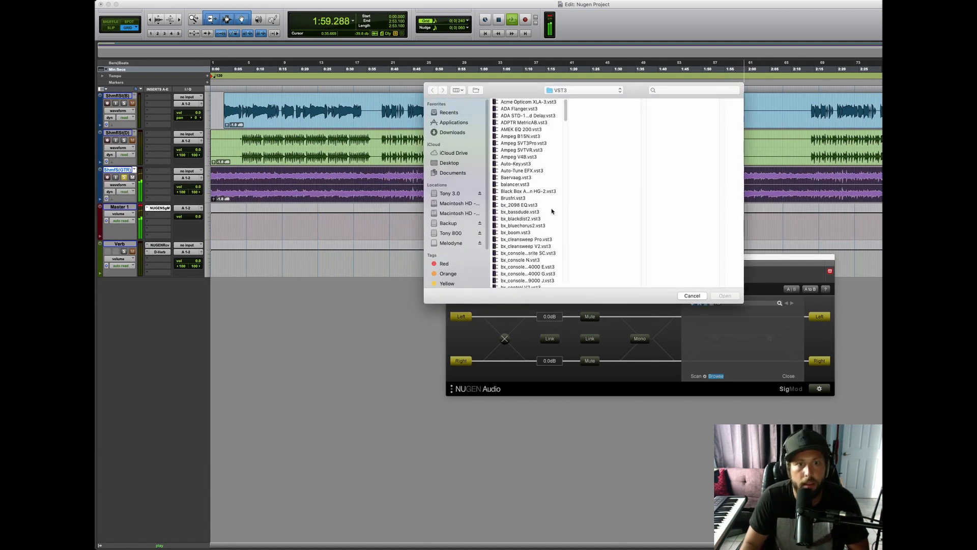
scroll(543, 254, down, 10)
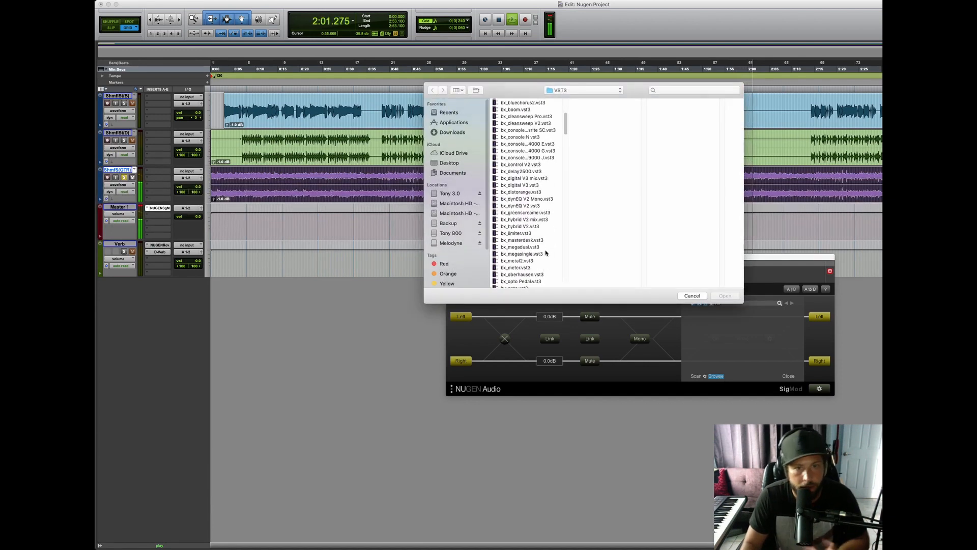
scroll(542, 253, up, 1)
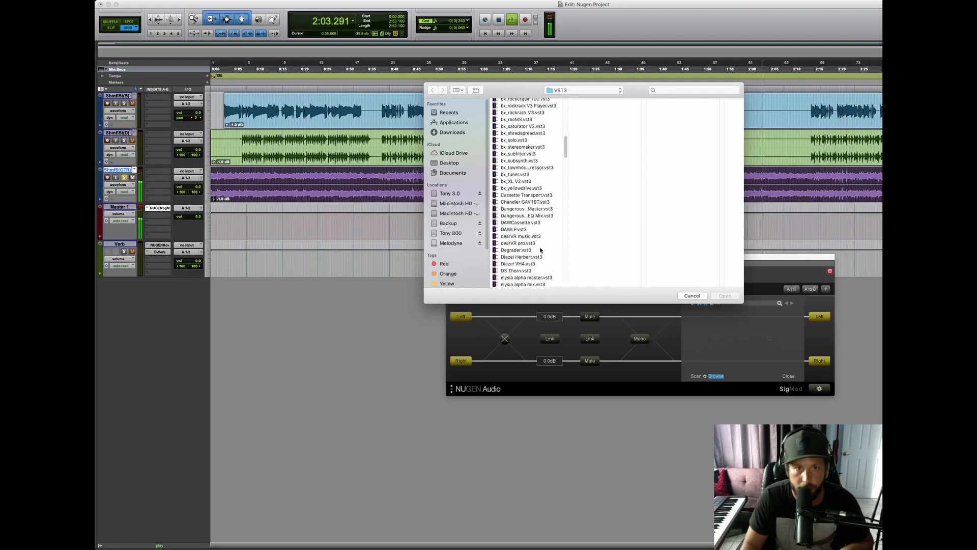
click(512, 196)
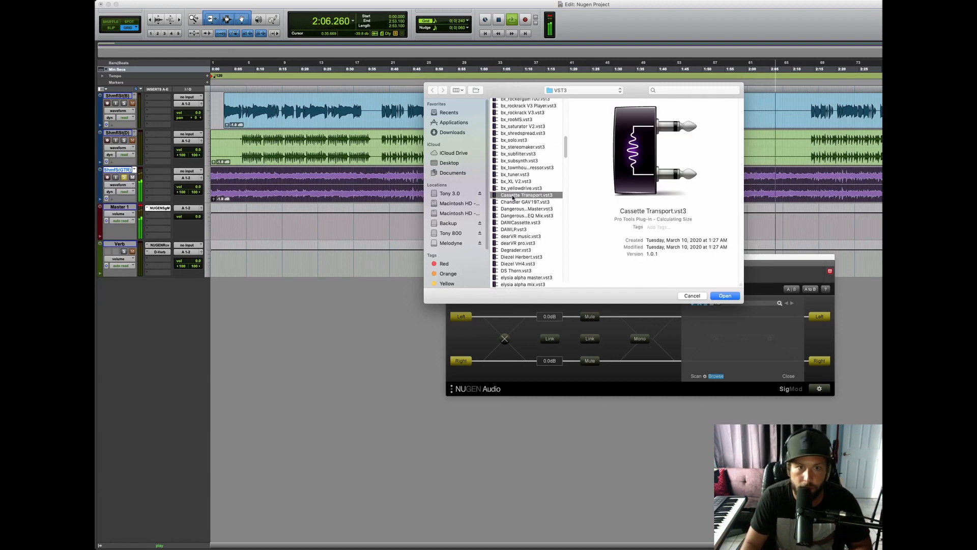
click(723, 296)
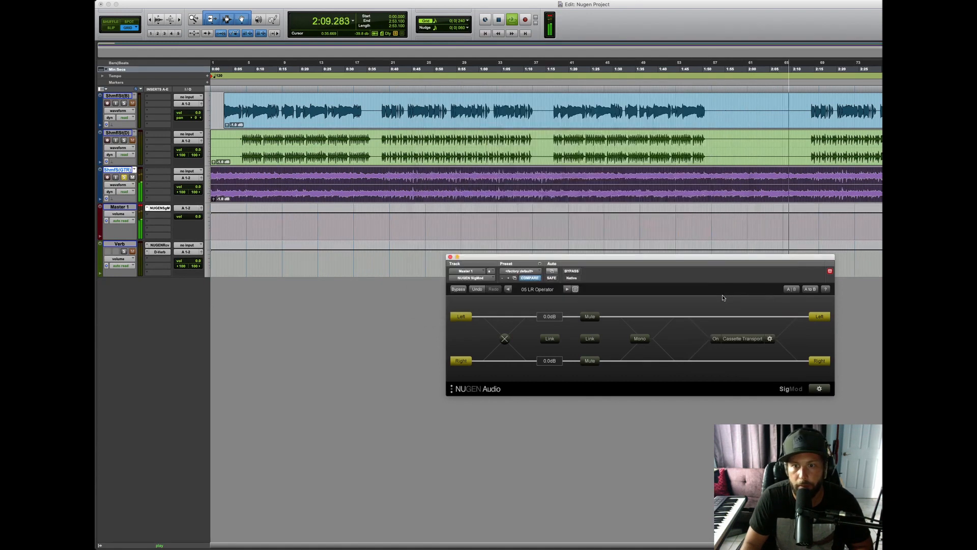
- Switch on the Cassette Transport insert and display its plug-in window
click(743, 339)
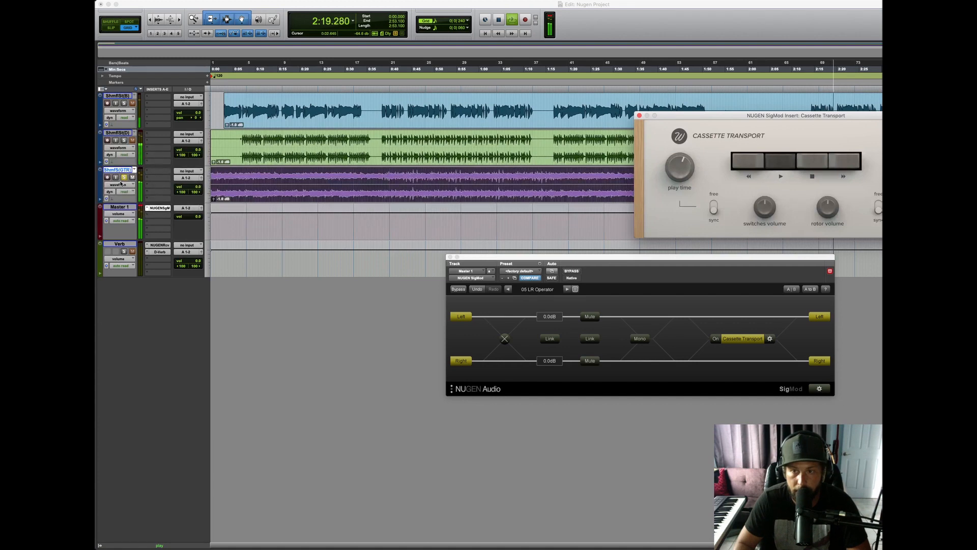
click(743, 340)
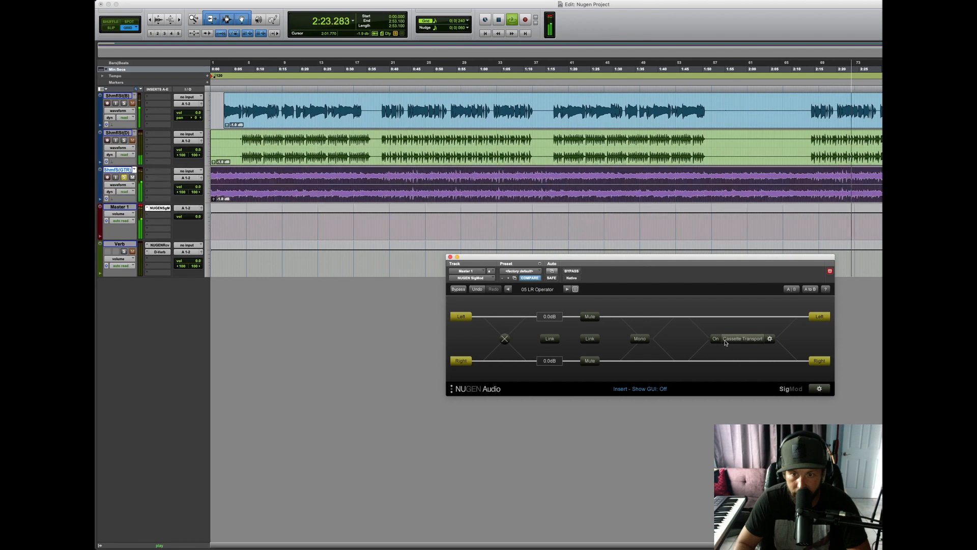
click(743, 339)
click(742, 340)
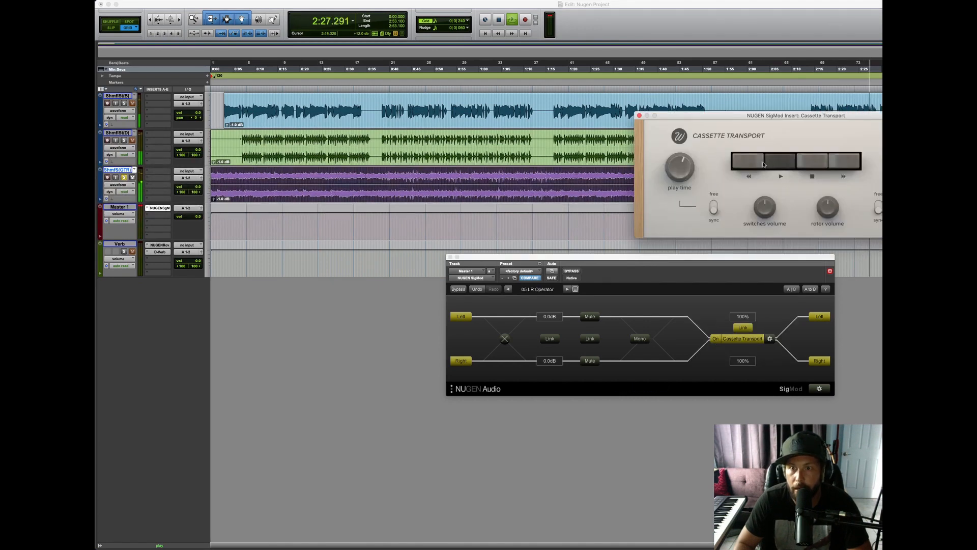
- Audition Cassette Transport's rewind, play, stop and fast-forward controls, ending on stop, and close its window with the insert switched off
click(813, 161)
click(853, 163)
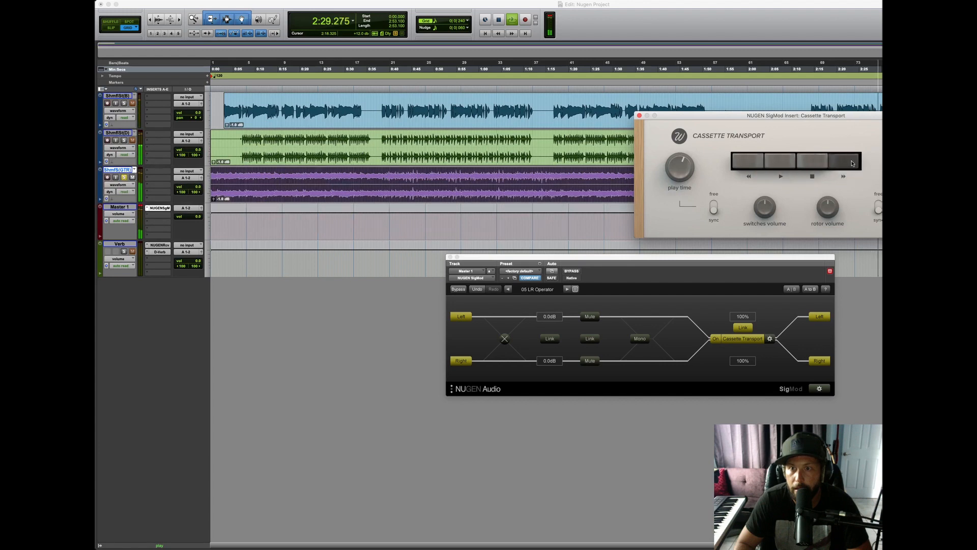
click(814, 162)
click(784, 163)
click(751, 161)
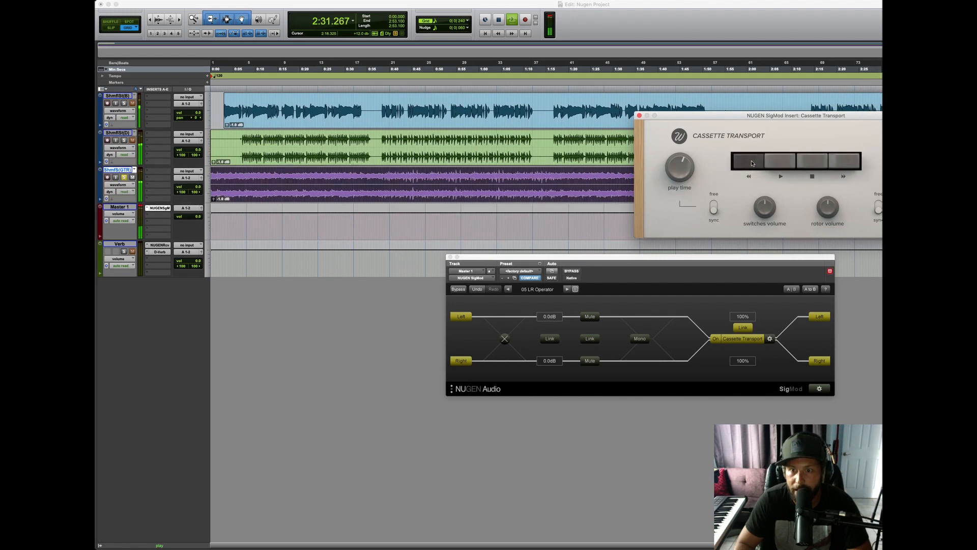
click(792, 166)
click(748, 163)
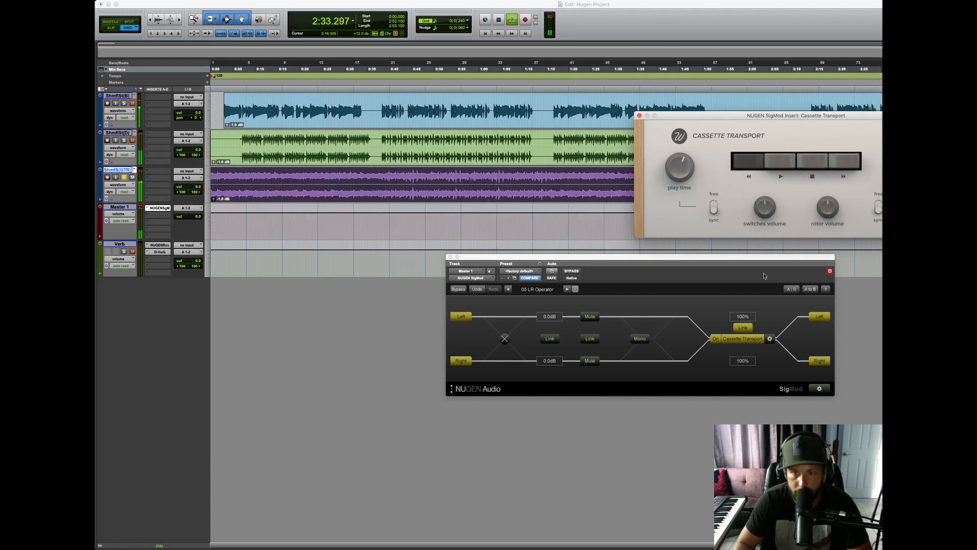
click(784, 162)
click(811, 168)
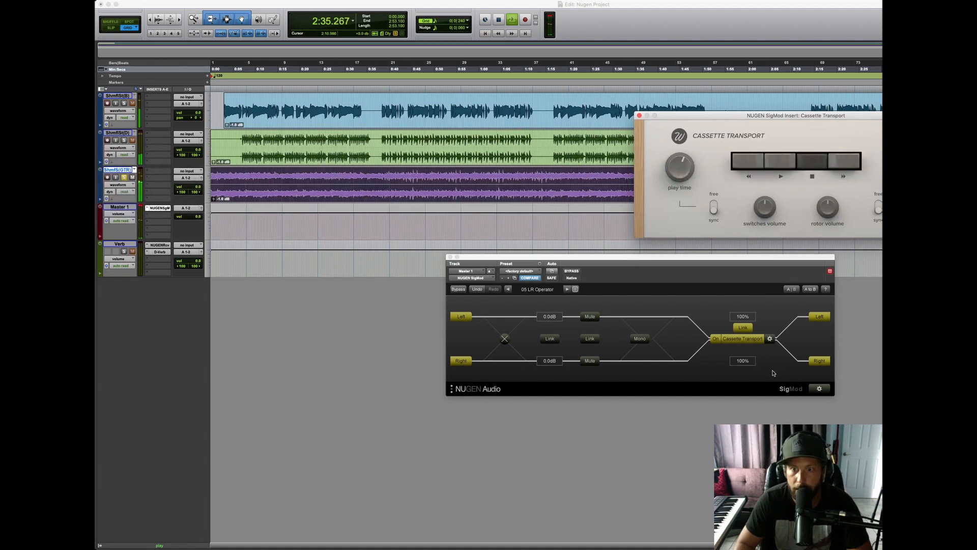
click(744, 338)
click(715, 339)
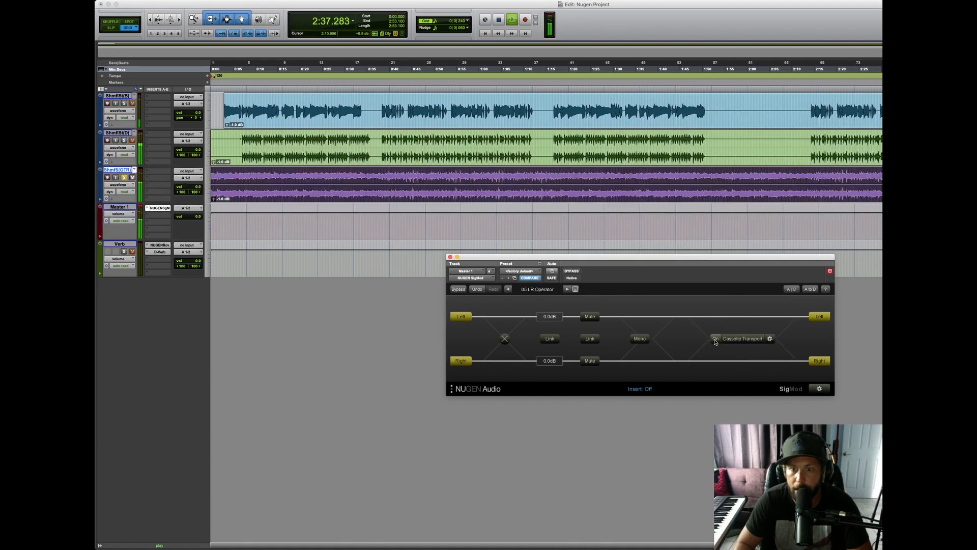